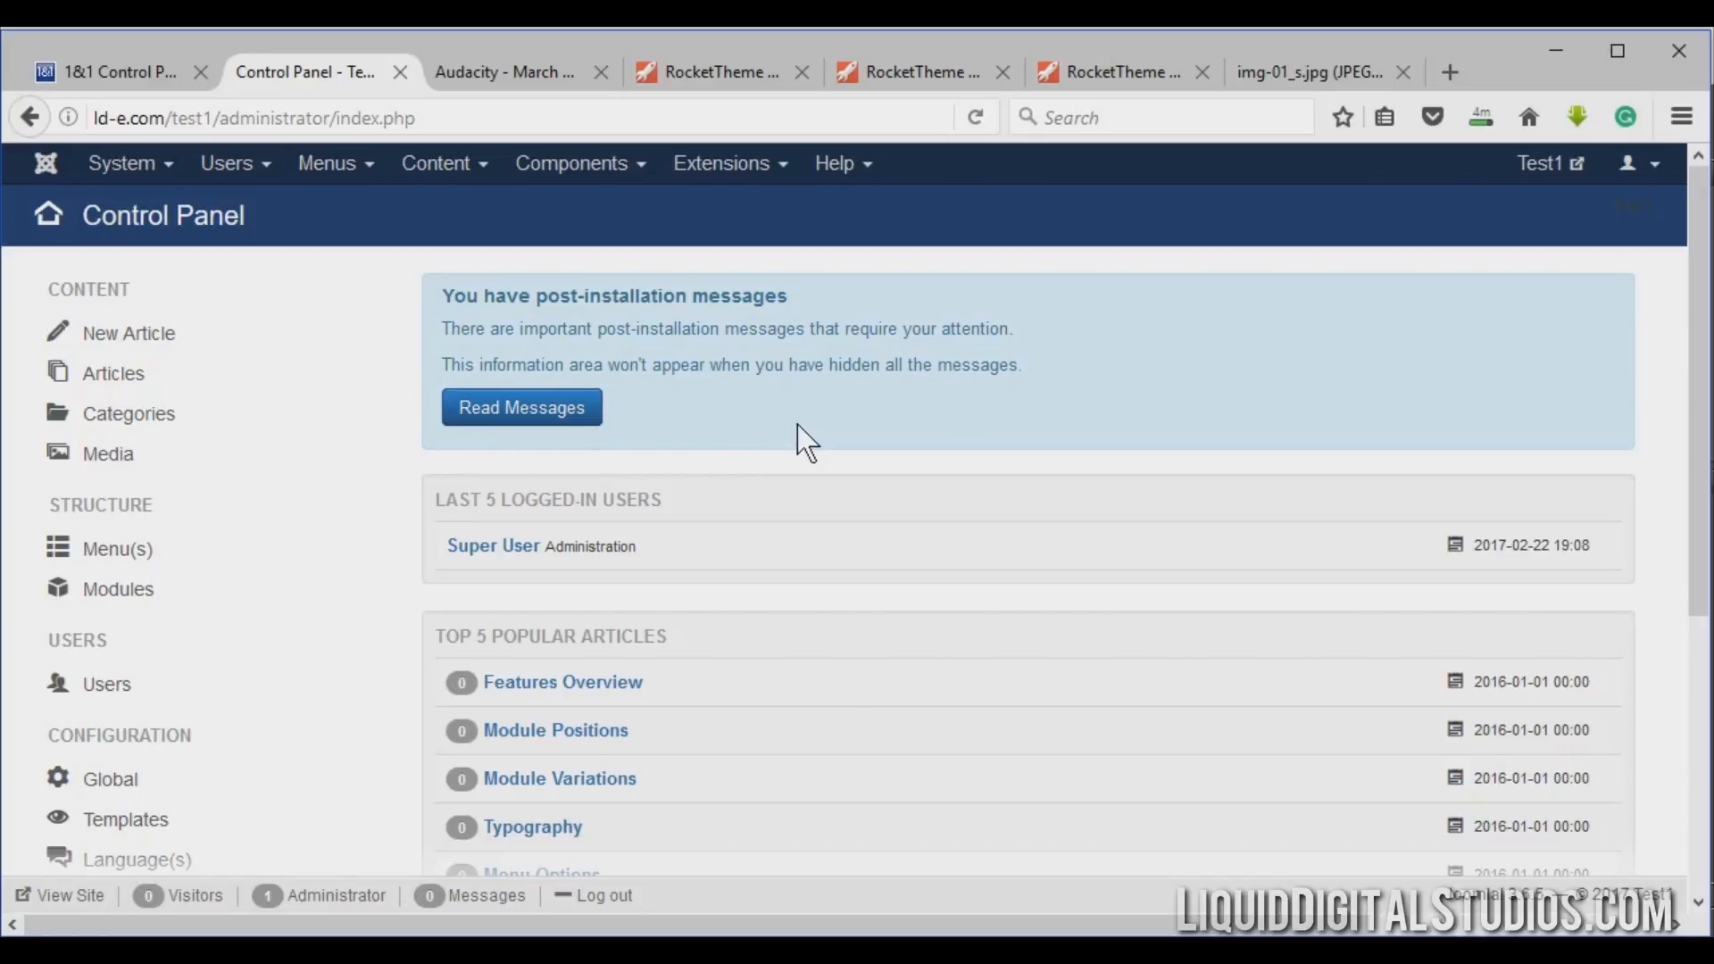
# Preview the live site's front-page showcase slider, switching between its slide thumbnails, then return to the administrator panel.
pyautogui.click(1541, 170)
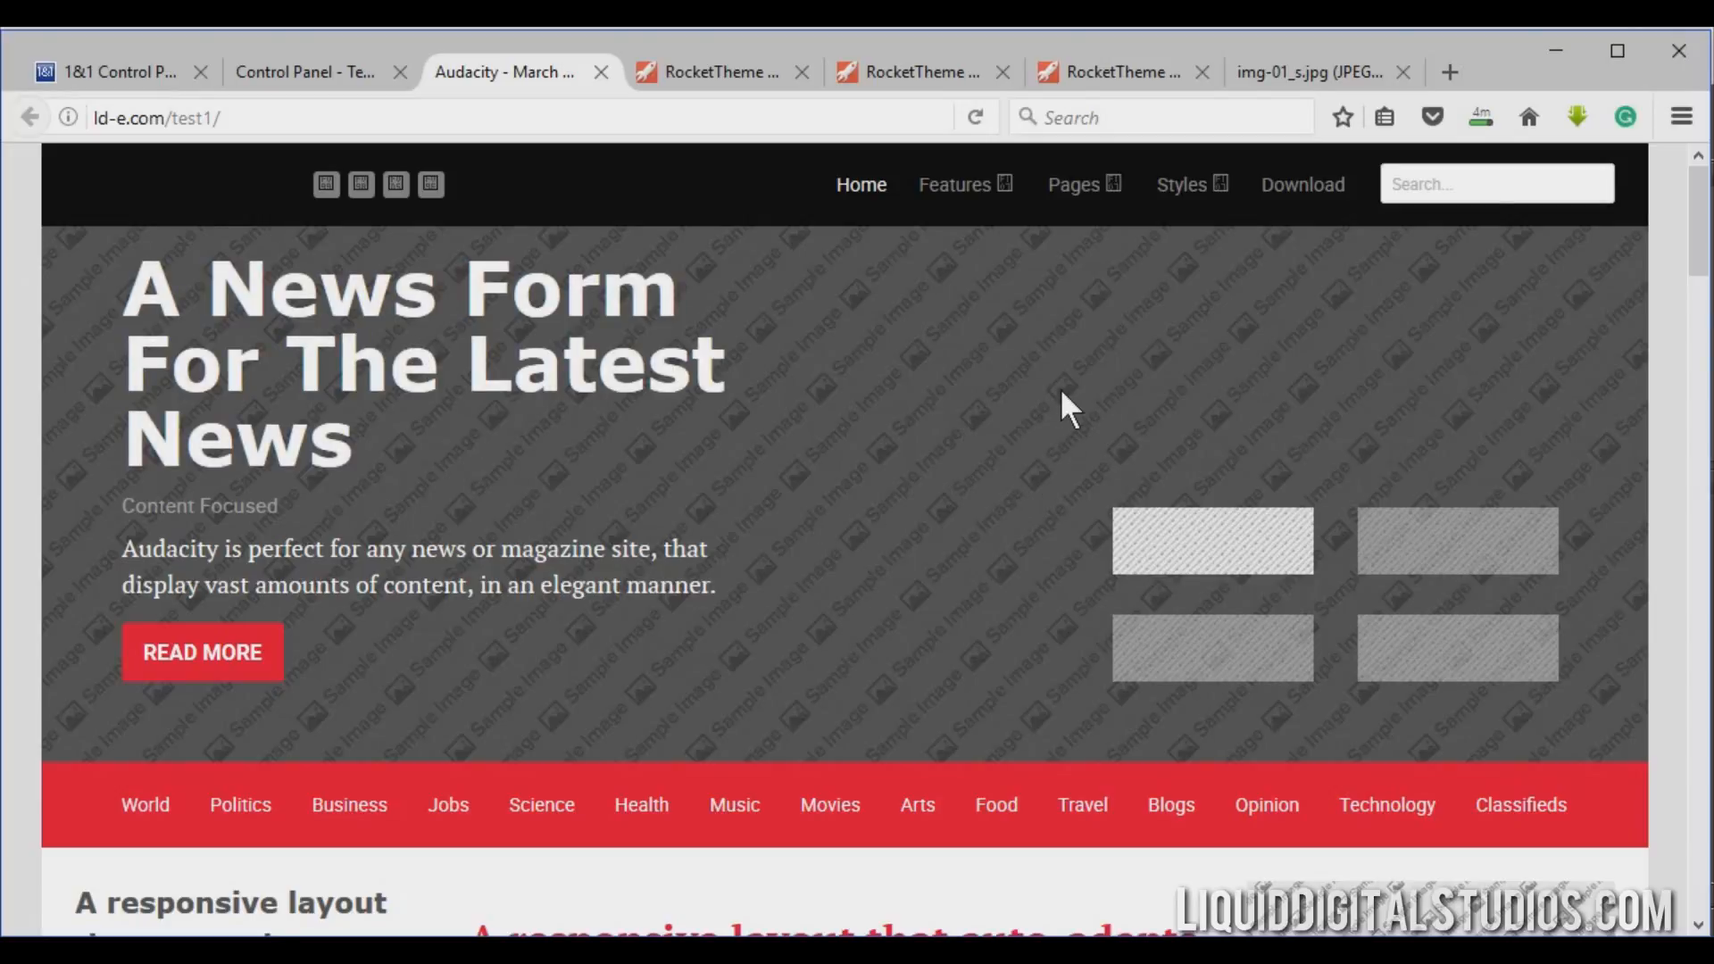
pyautogui.click(334, 77)
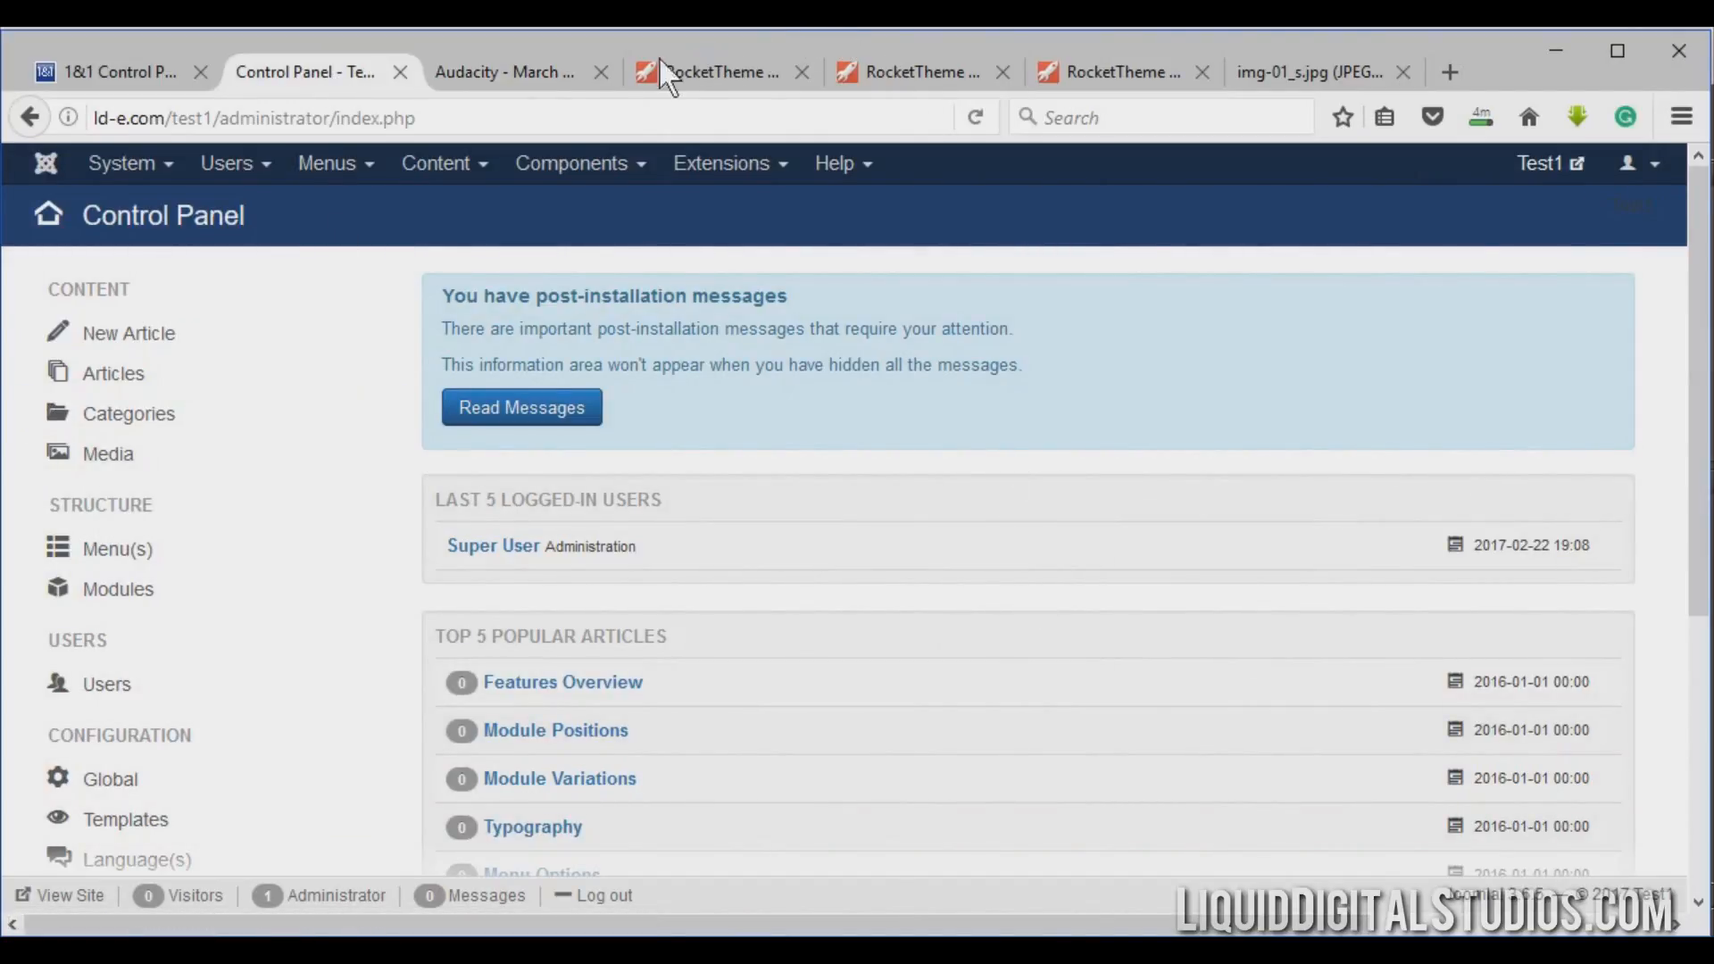
pyautogui.click(533, 77)
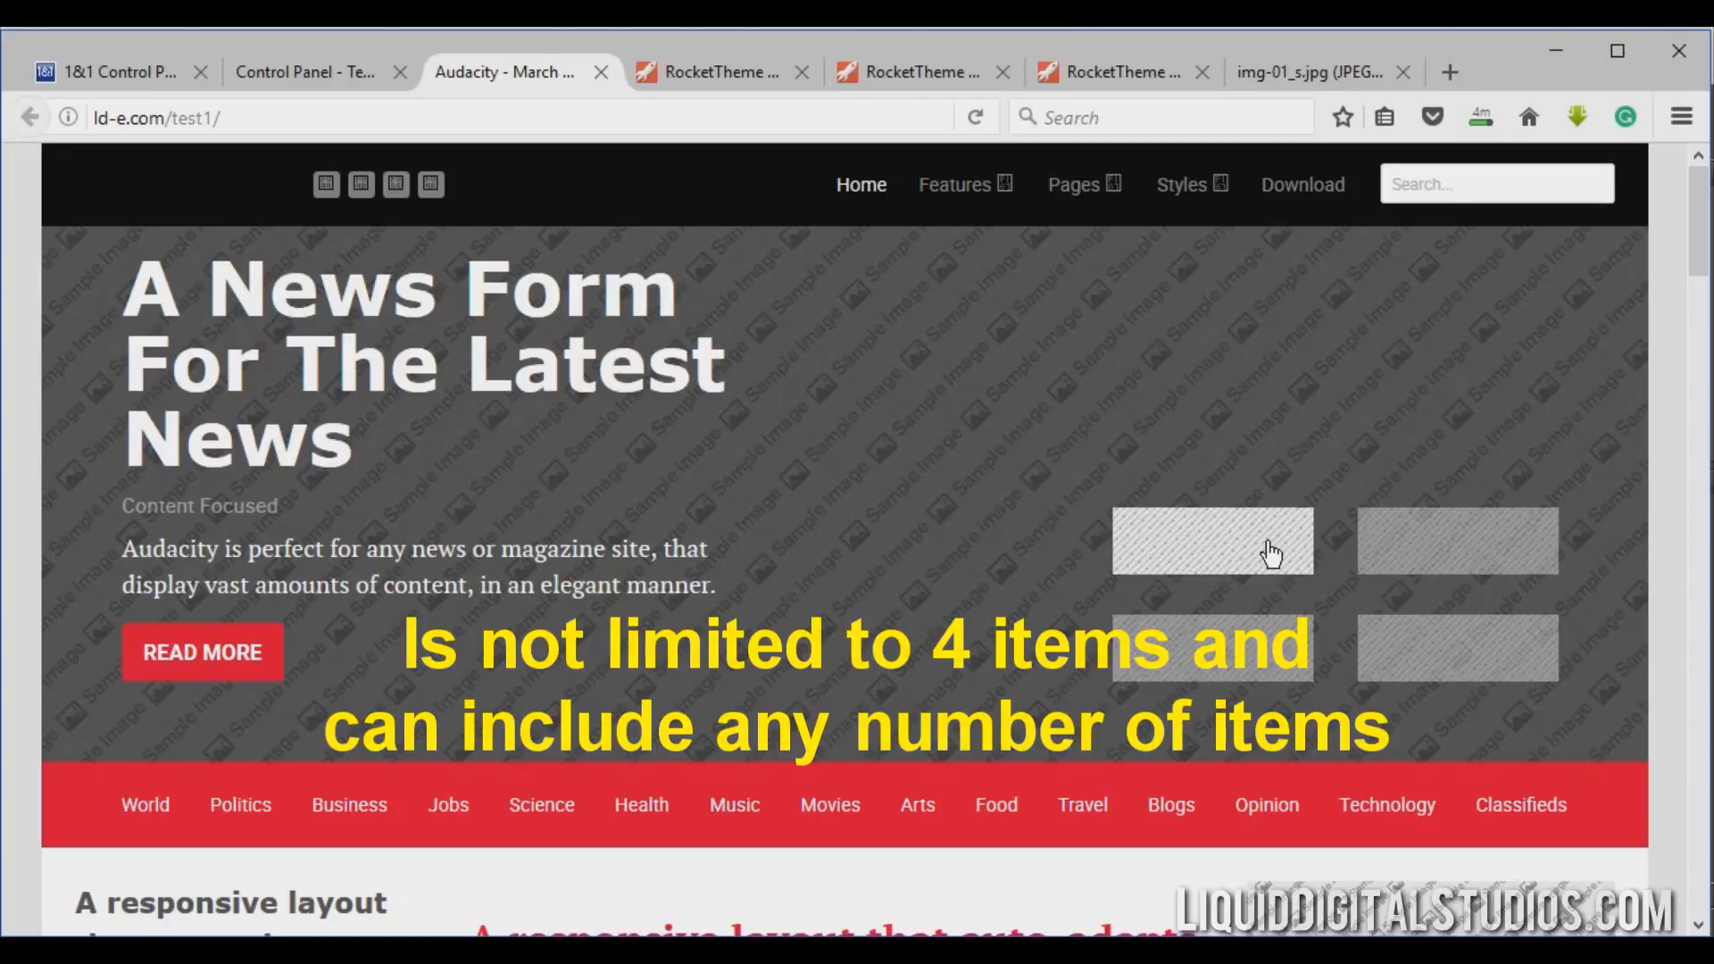
pyautogui.click(1413, 567)
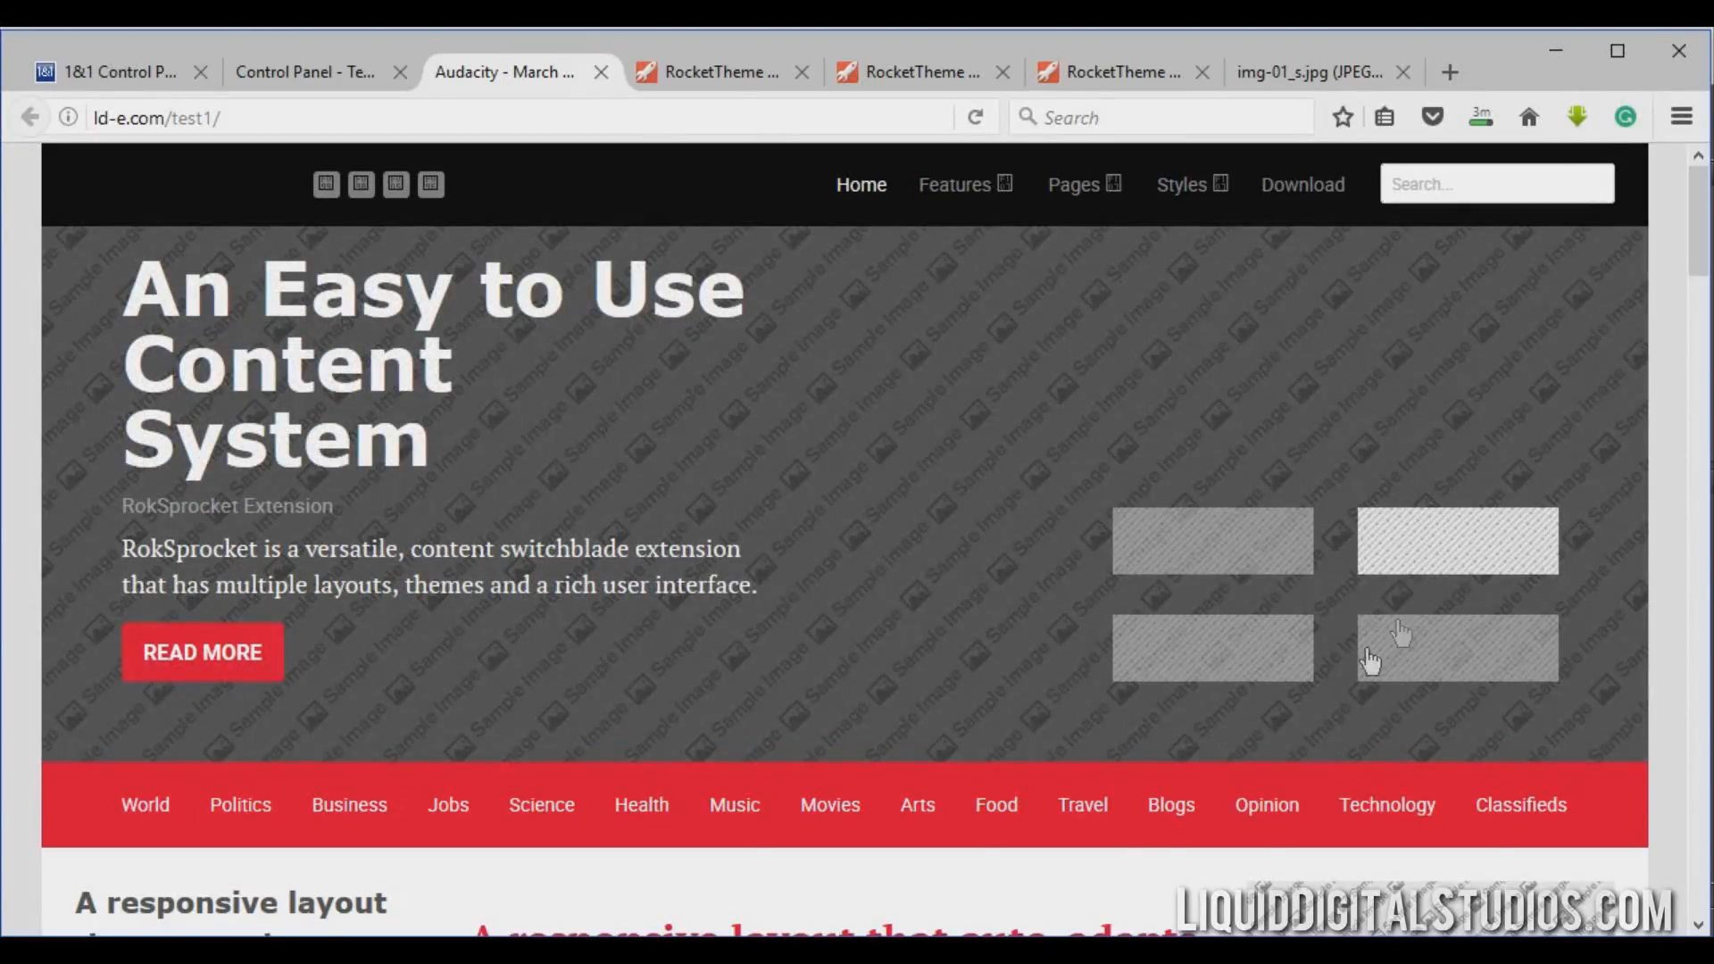
pyautogui.click(1243, 658)
pyautogui.click(1425, 663)
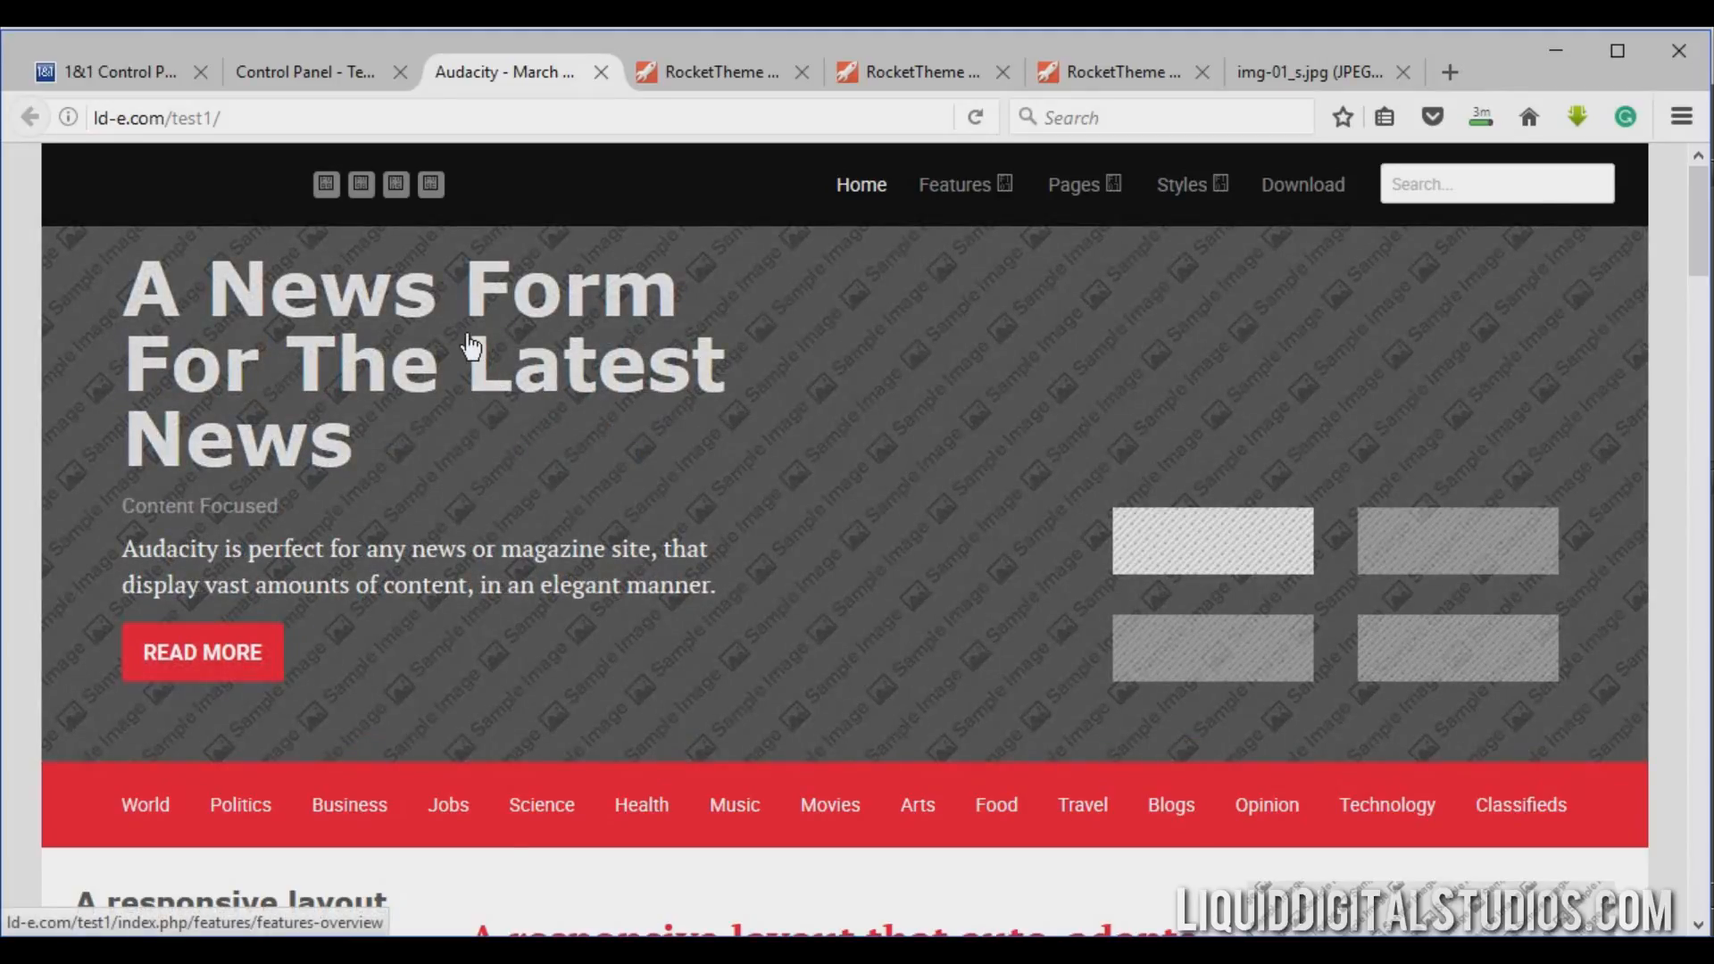
pyautogui.click(259, 69)
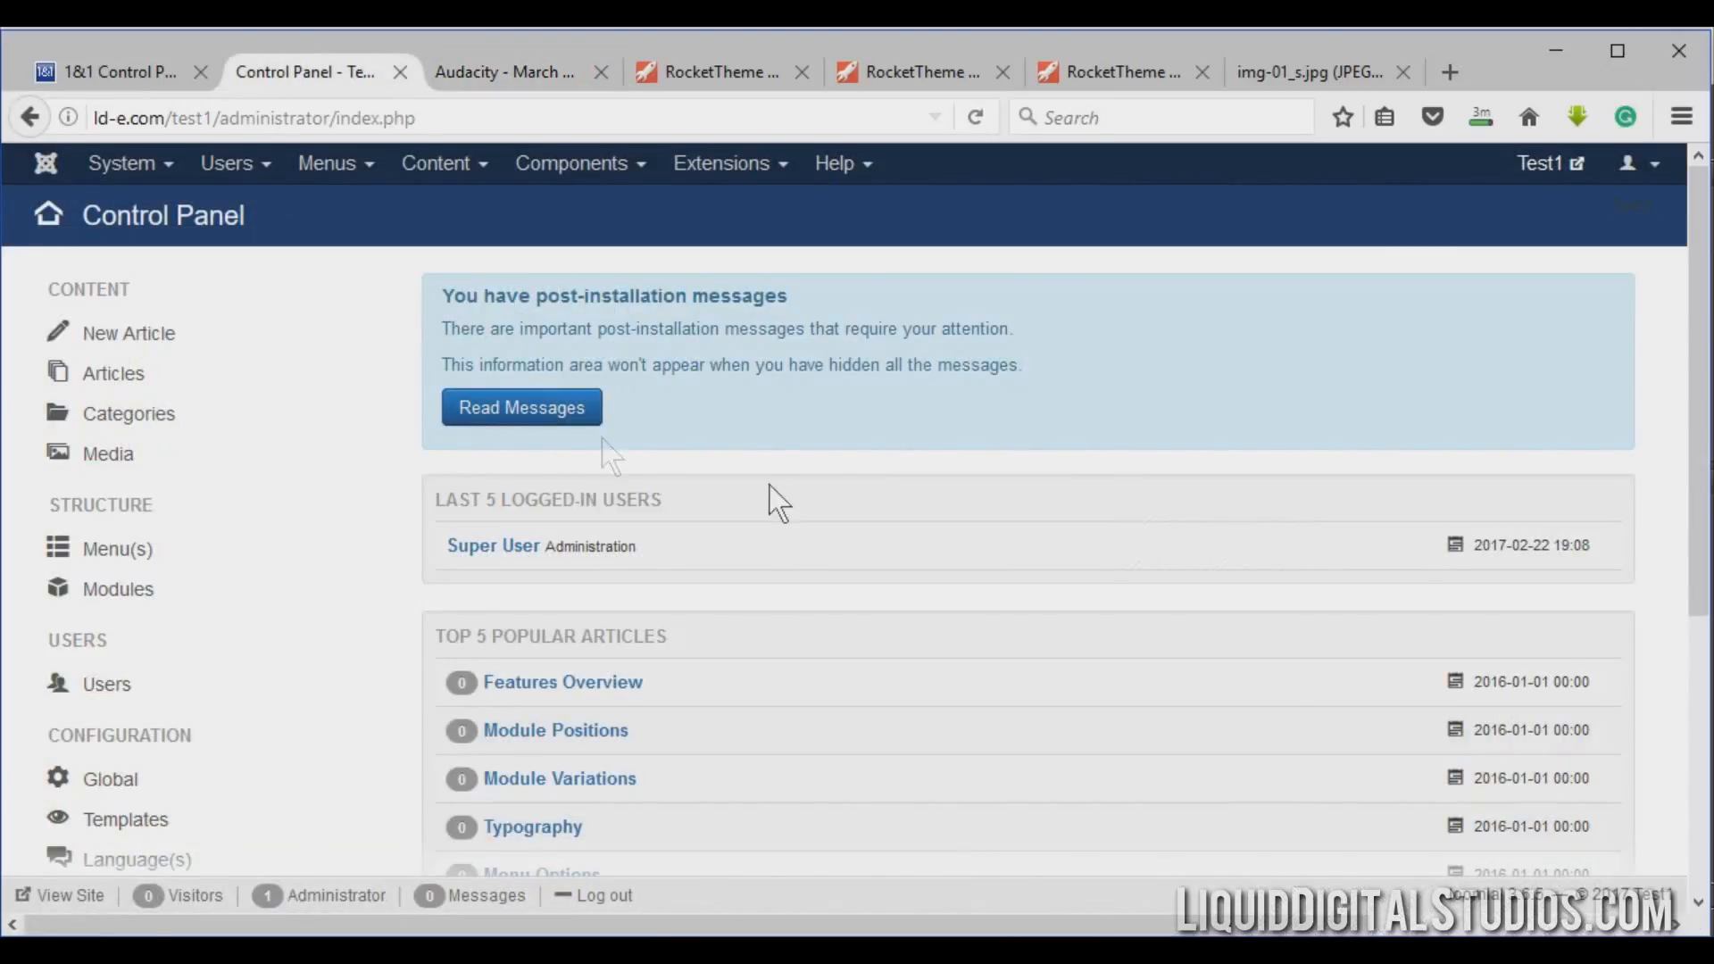
# Open the site Modules manager from the Extensions menu and scroll through the module list.
pyautogui.click(782, 174)
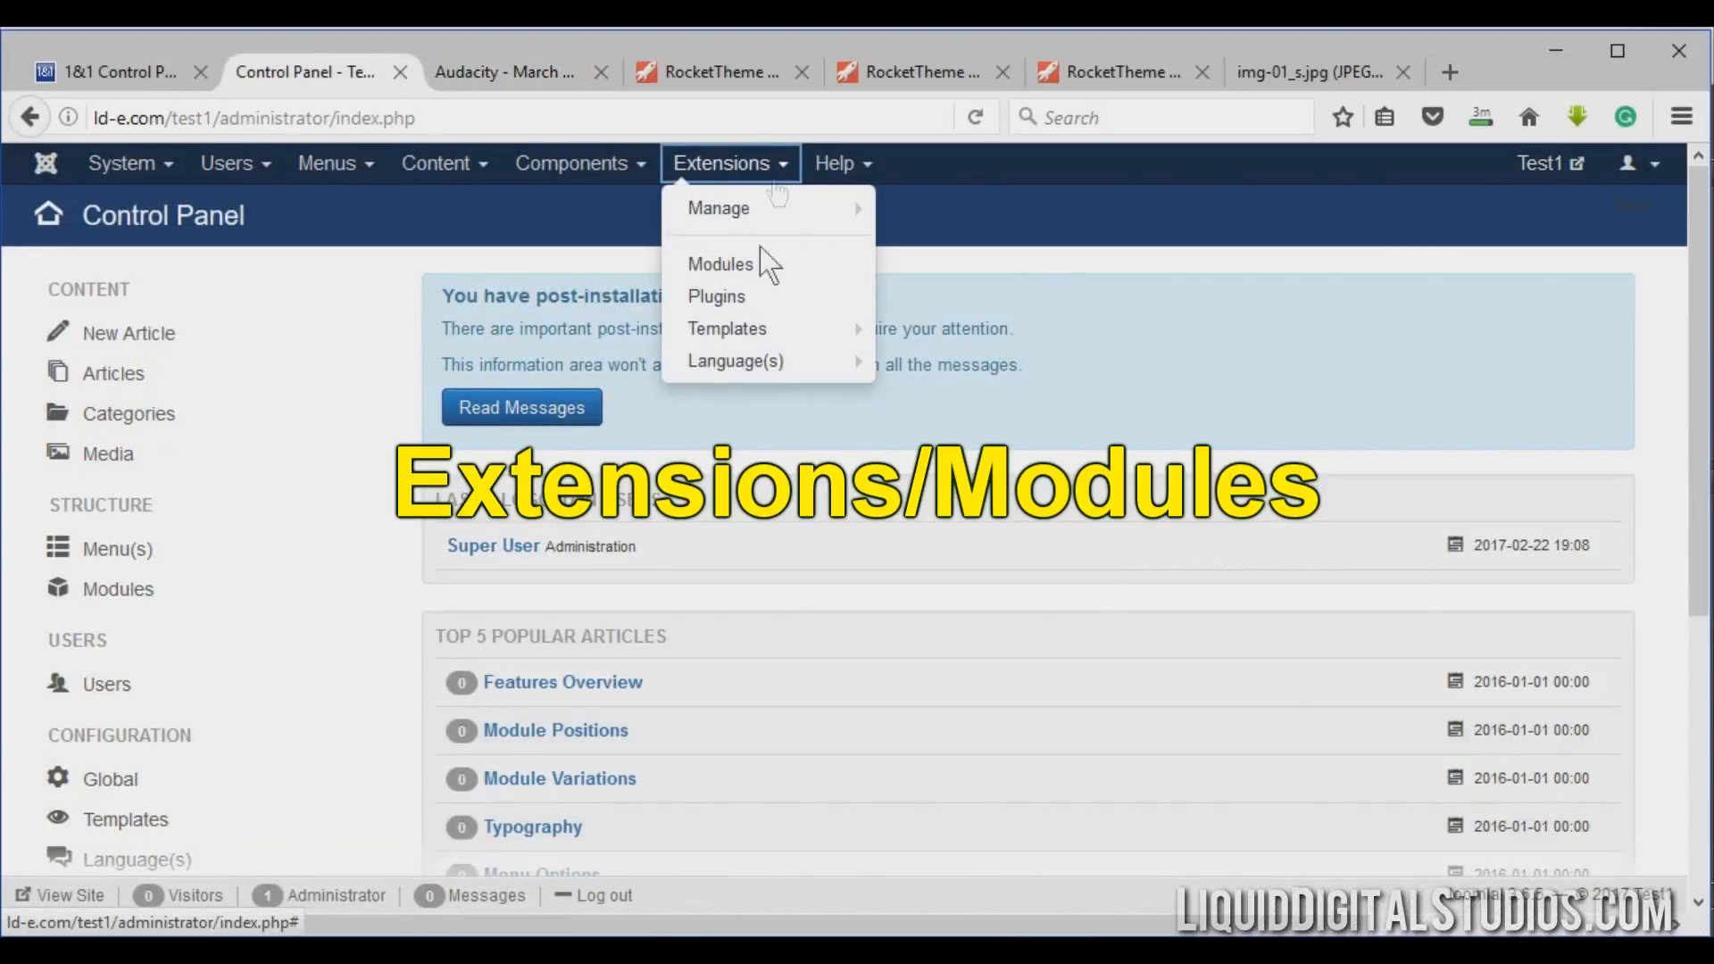
pyautogui.click(752, 278)
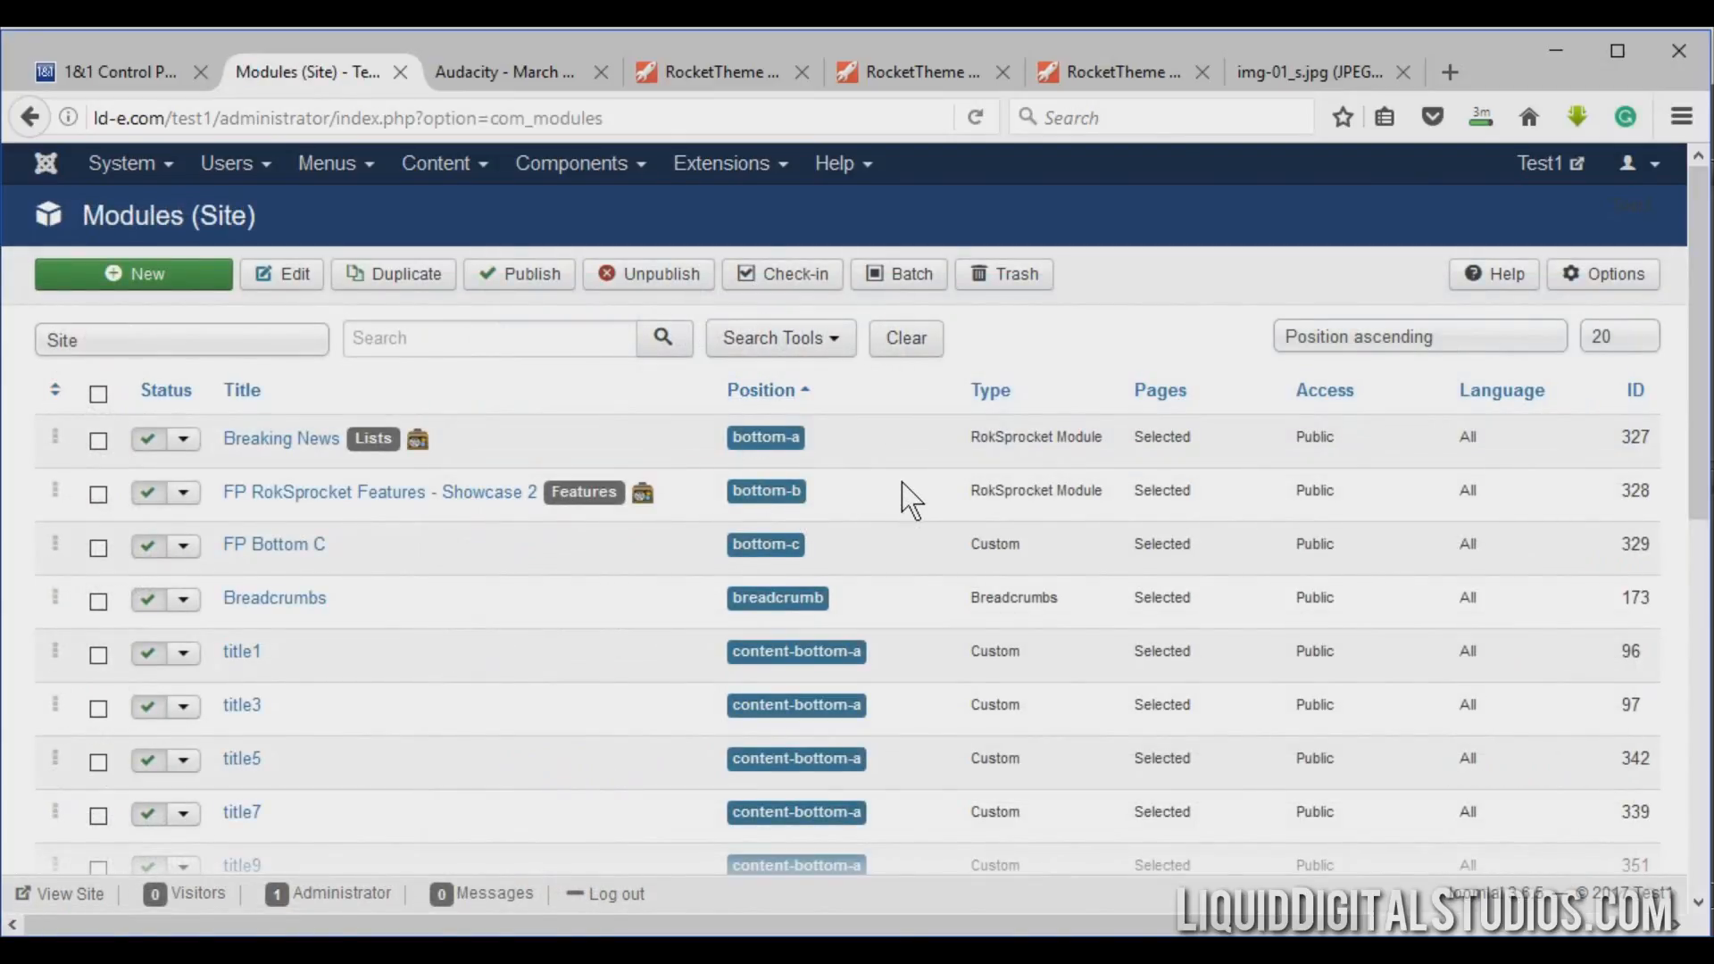
pyautogui.scroll(-10, 527, 590)
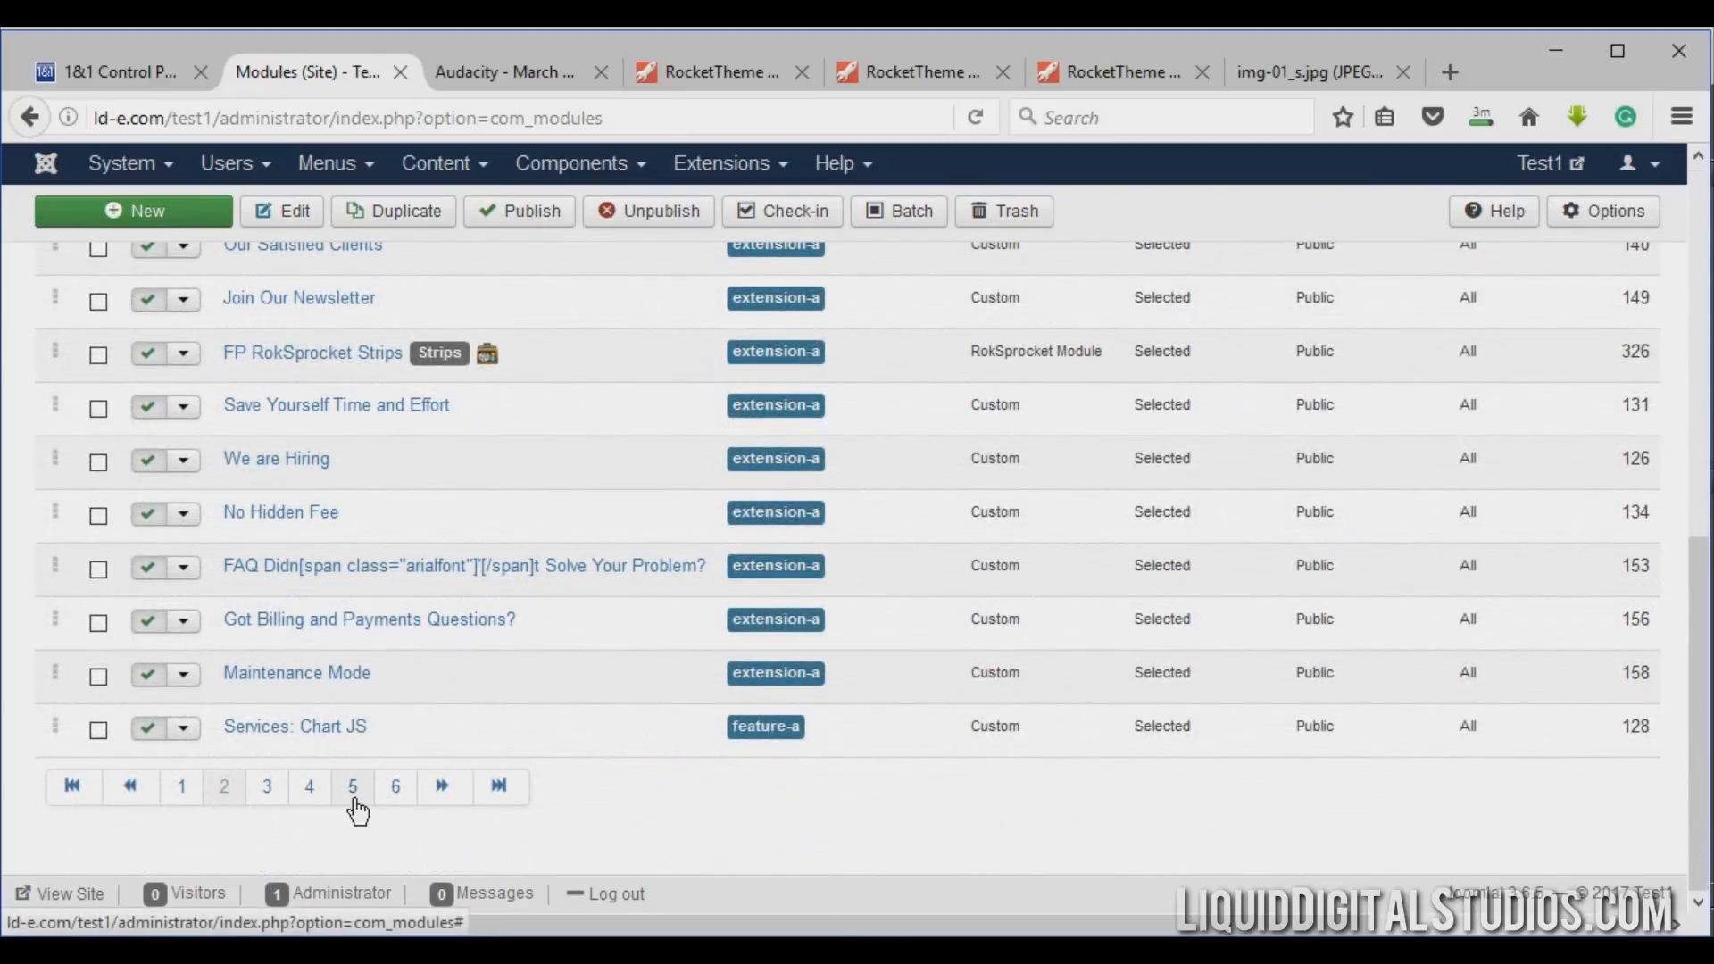
pyautogui.scroll(10, 468, 616)
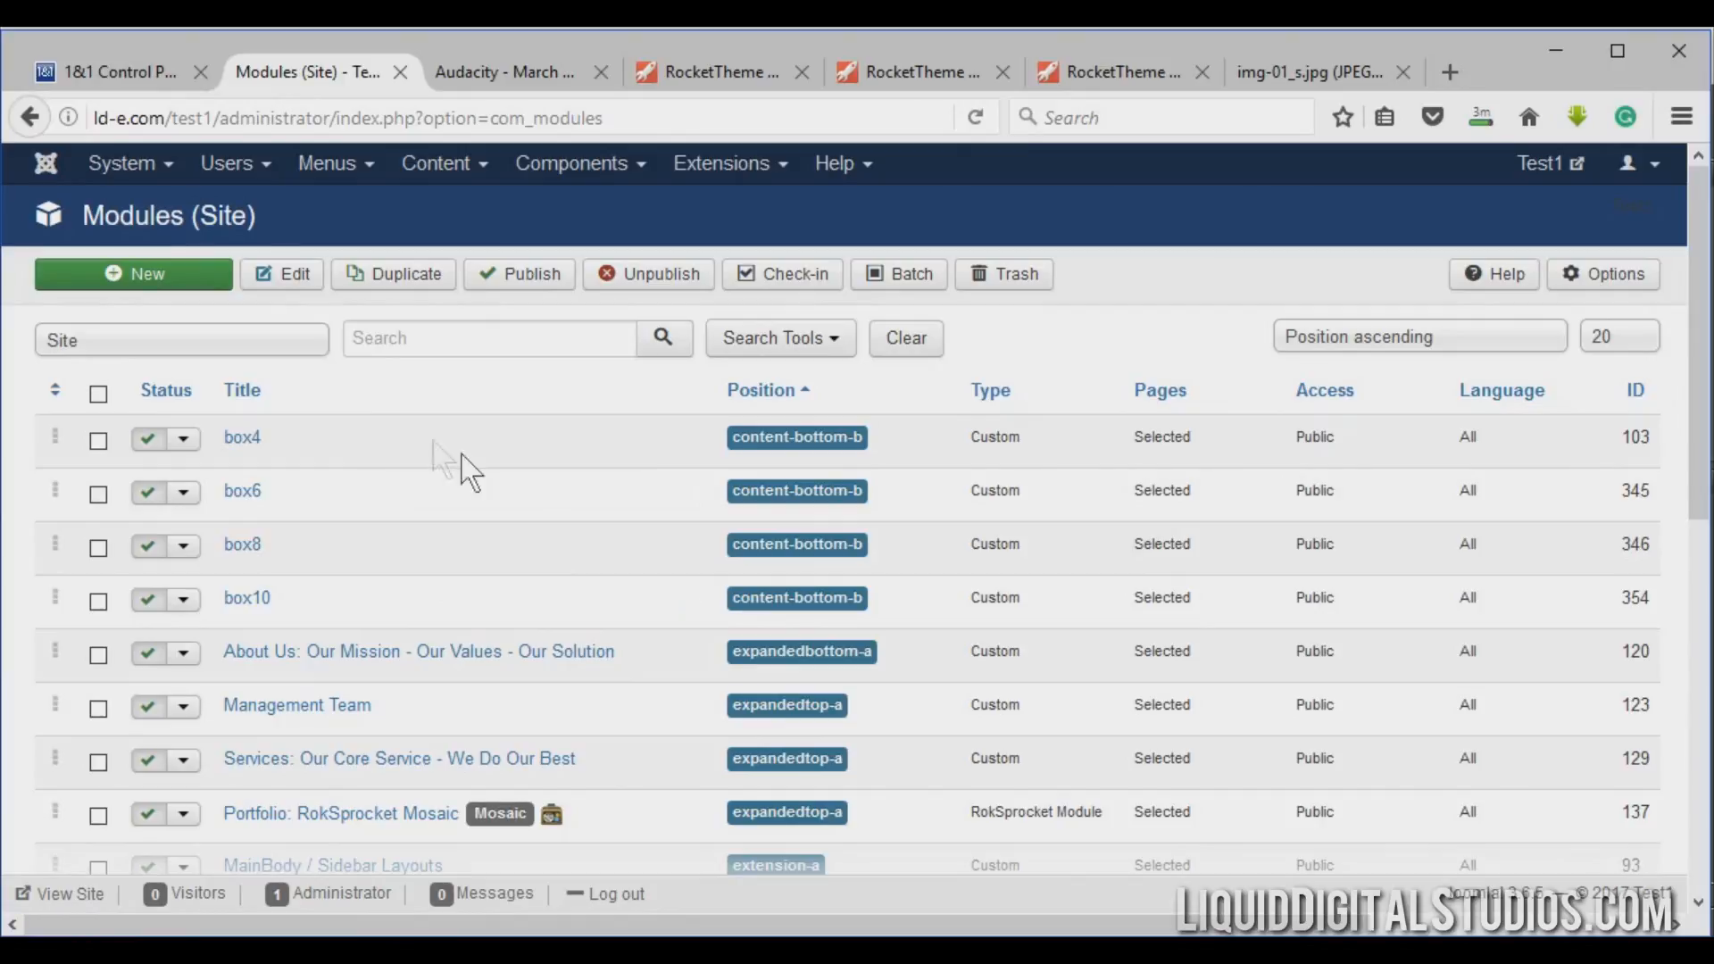
# Show the search tools and filter the module list by Unpublished status.
pyautogui.click(839, 344)
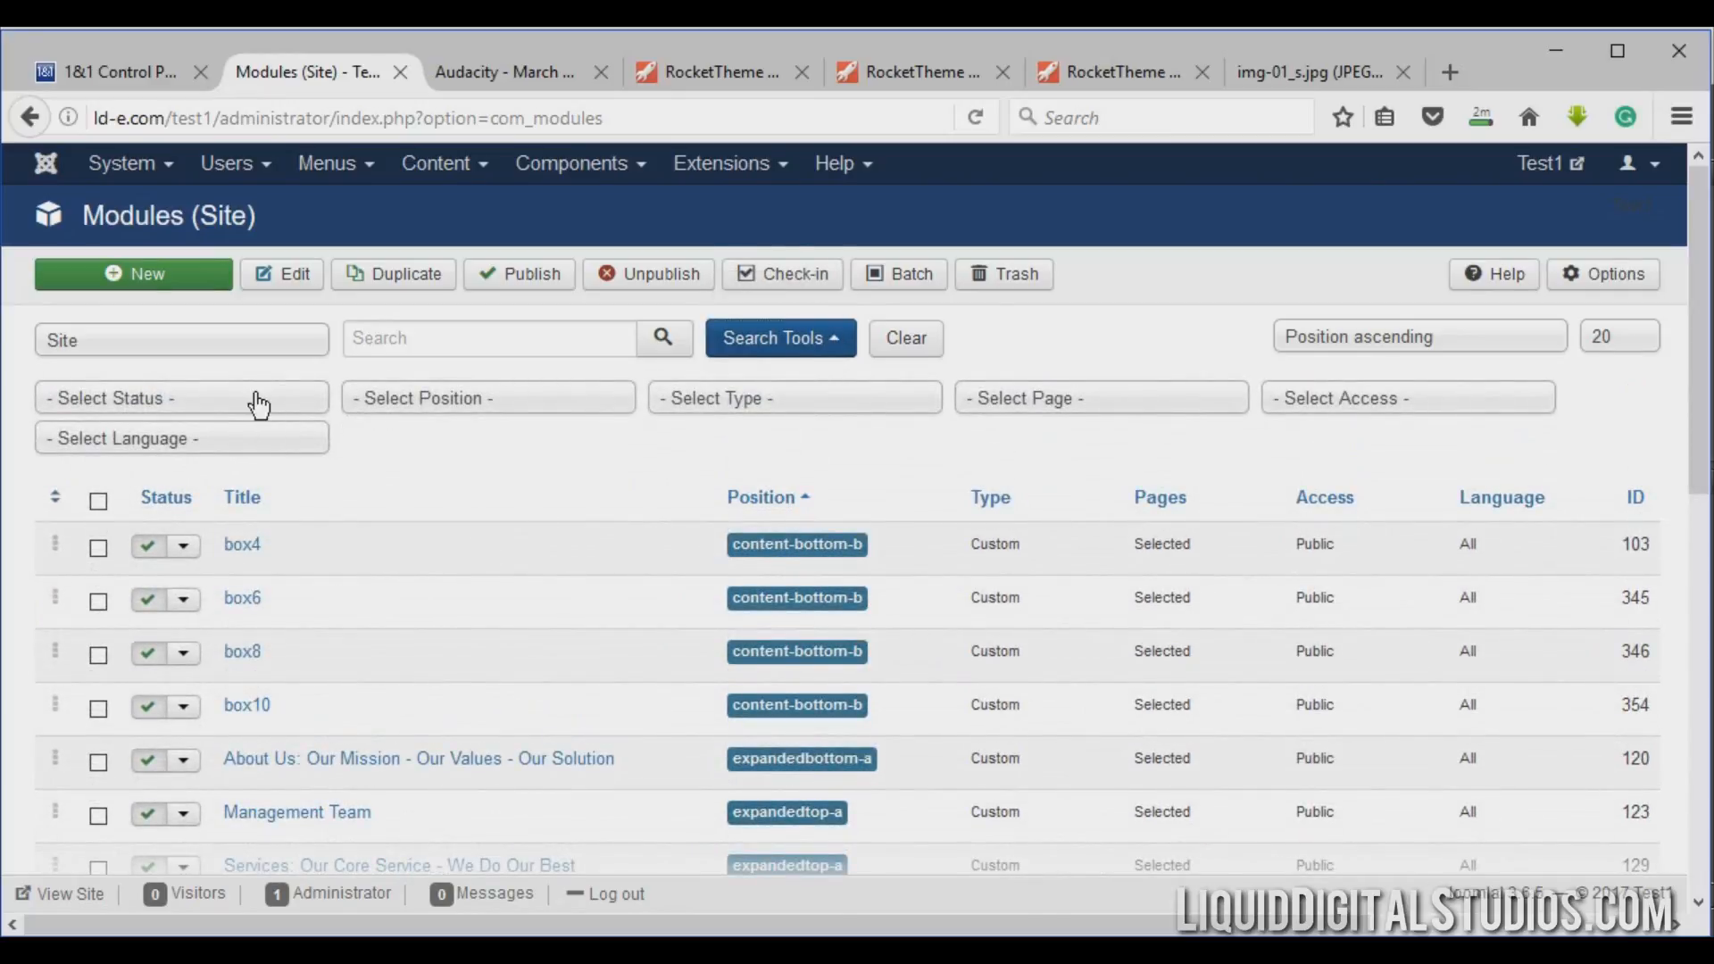
pyautogui.click(259, 402)
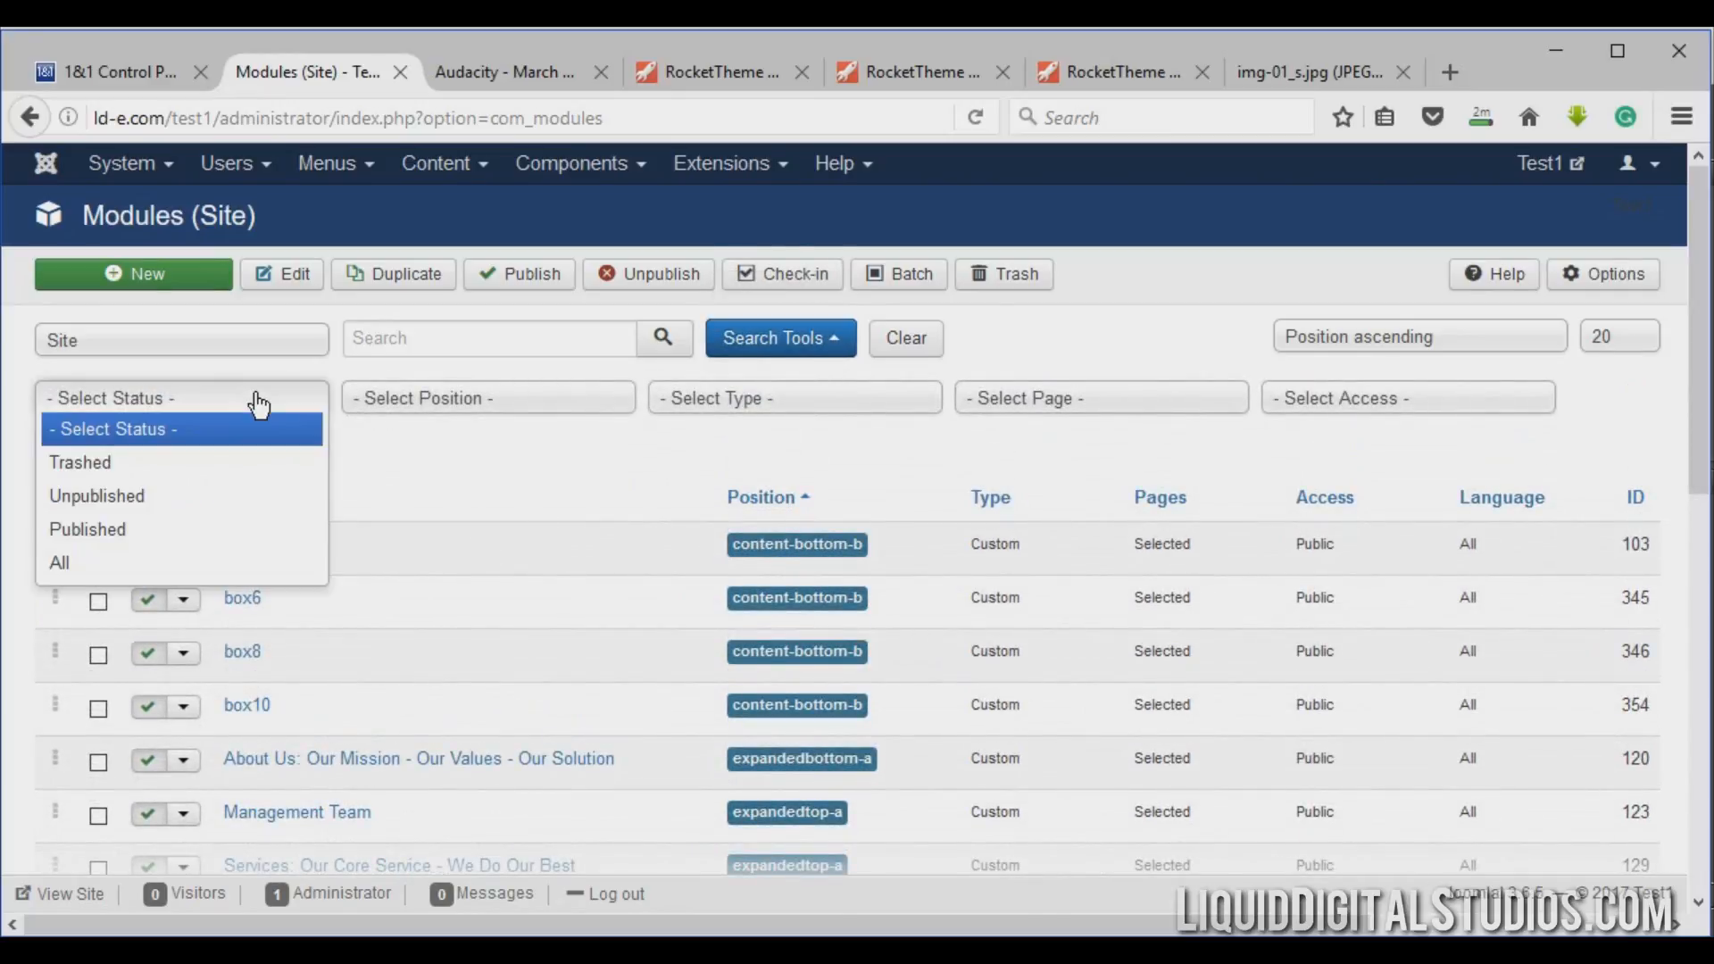
pyautogui.click(134, 498)
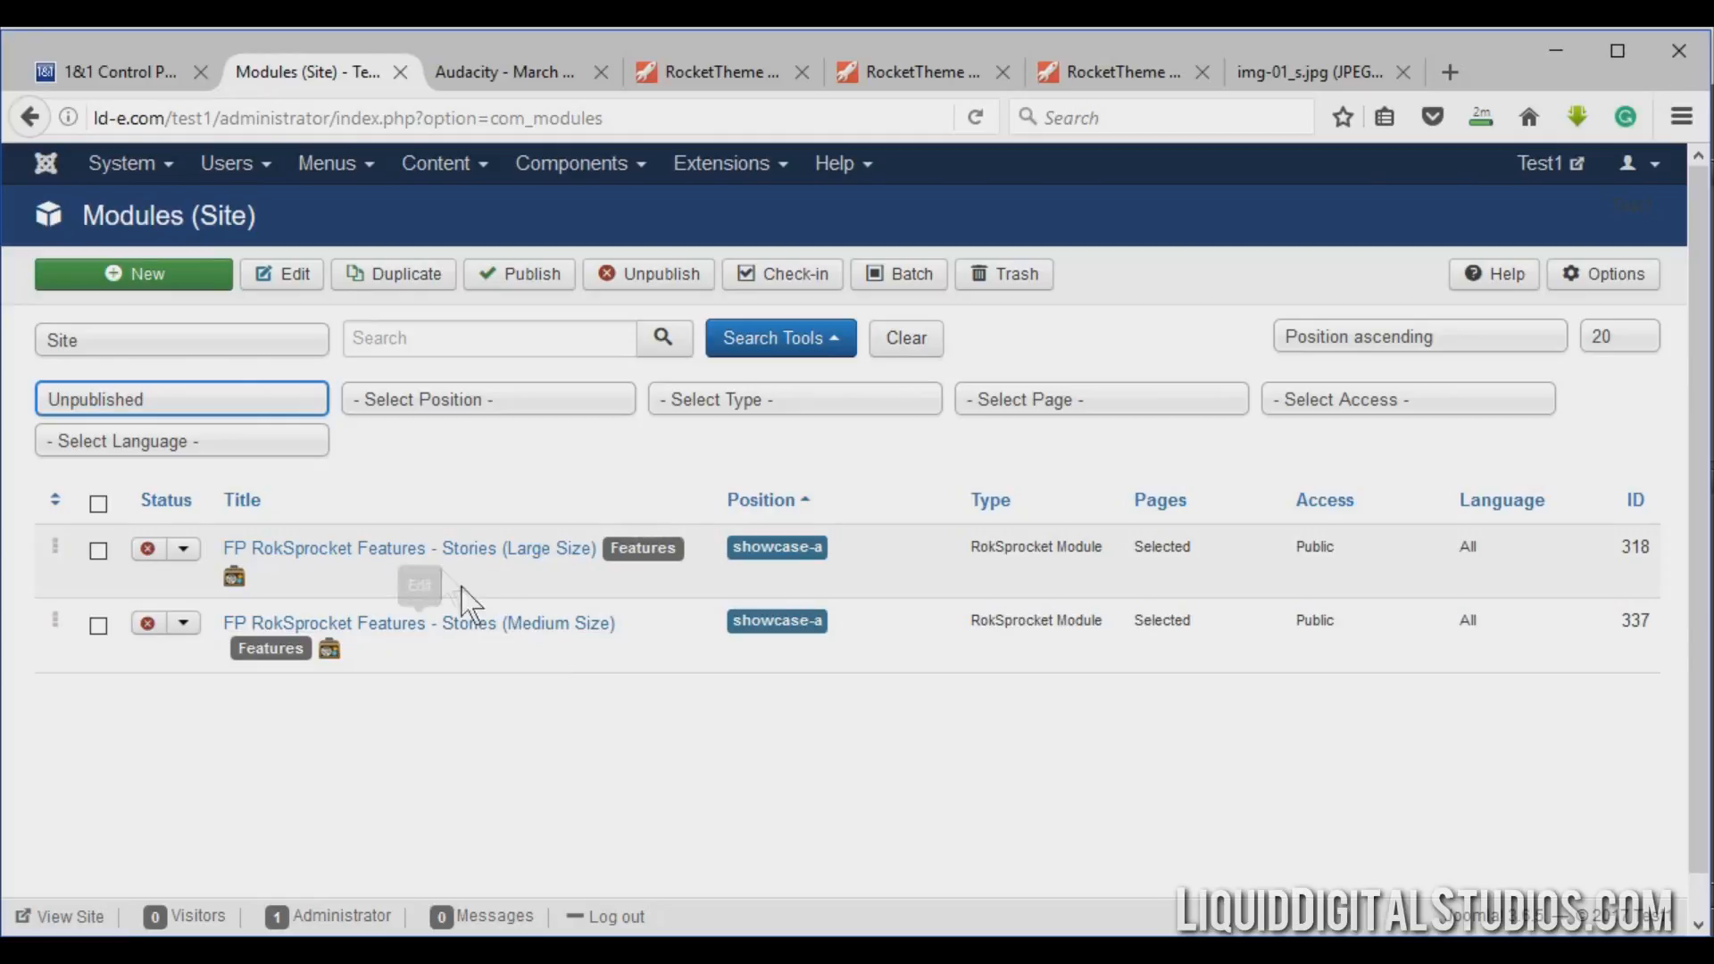
# Change the status filter to Published and scroll through the resulting module list.
pyautogui.click(203, 410)
pyautogui.click(152, 533)
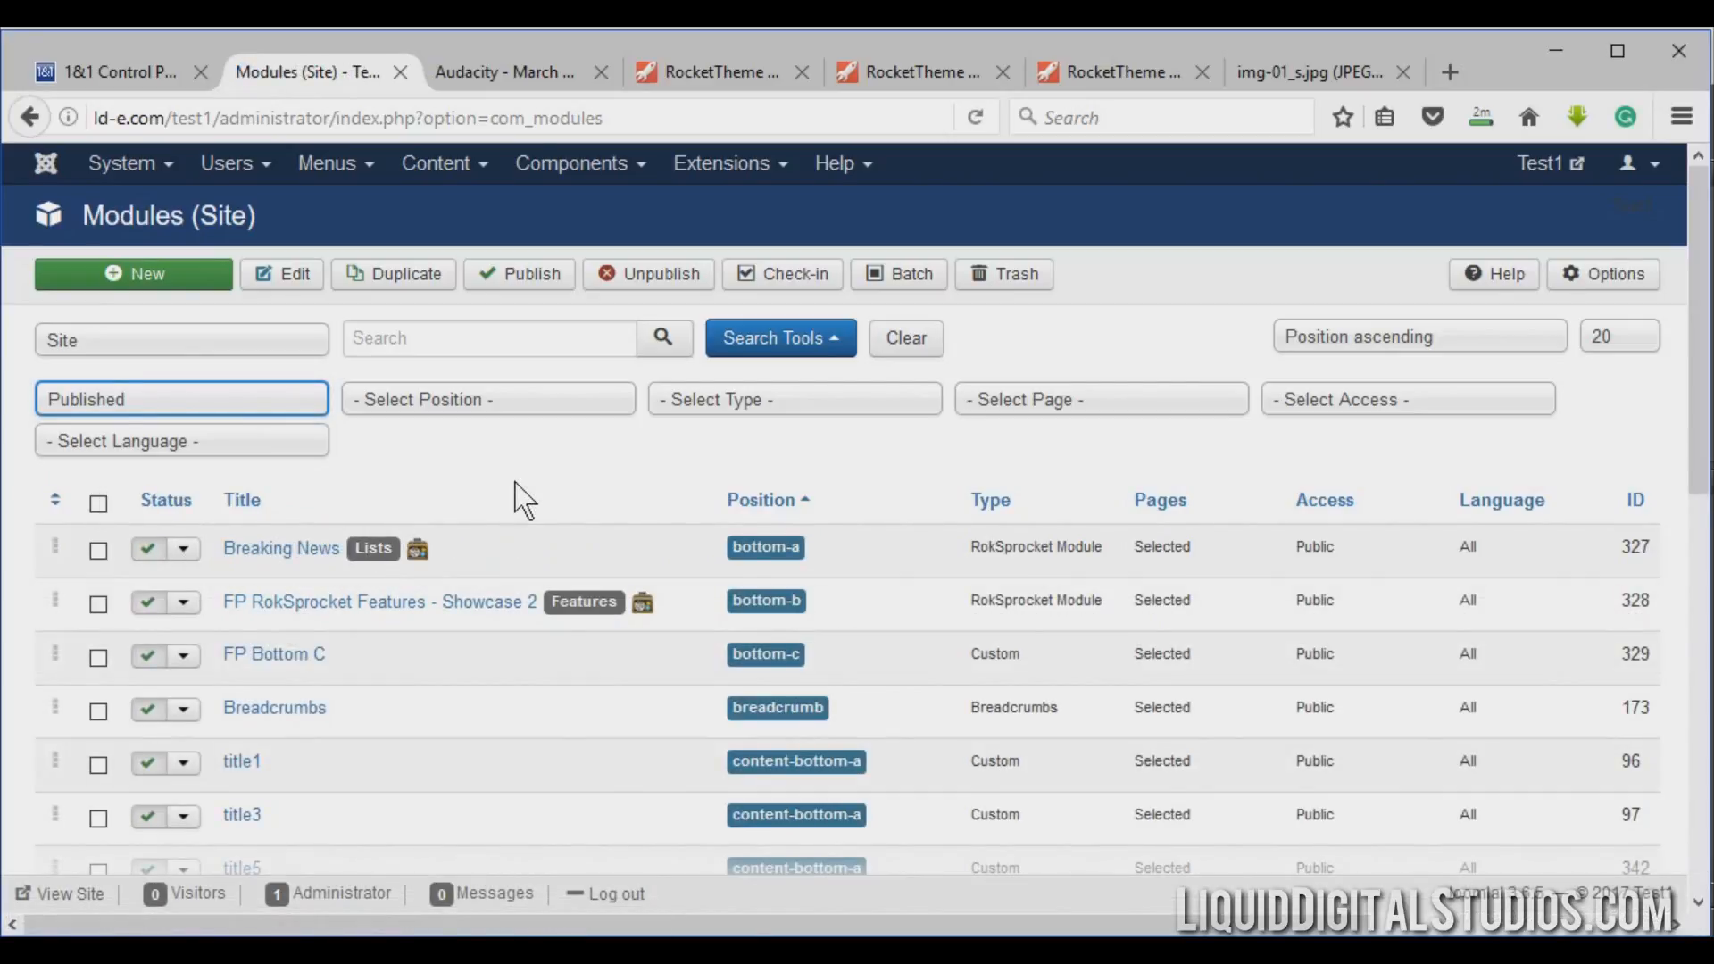
pyautogui.scroll(-6, 516, 497)
pyautogui.scroll(6, 517, 497)
# Compare the front-page showcase slides on the live site before returning to the Modules tab.
pyautogui.click(510, 60)
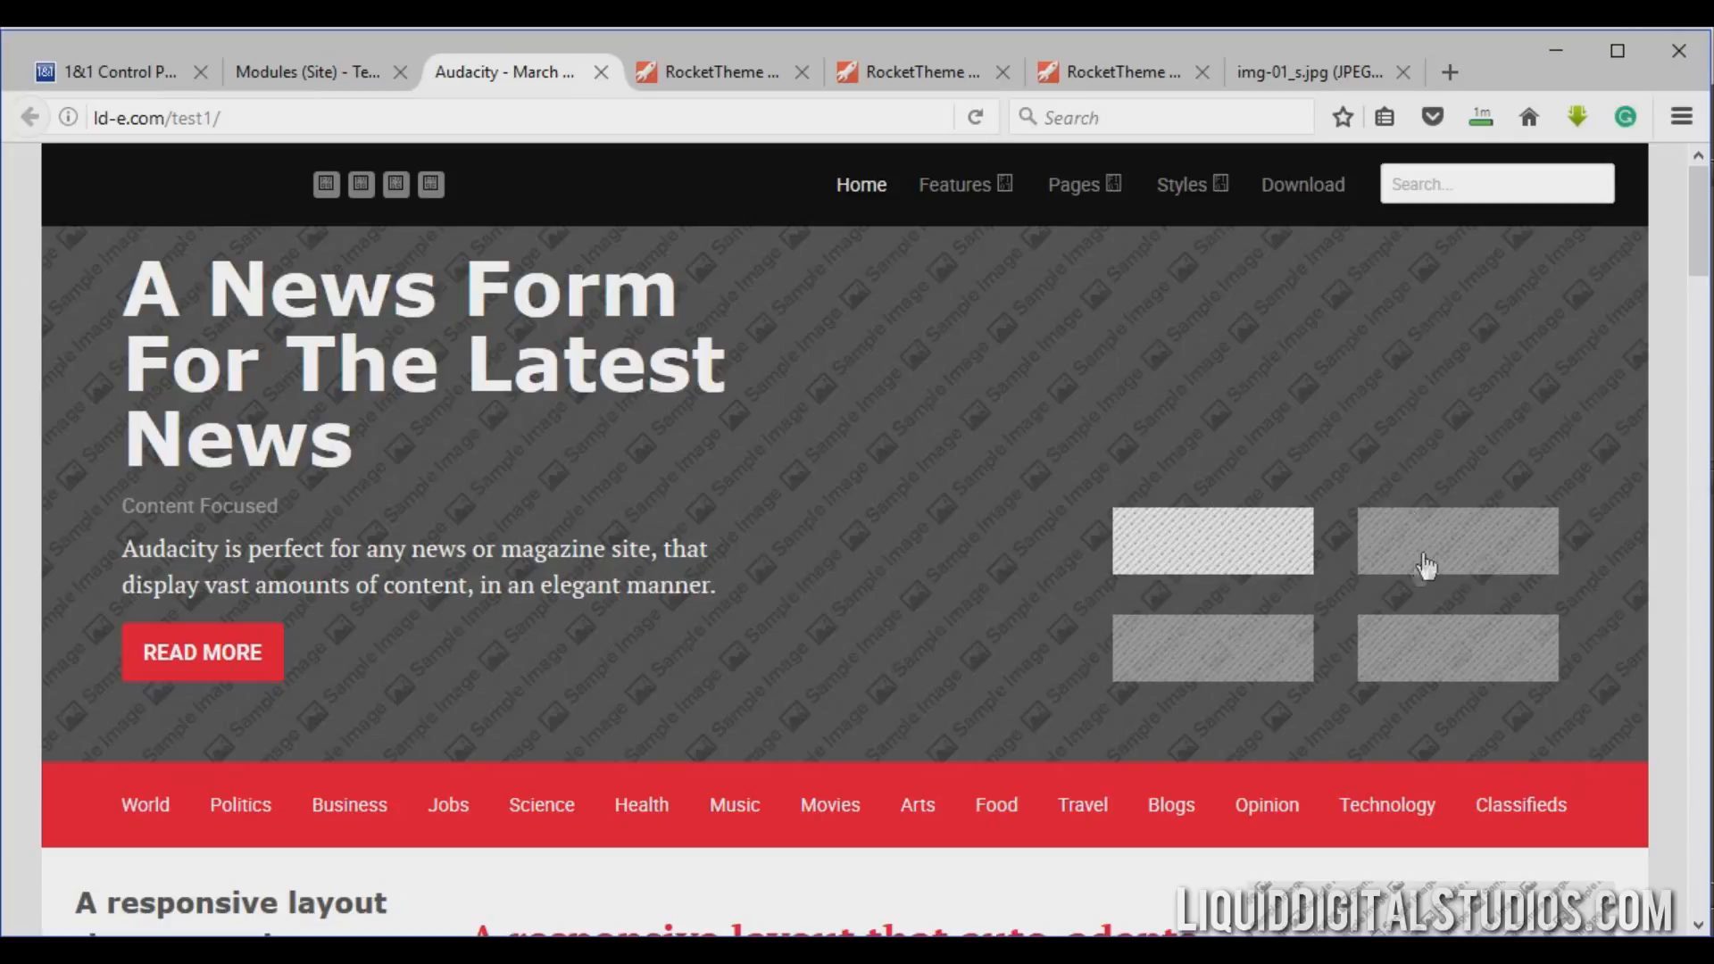
pyautogui.click(1384, 562)
pyautogui.click(1269, 649)
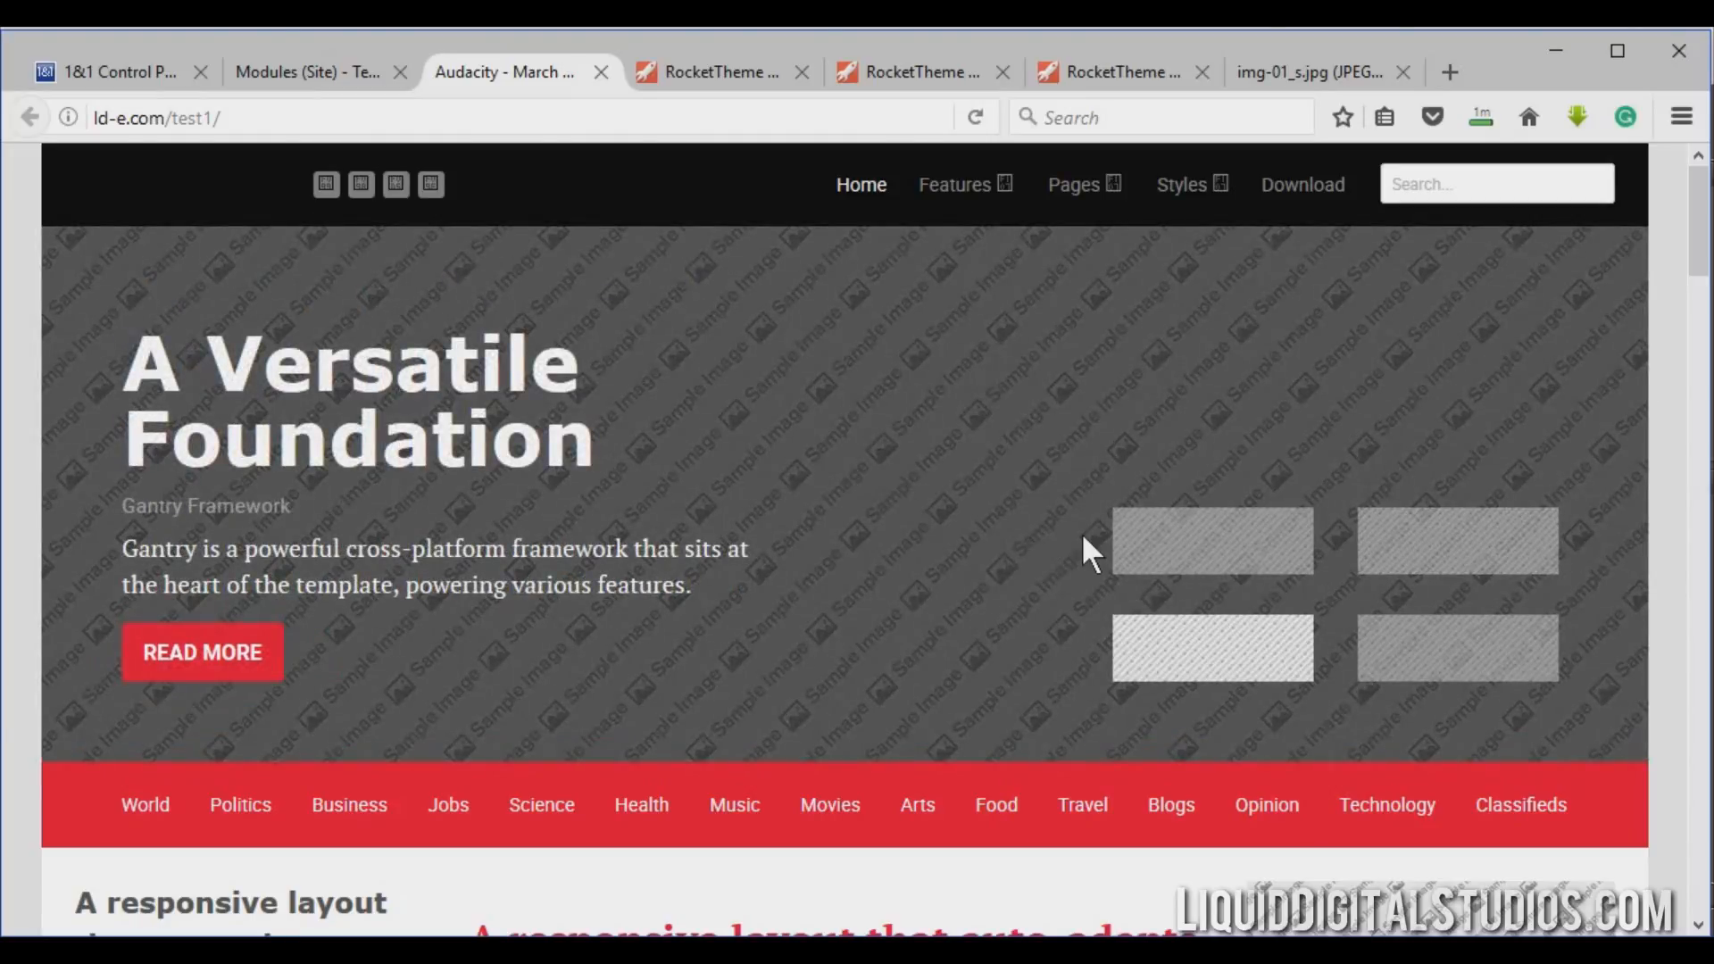
pyautogui.click(1262, 547)
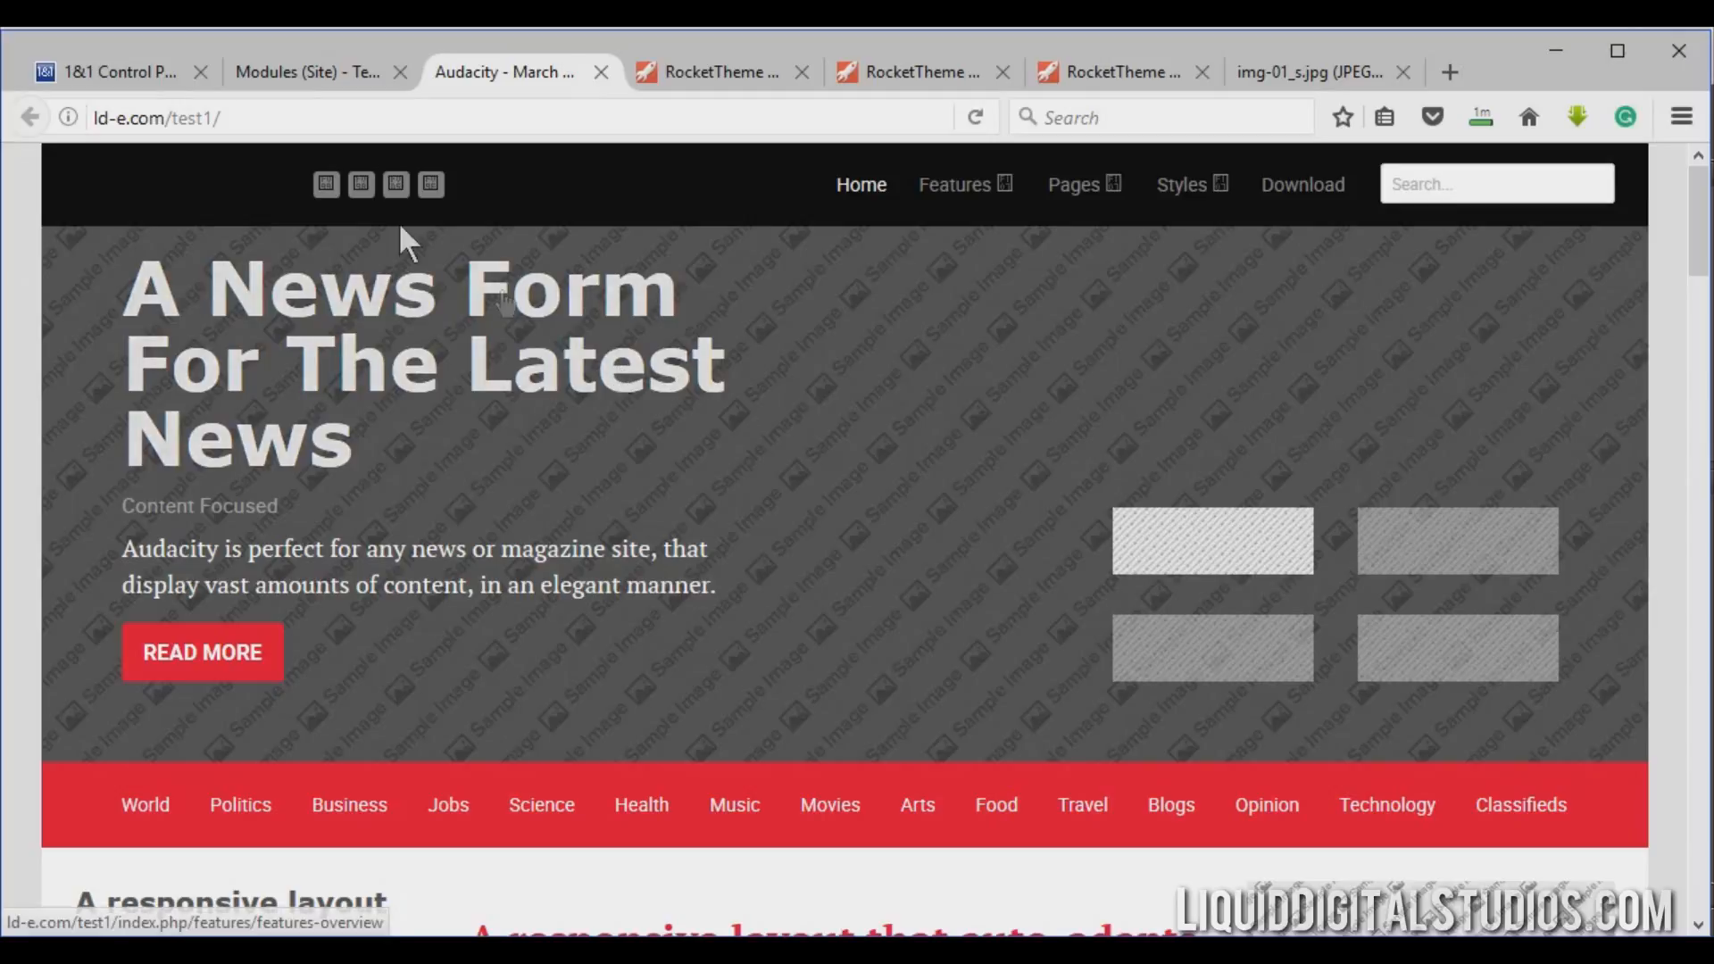
pyautogui.click(350, 77)
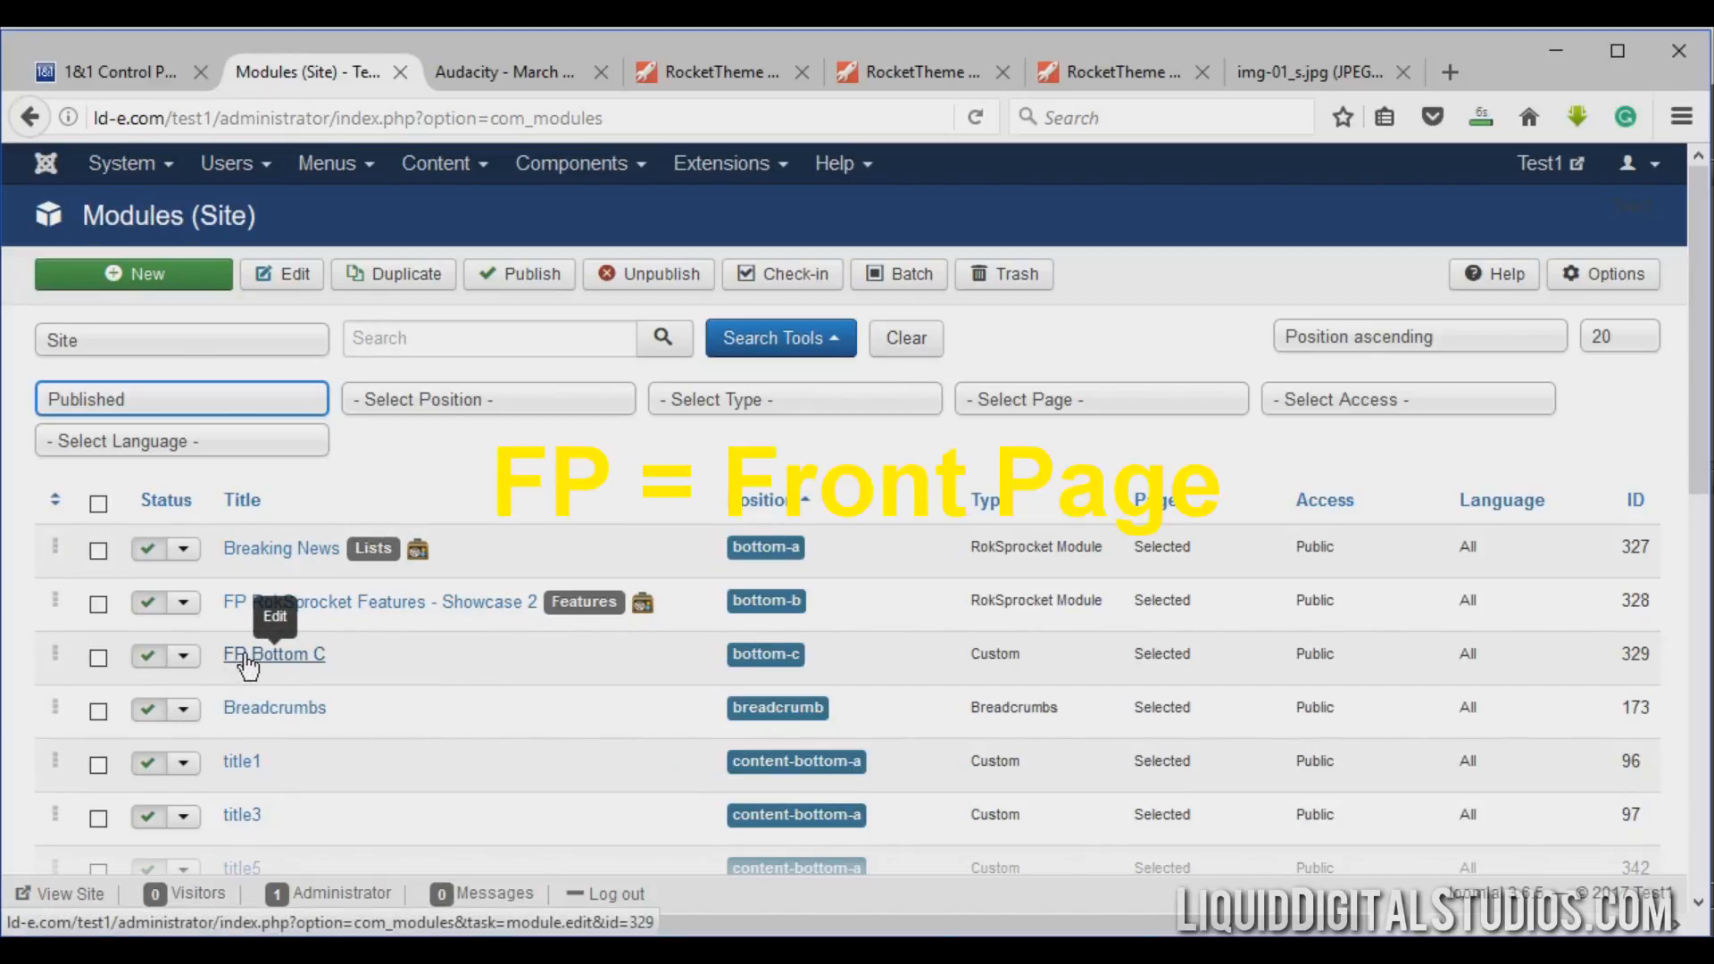
# Search the published modules for FP to list the front-page modules.
pyautogui.click(426, 339)
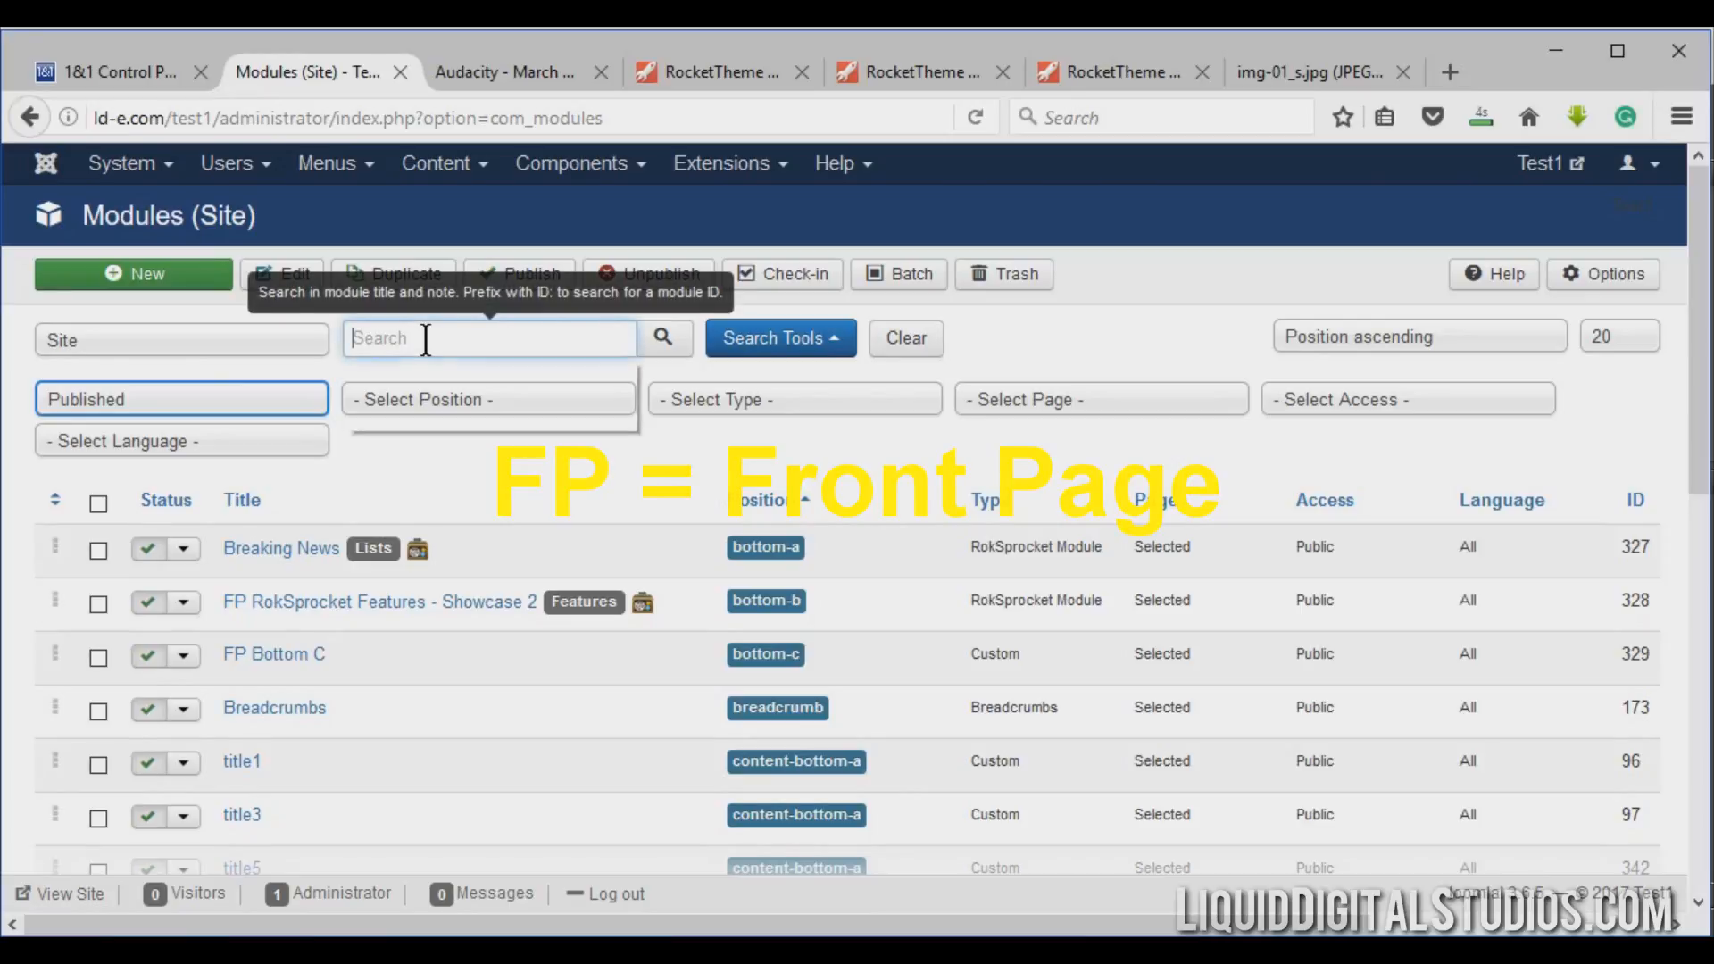
pyautogui.click(429, 371)
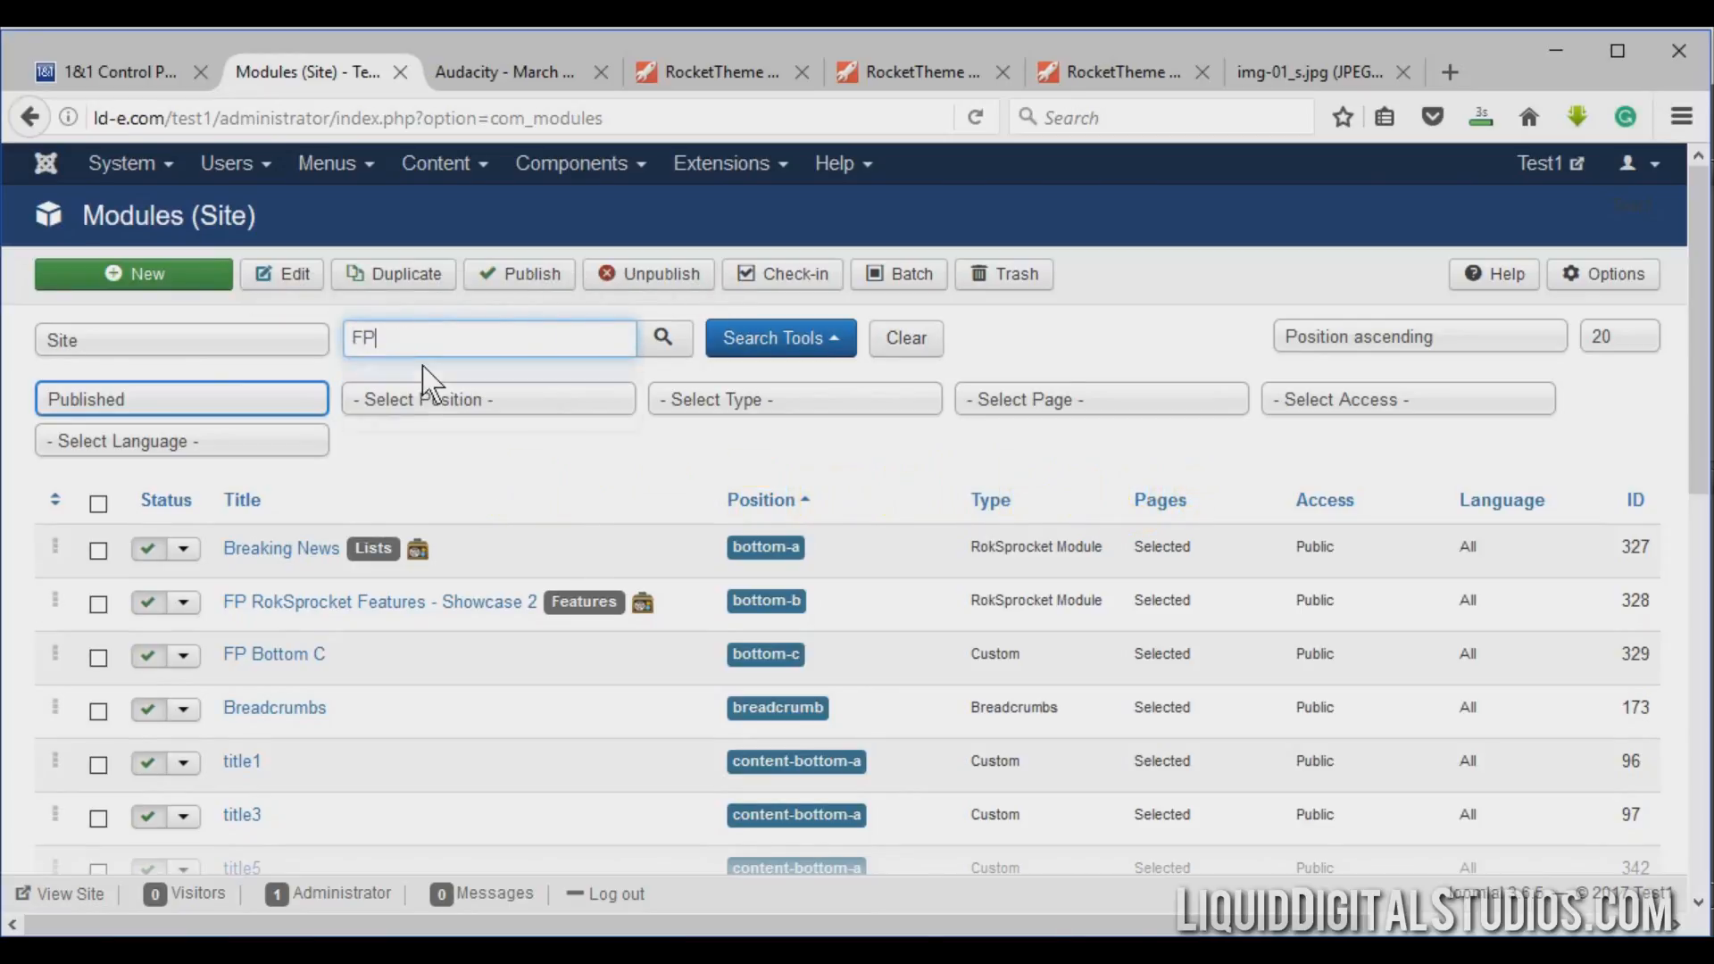
pyautogui.press('Tab')
pyautogui.press('Return')
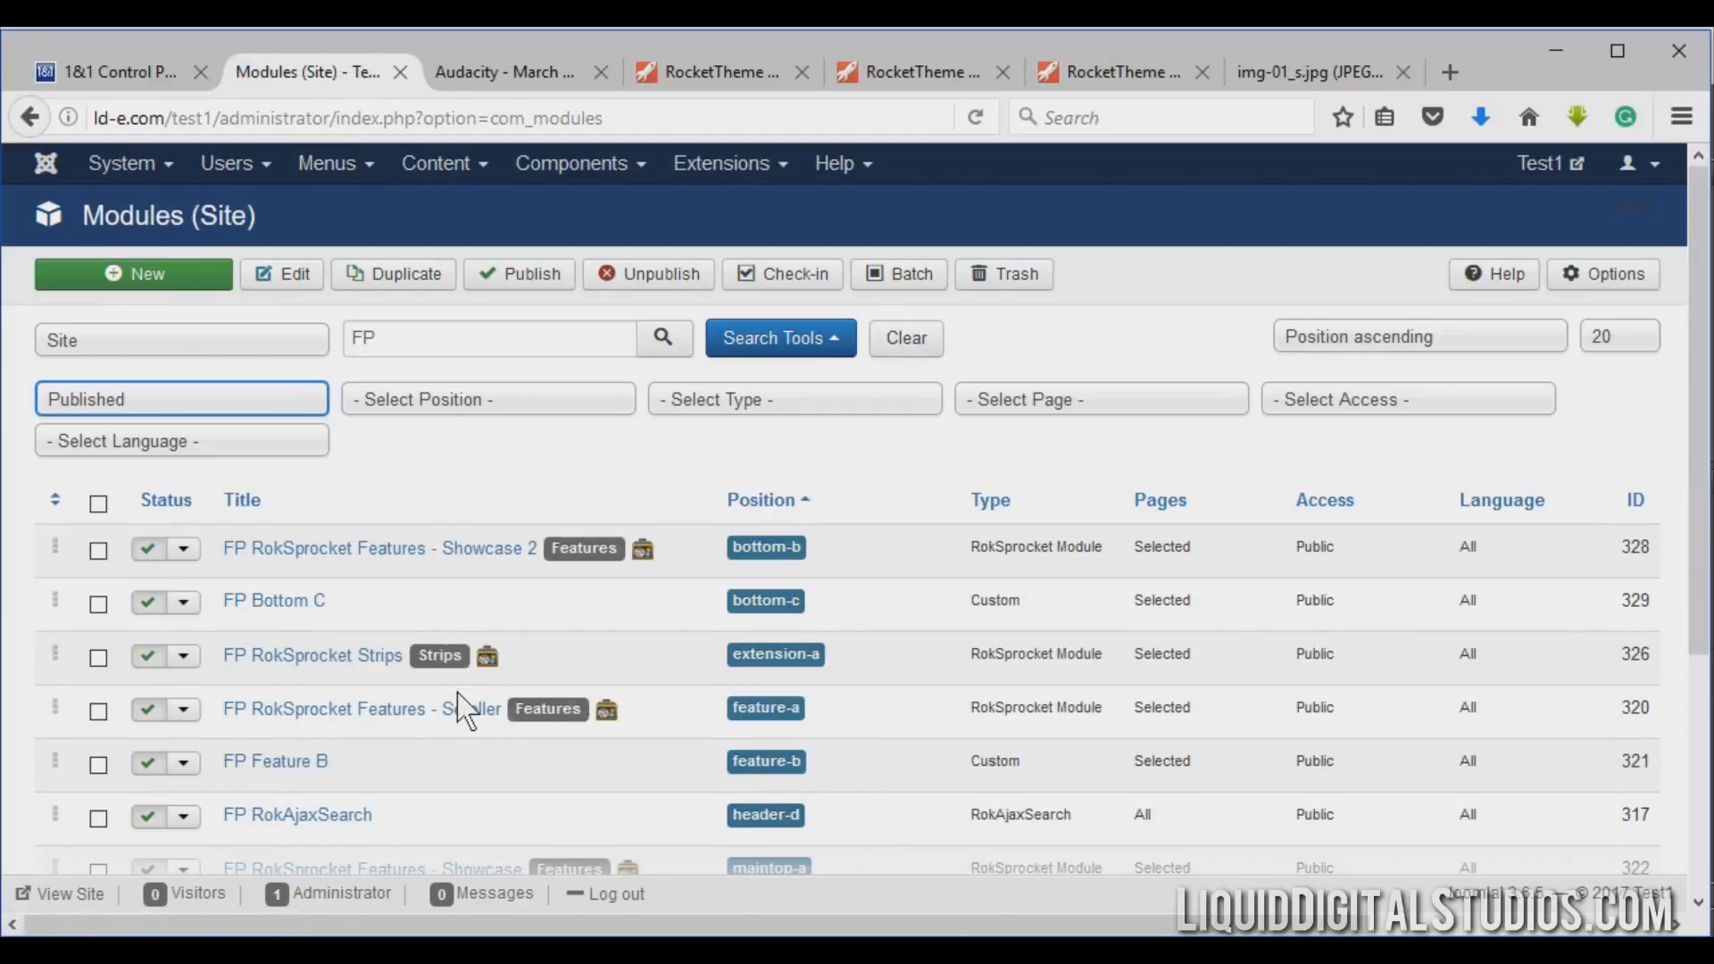
pyautogui.scroll(-3, 314, 561)
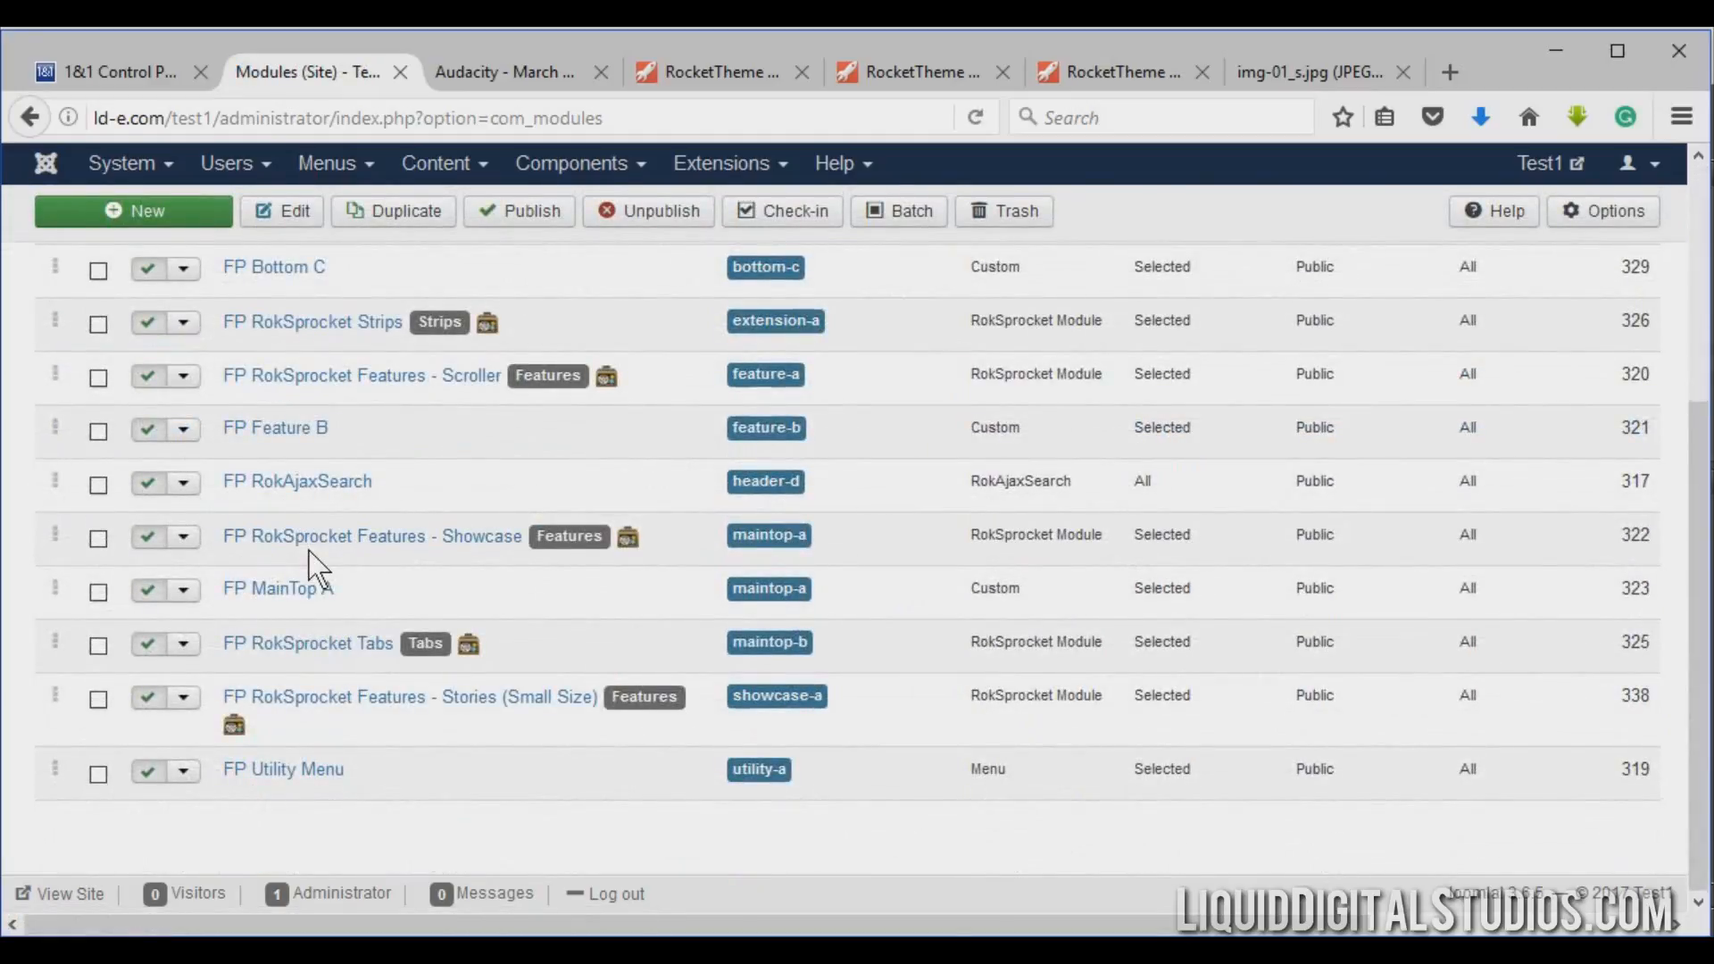
pyautogui.scroll(3, 313, 561)
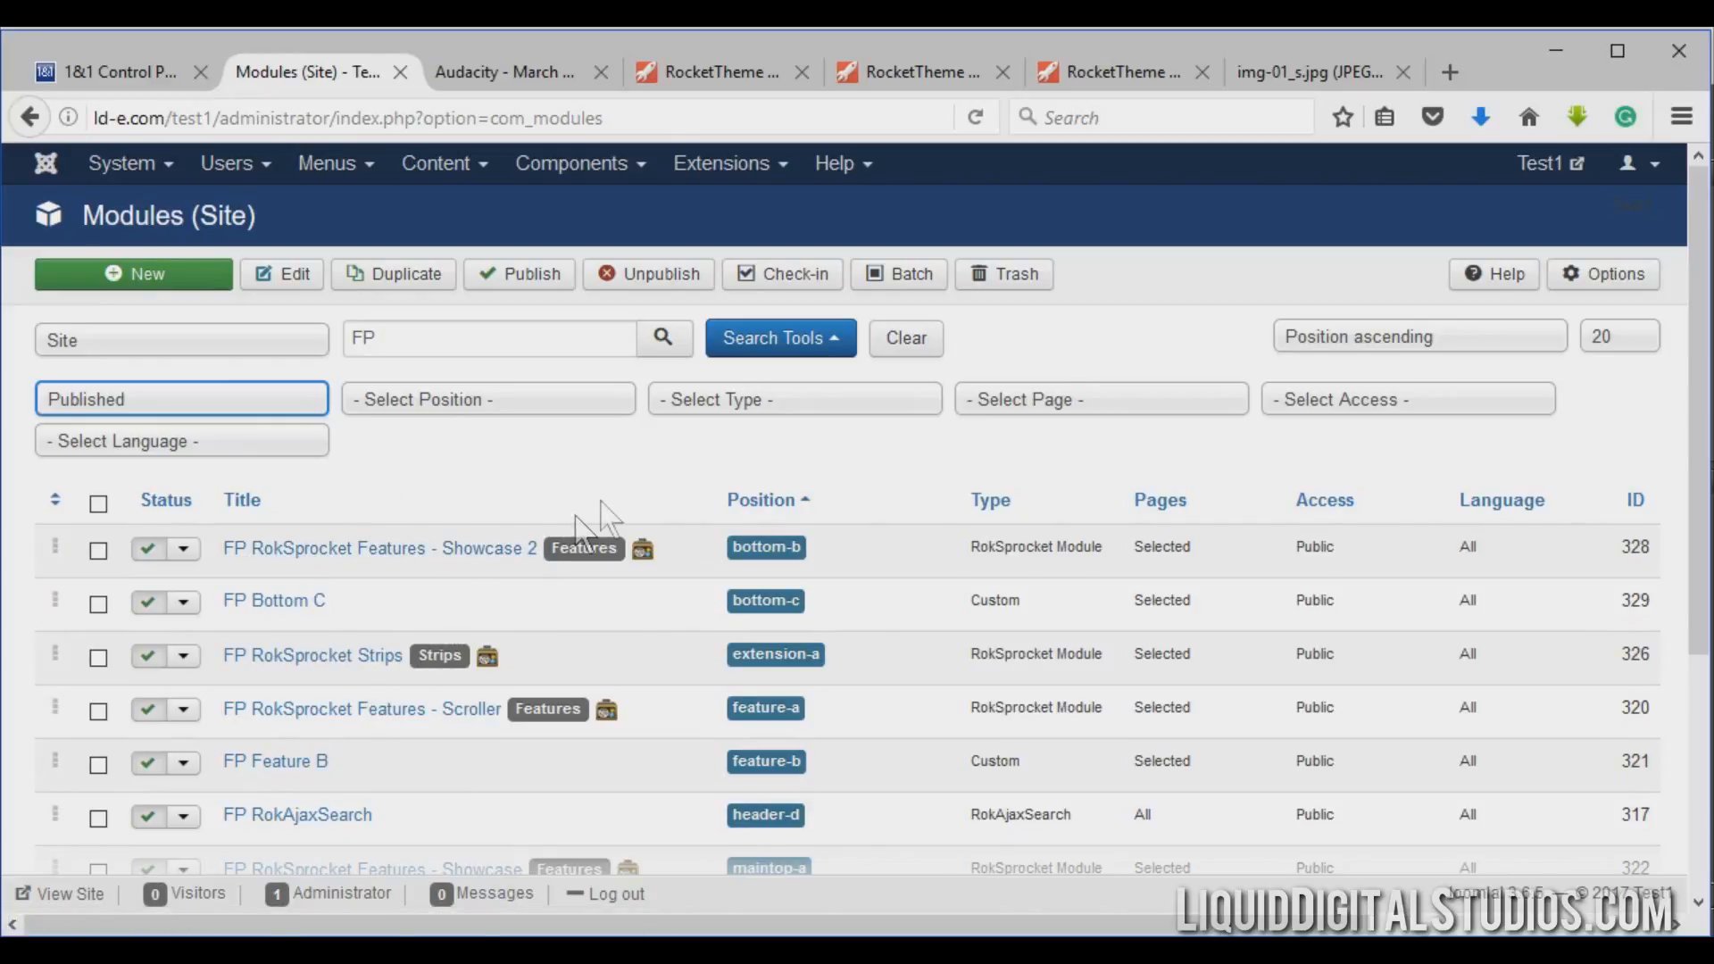
# Filter the module list by type RokSprocket Module.
pyautogui.click(784, 407)
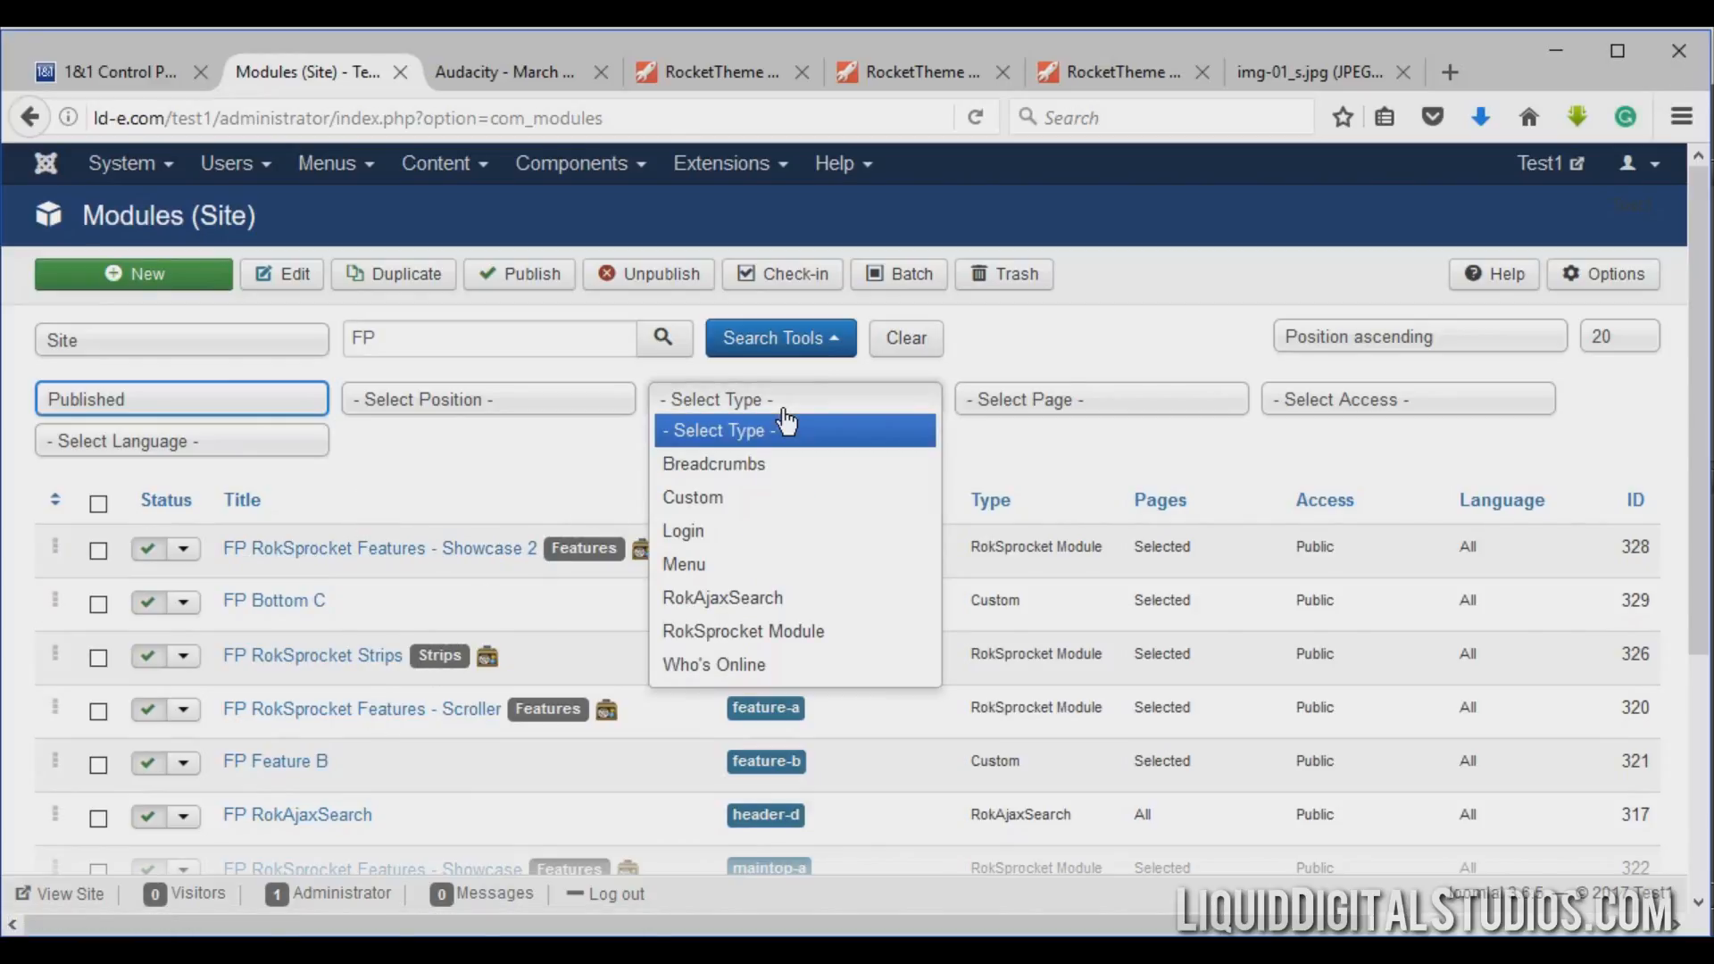
pyautogui.click(765, 633)
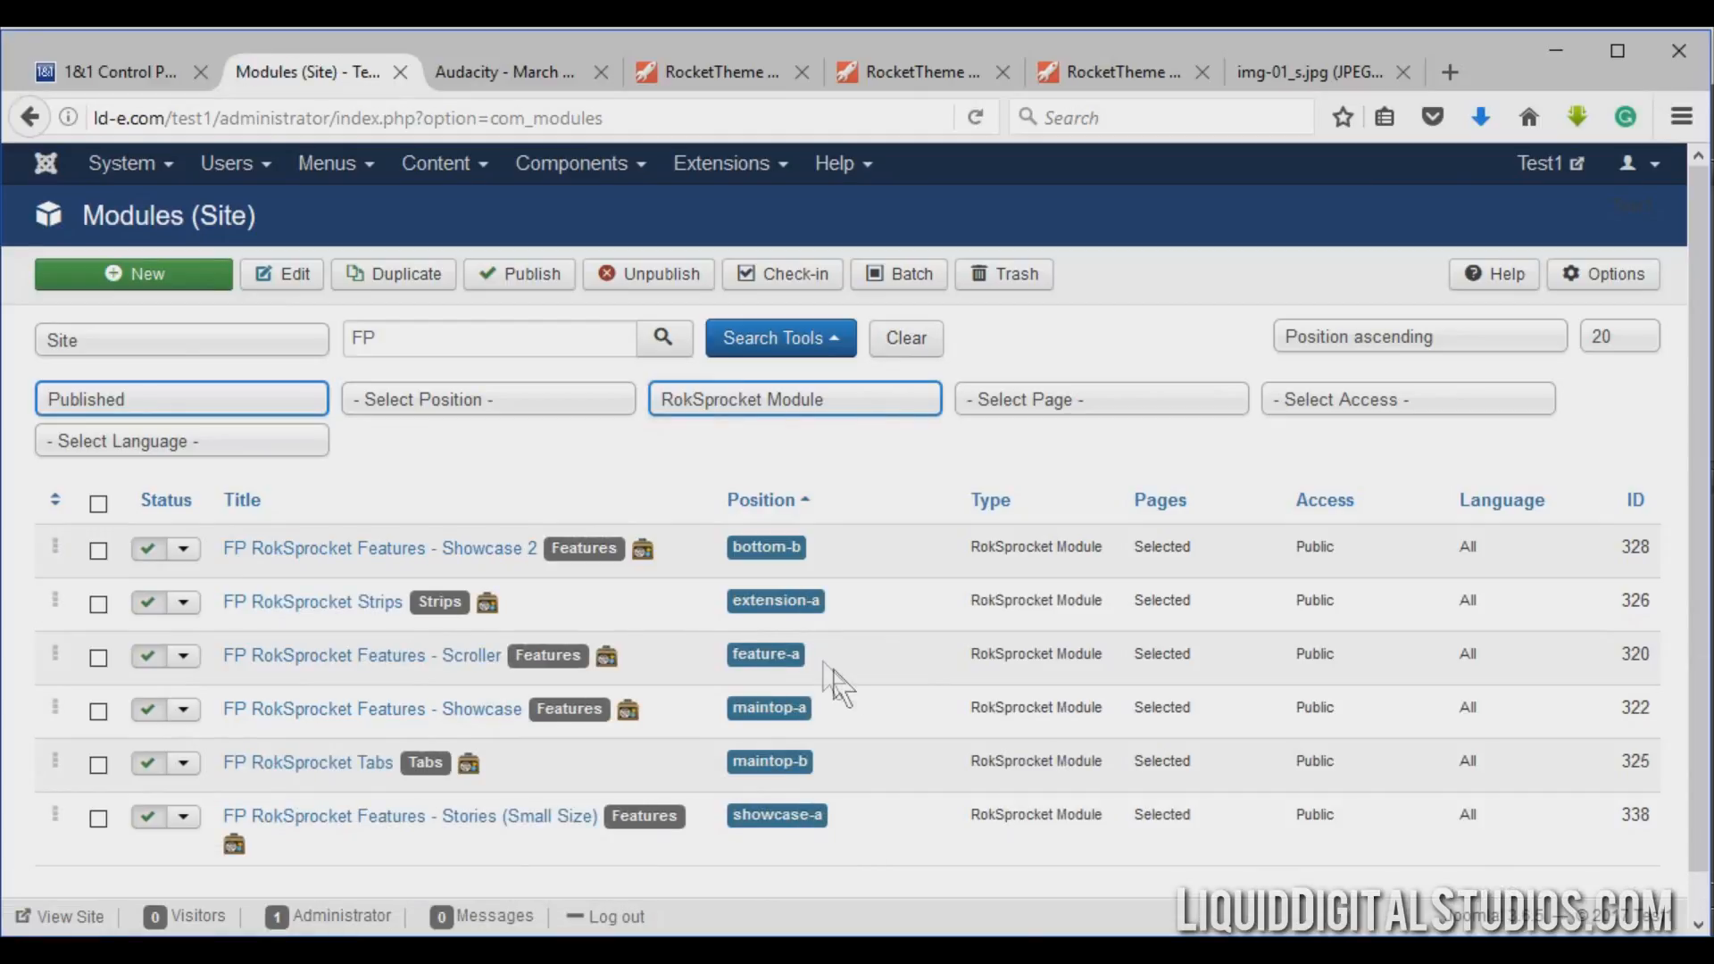
pyautogui.scroll(-1, 844, 686)
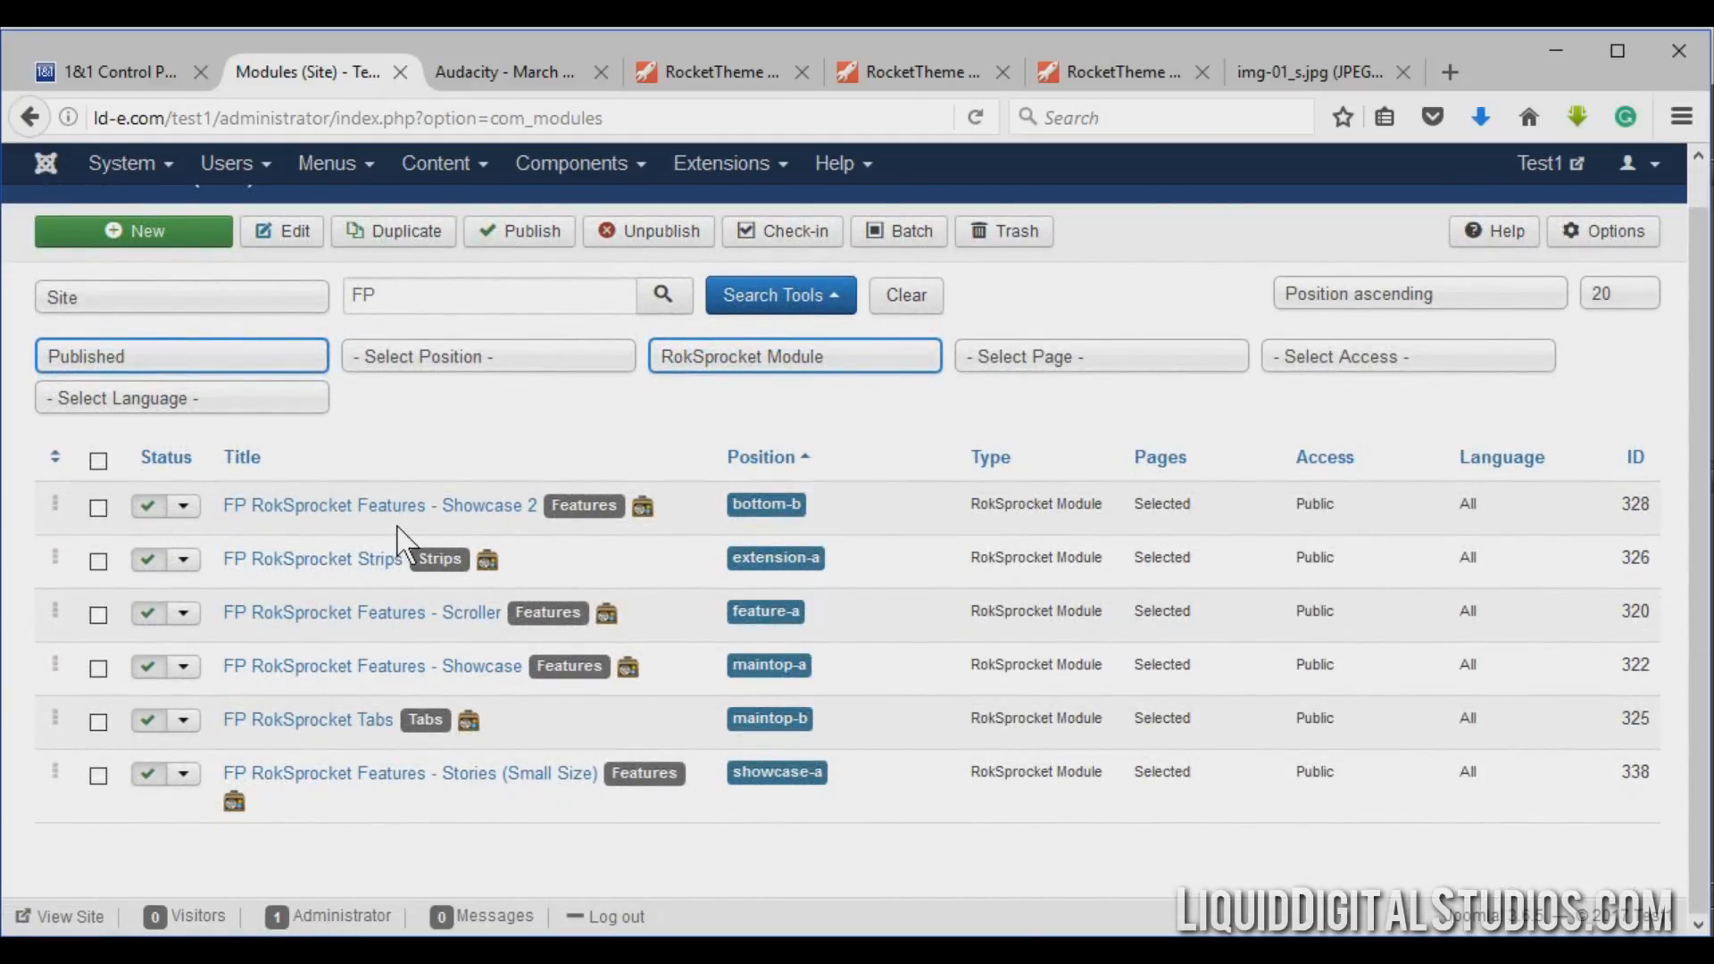
# Scroll through the whole live front page to examine its RokSprocket sections.
pyautogui.click(545, 78)
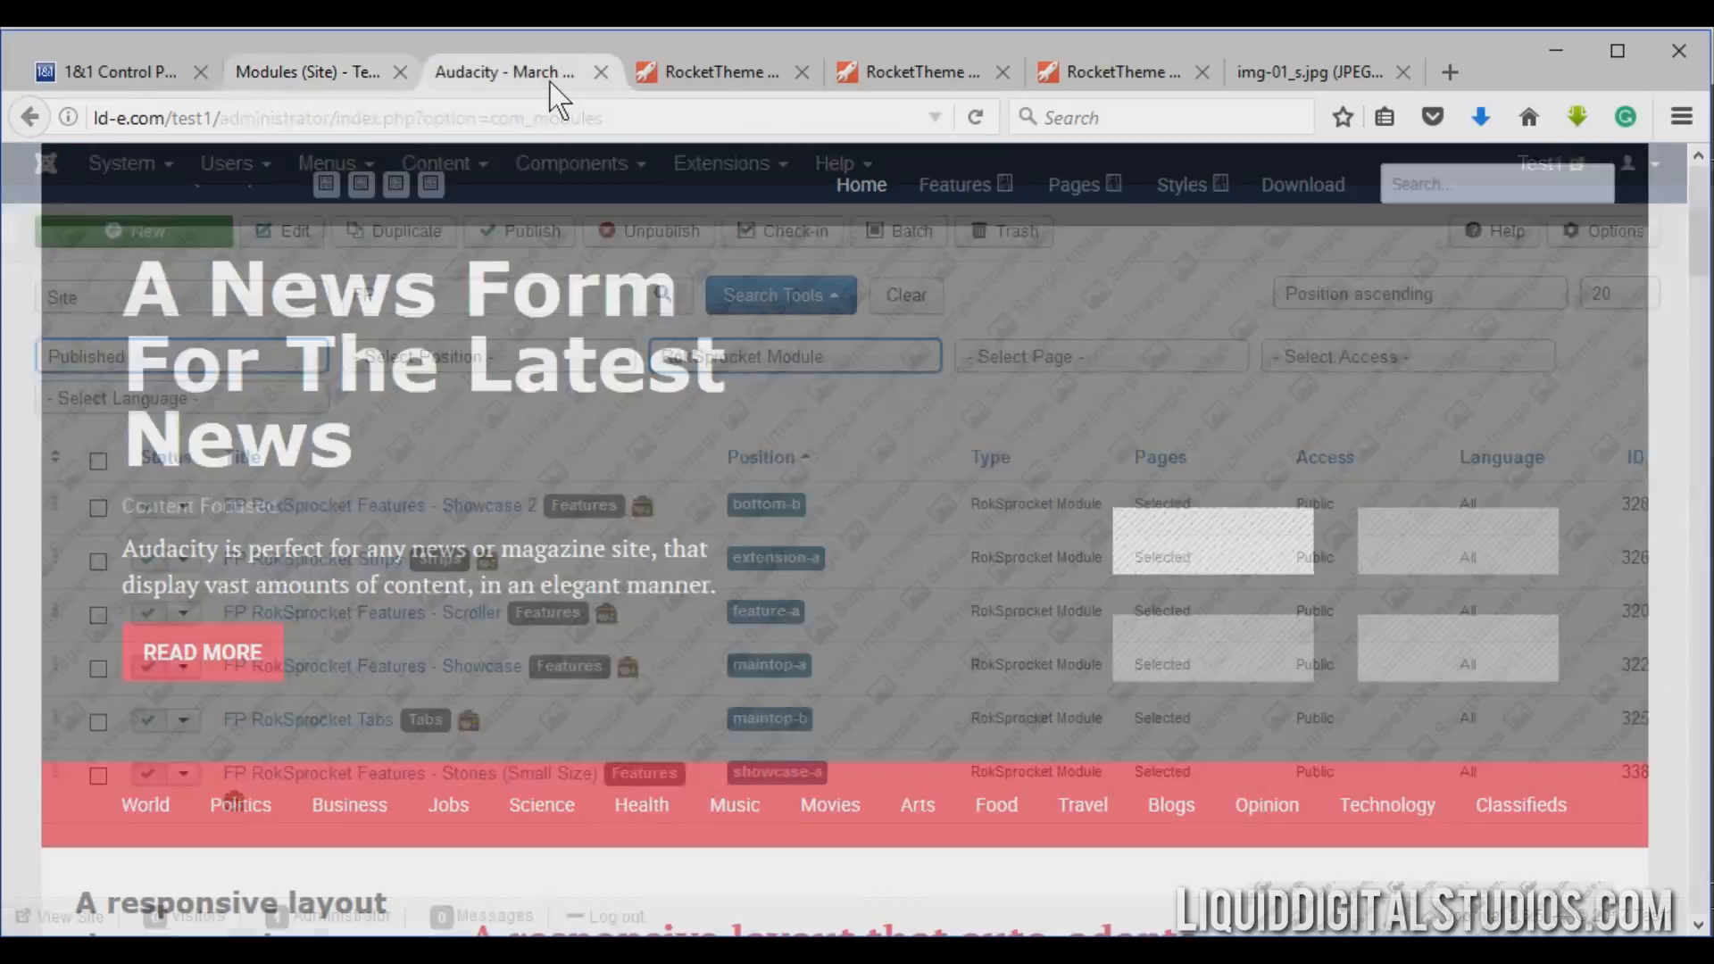
pyautogui.scroll(-7, 759, 518)
pyautogui.scroll(-15, 759, 518)
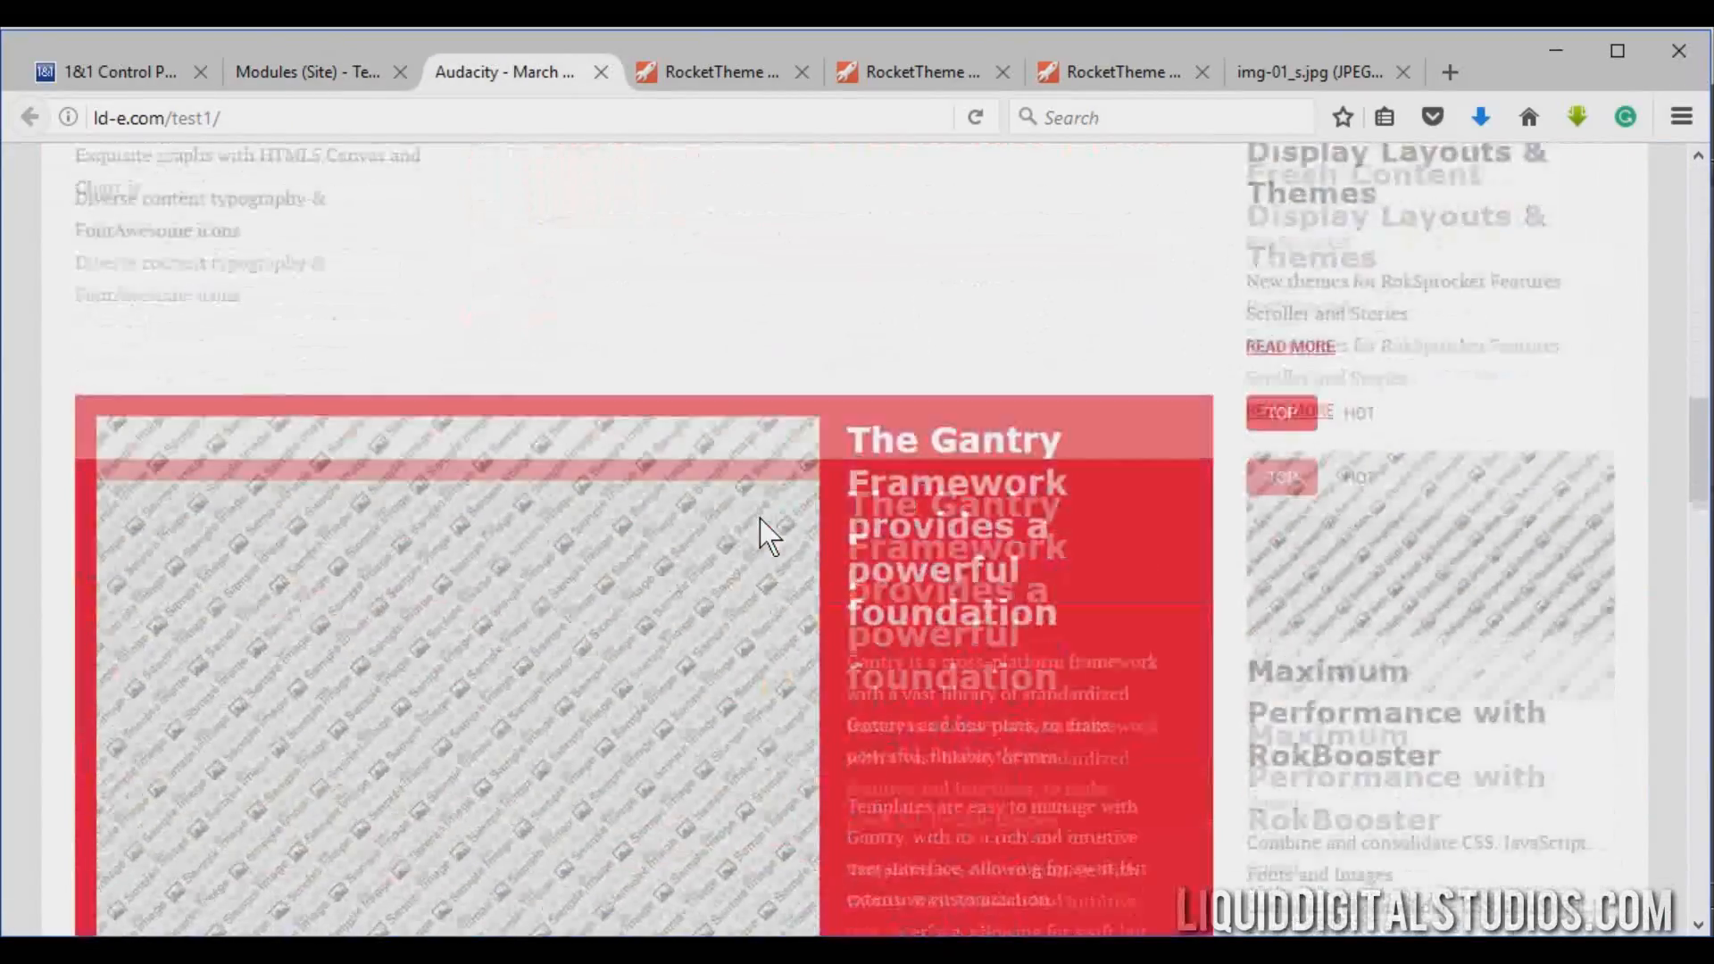
pyautogui.scroll(-10, 763, 528)
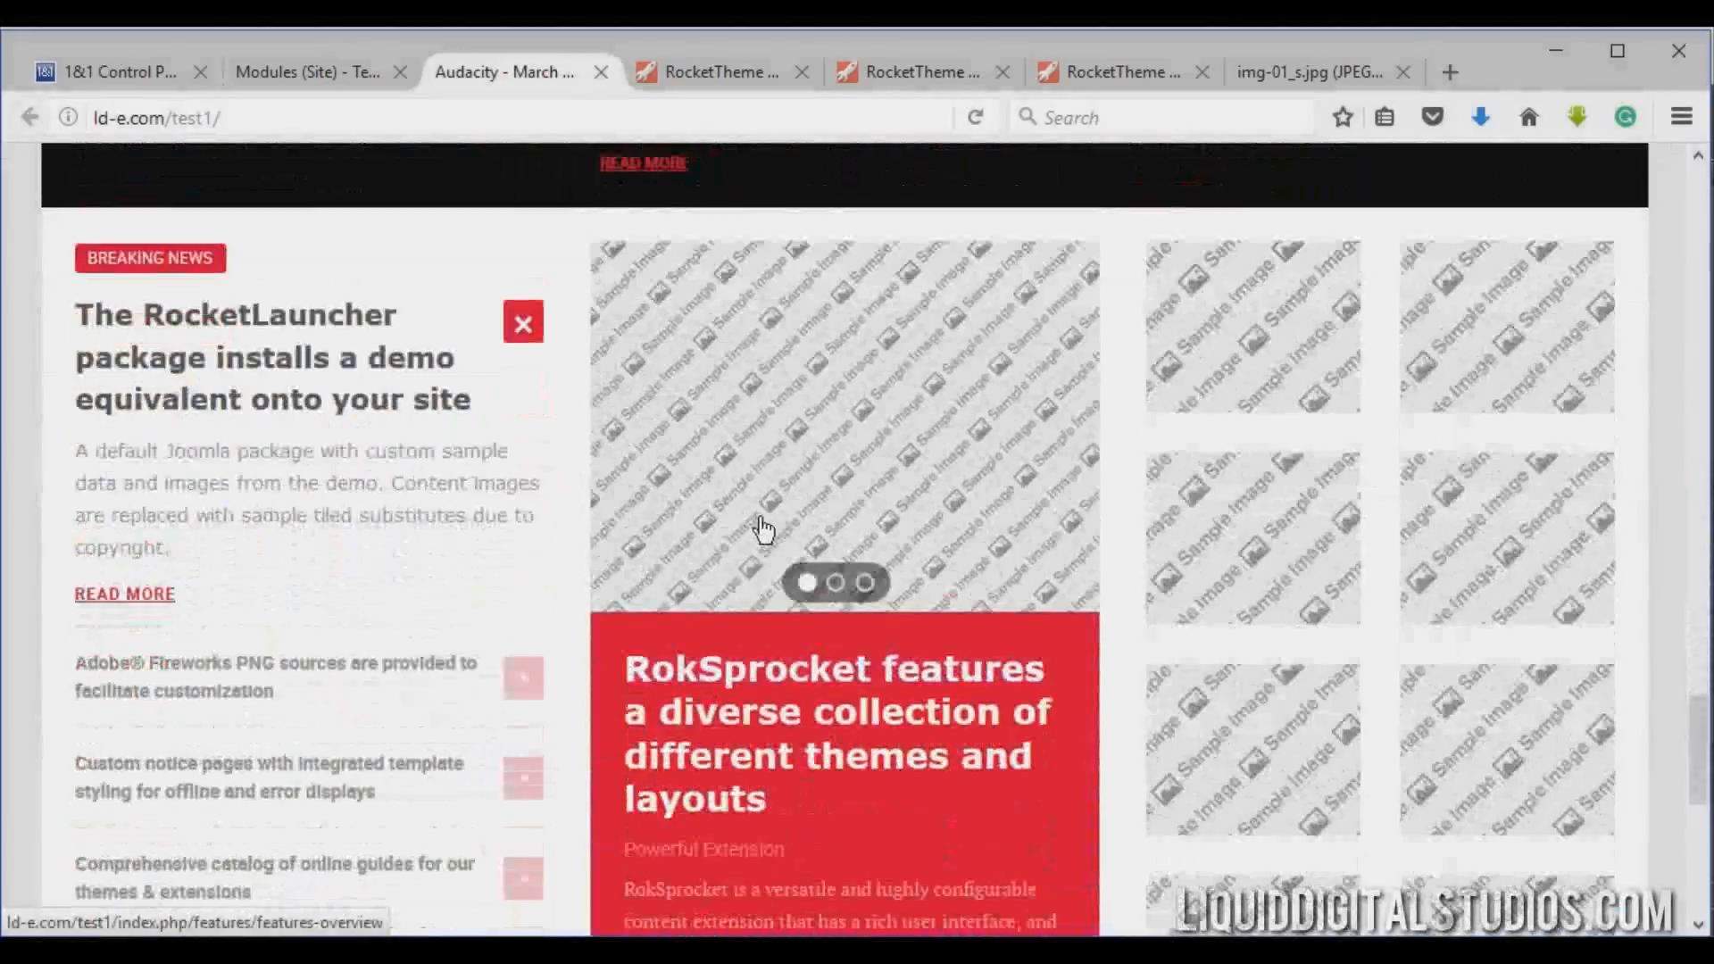
pyautogui.scroll(-6, 763, 529)
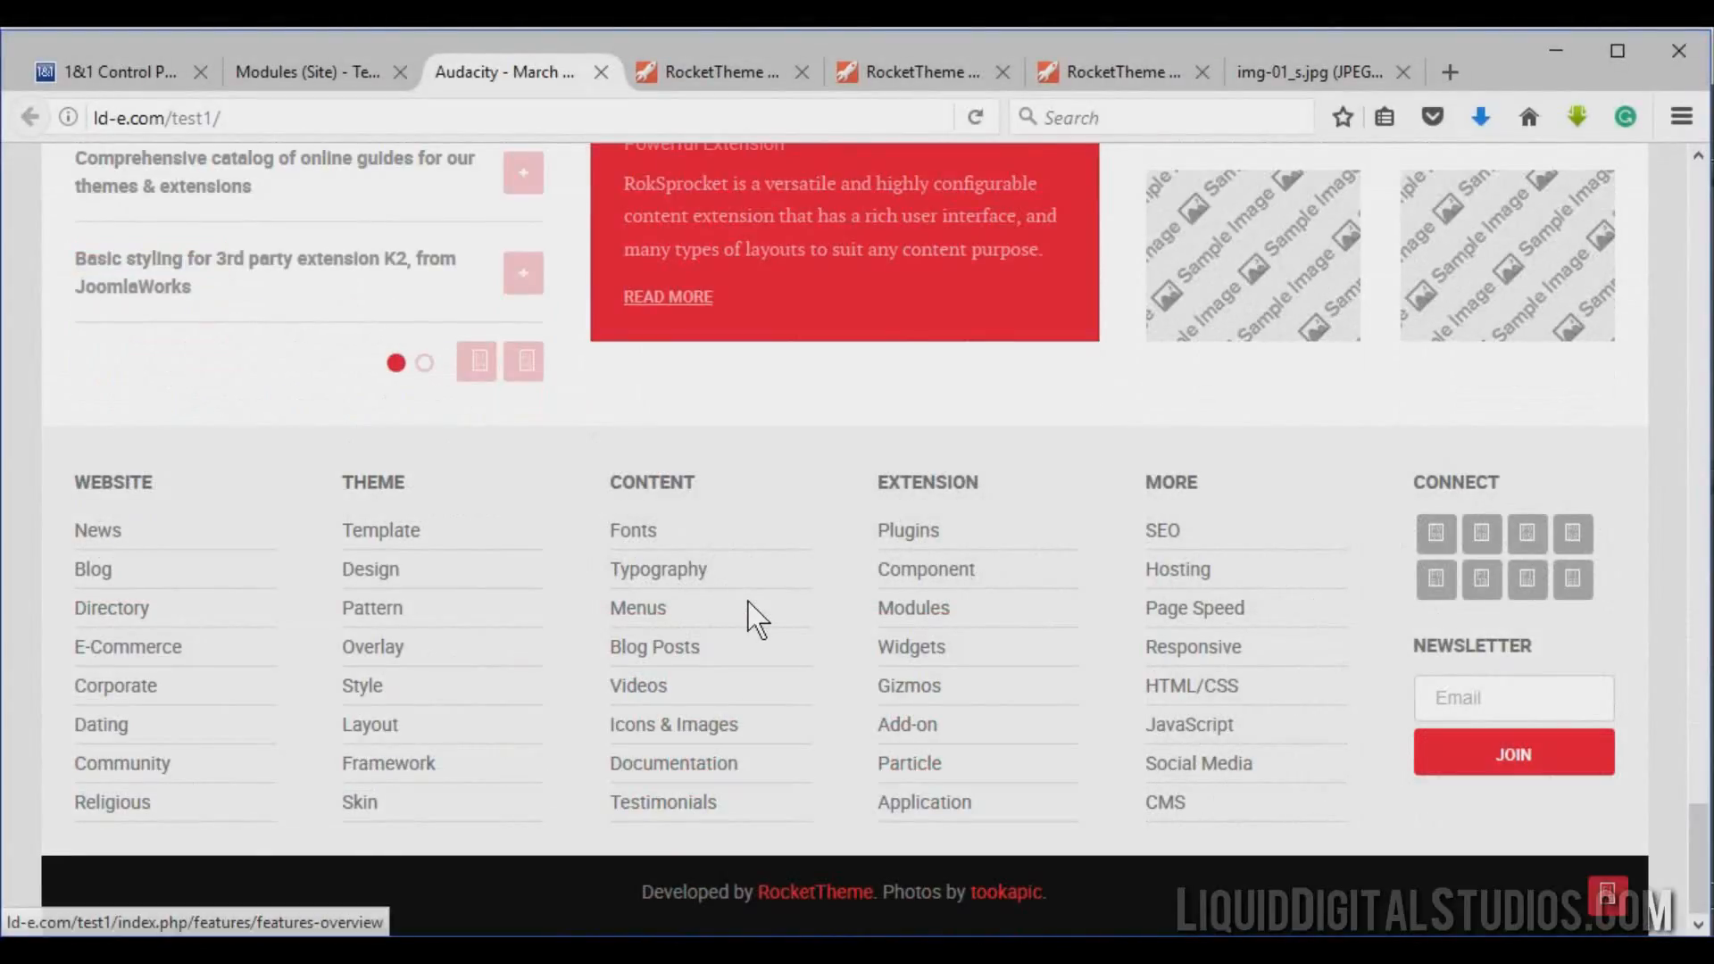
pyautogui.scroll(15, 754, 613)
pyautogui.scroll(15, 747, 602)
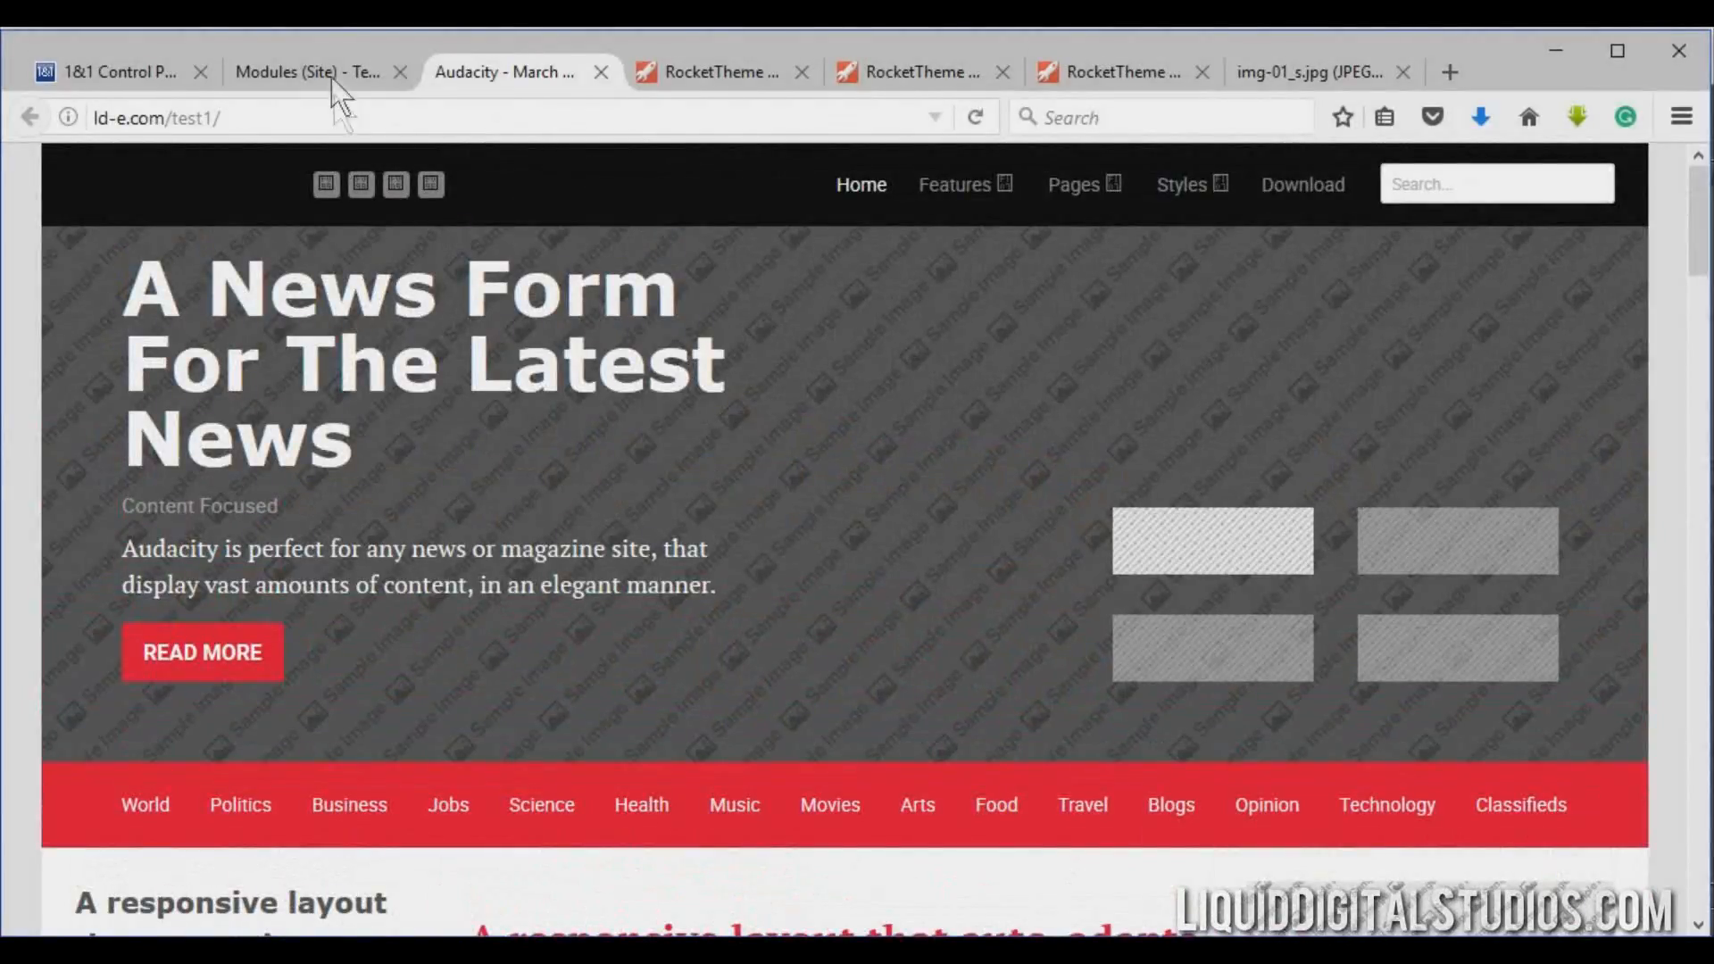
# Open the FP RokSprocket Features - Stories (Small Size) module for editing and review its items.
pyautogui.click(334, 73)
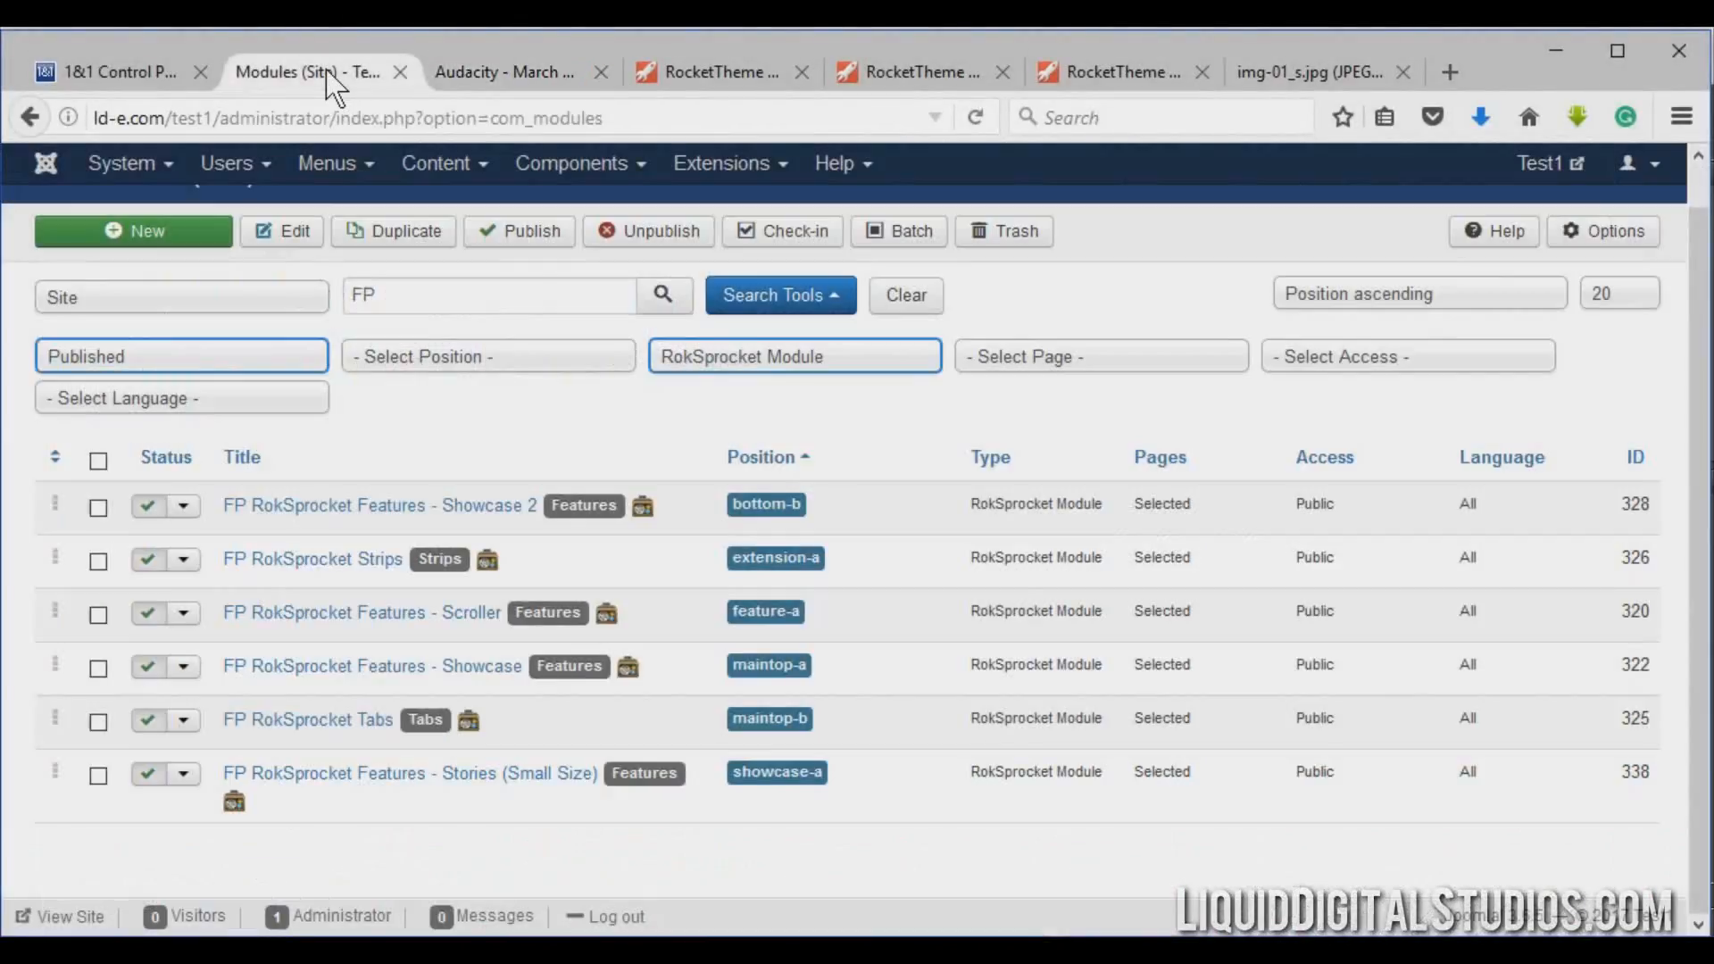
pyautogui.click(347, 783)
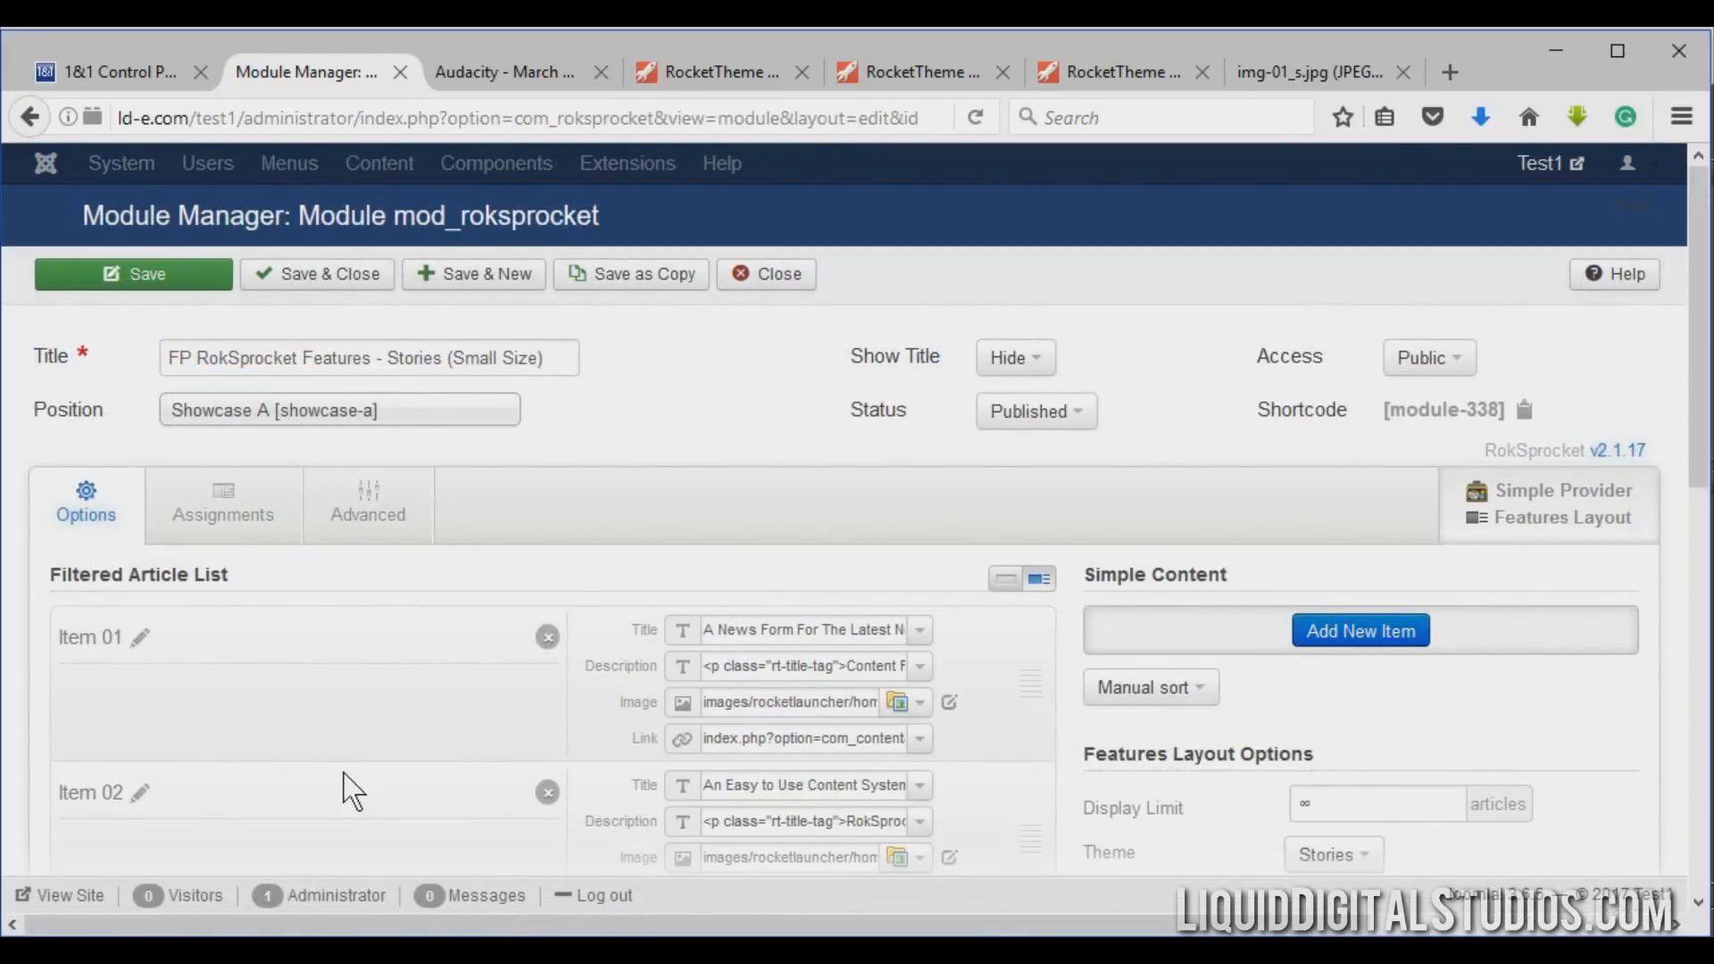
pyautogui.scroll(-6, 353, 790)
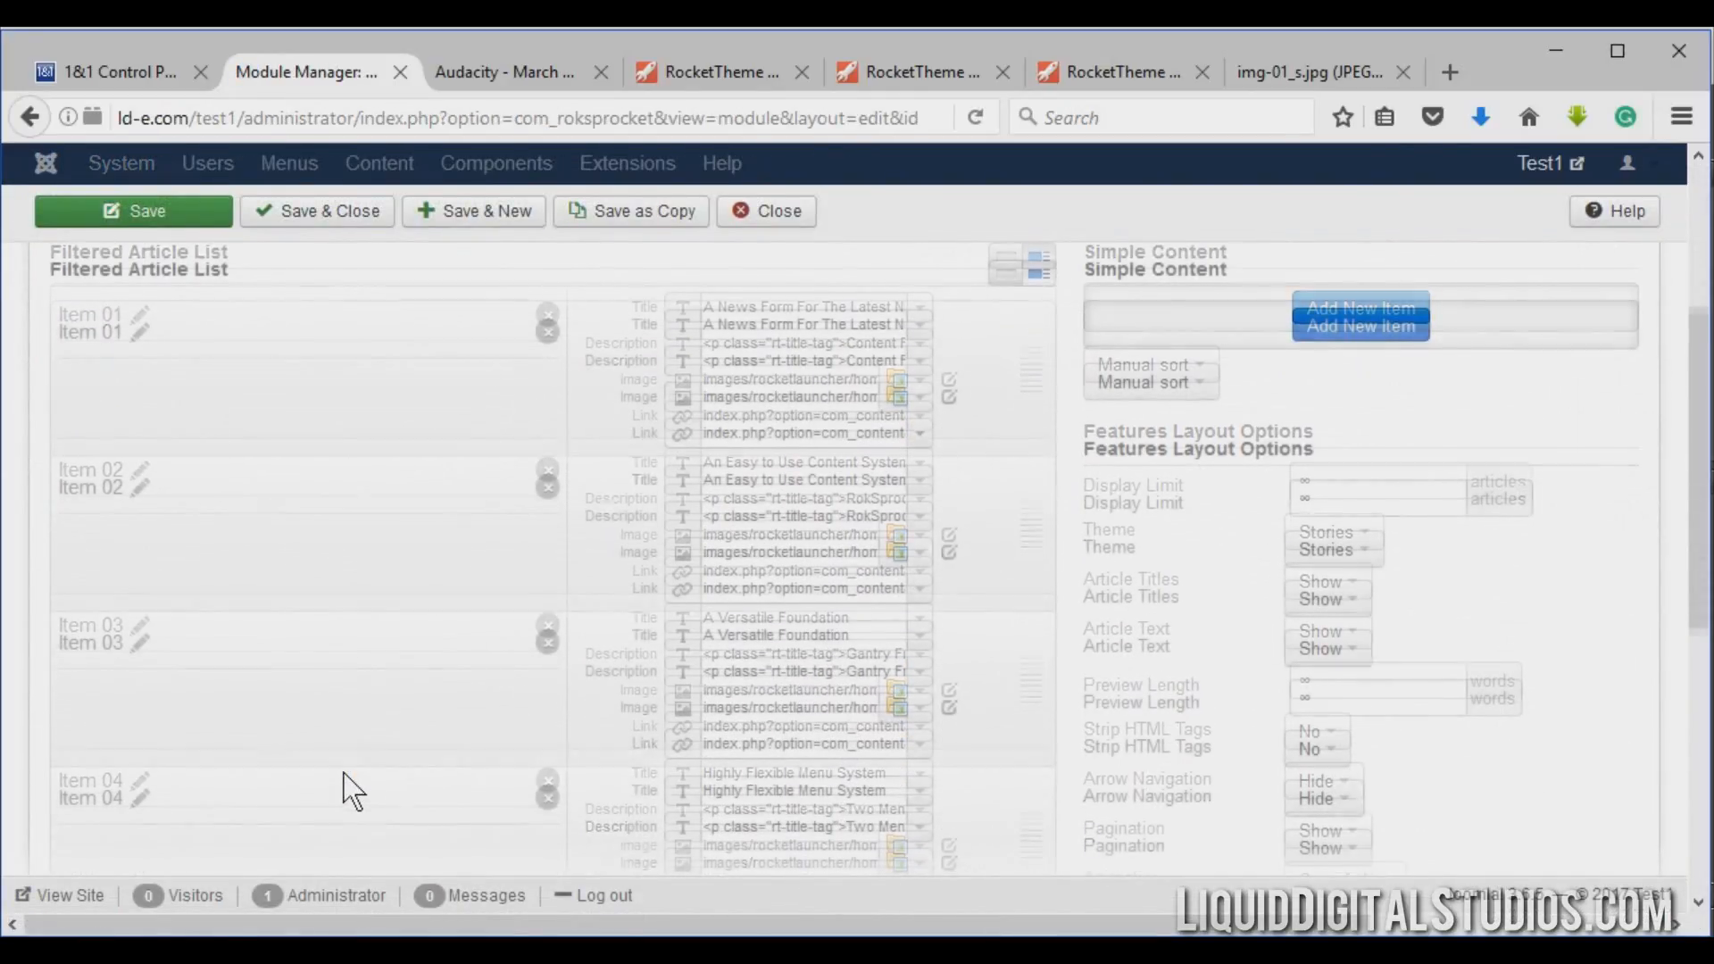
pyautogui.scroll(2, 348, 789)
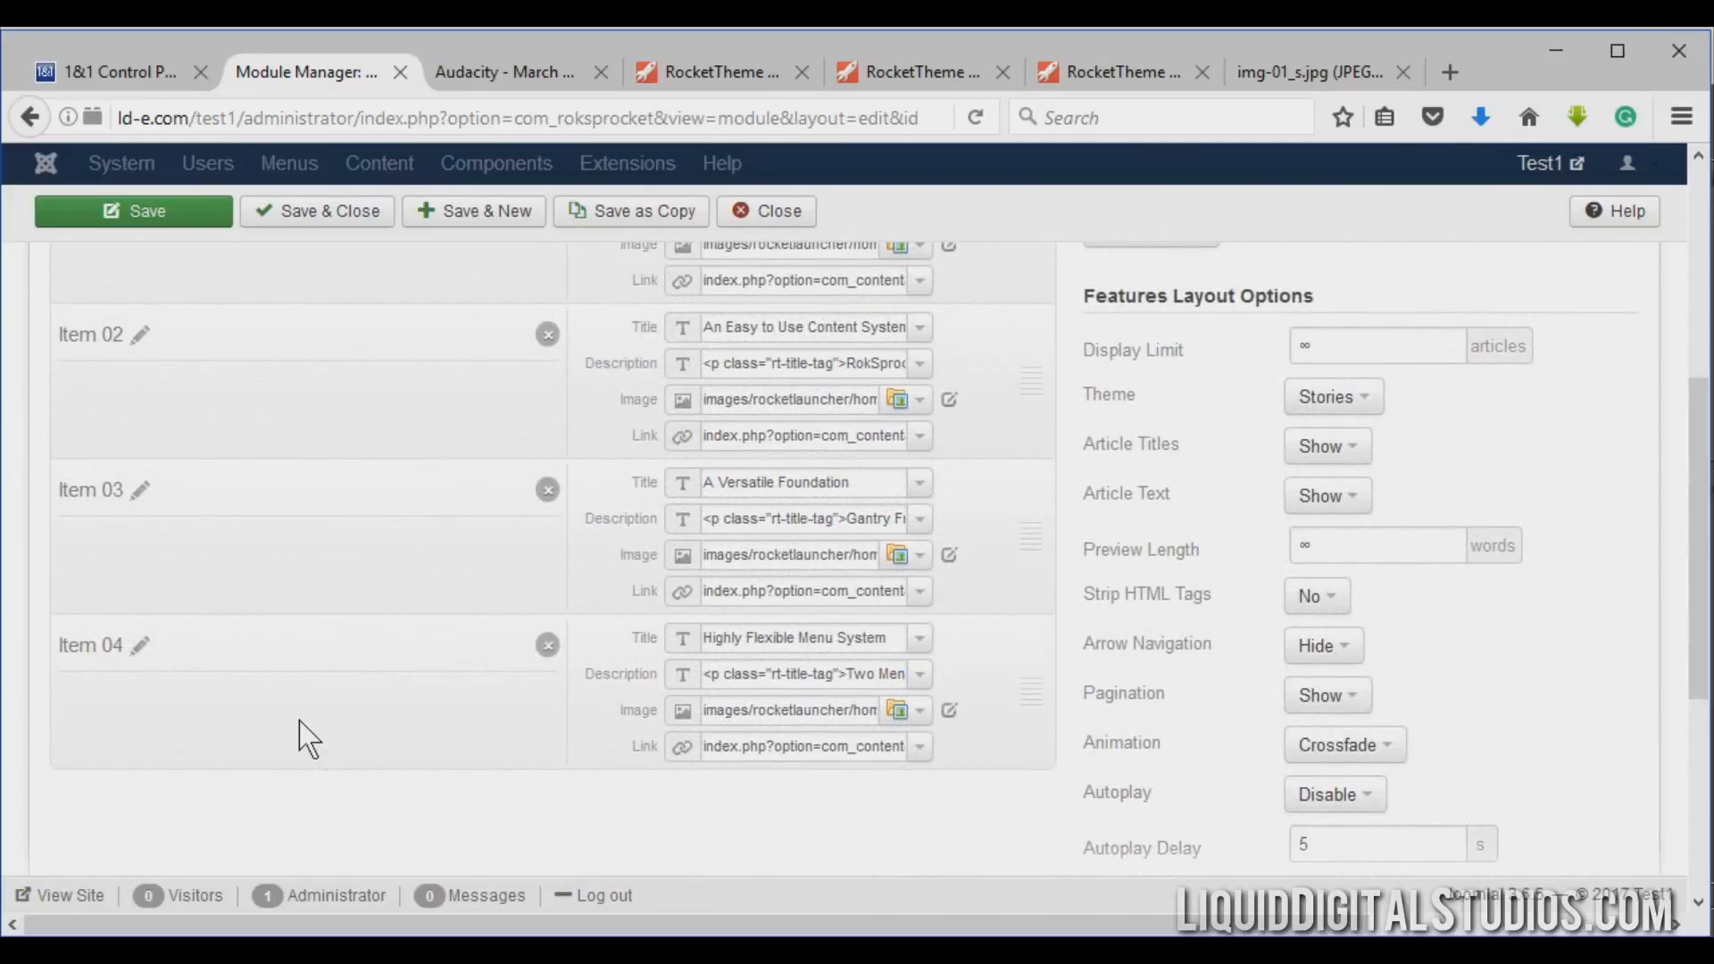
# Compare the first showcase item's title in the module with the headline on the live front page.
pyautogui.scroll(1, 308, 736)
pyautogui.scroll(3, 308, 739)
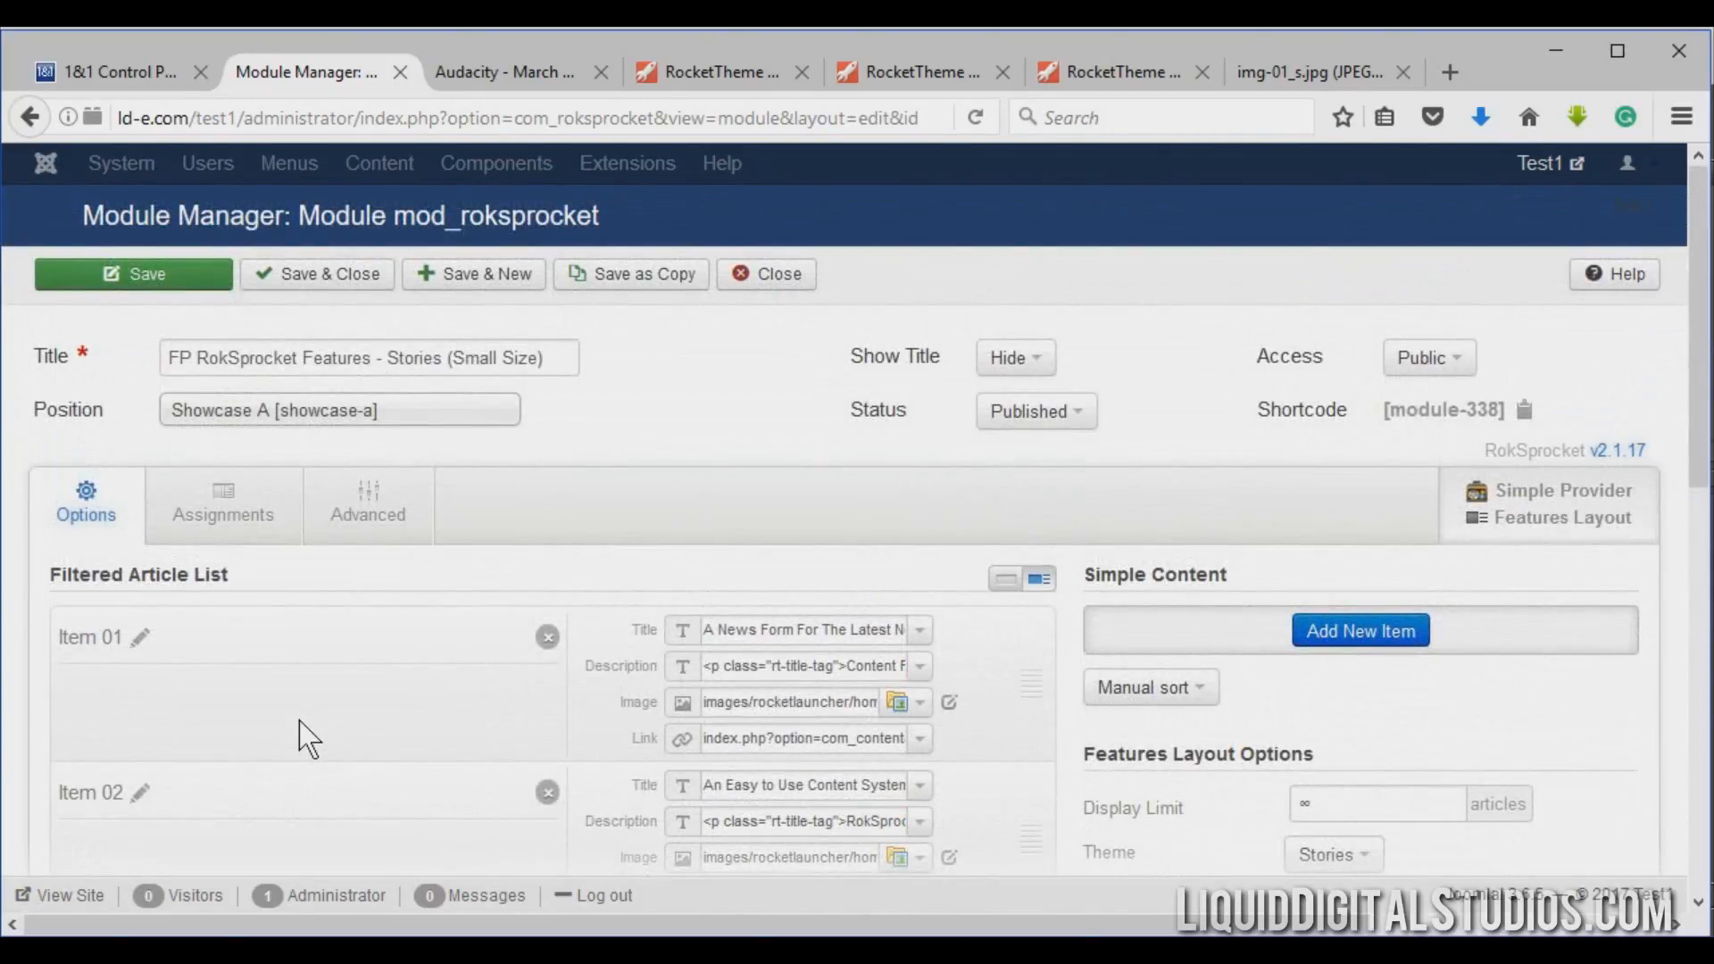
pyautogui.click(533, 87)
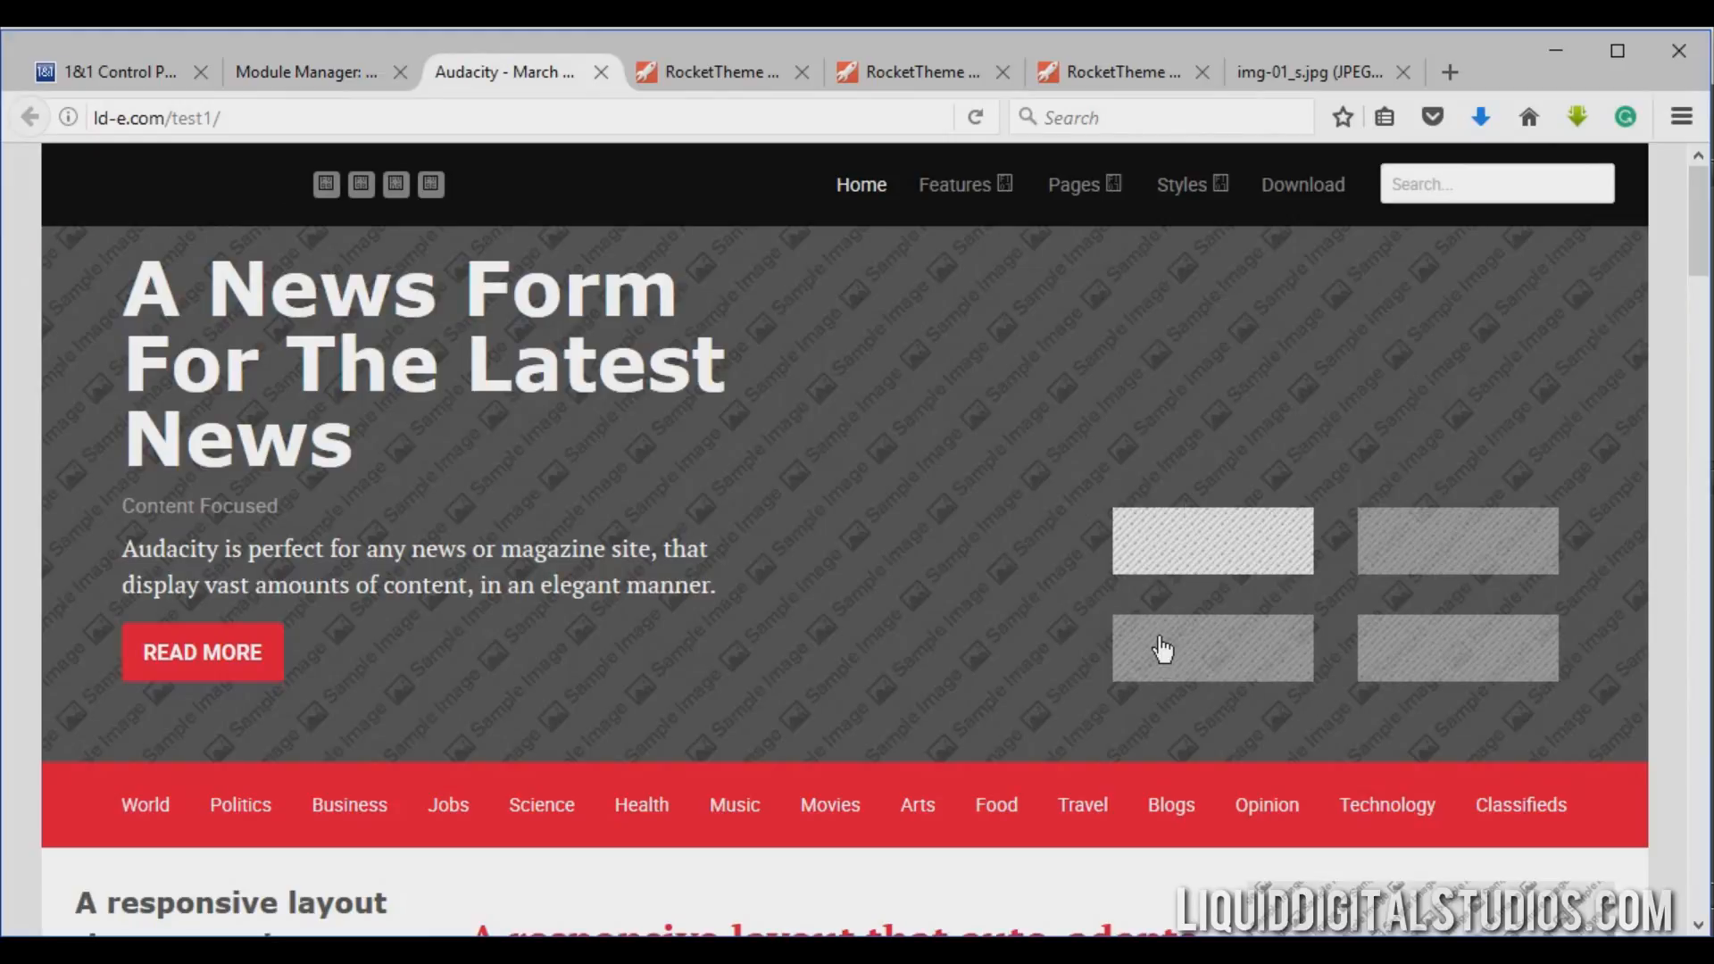
pyautogui.click(357, 76)
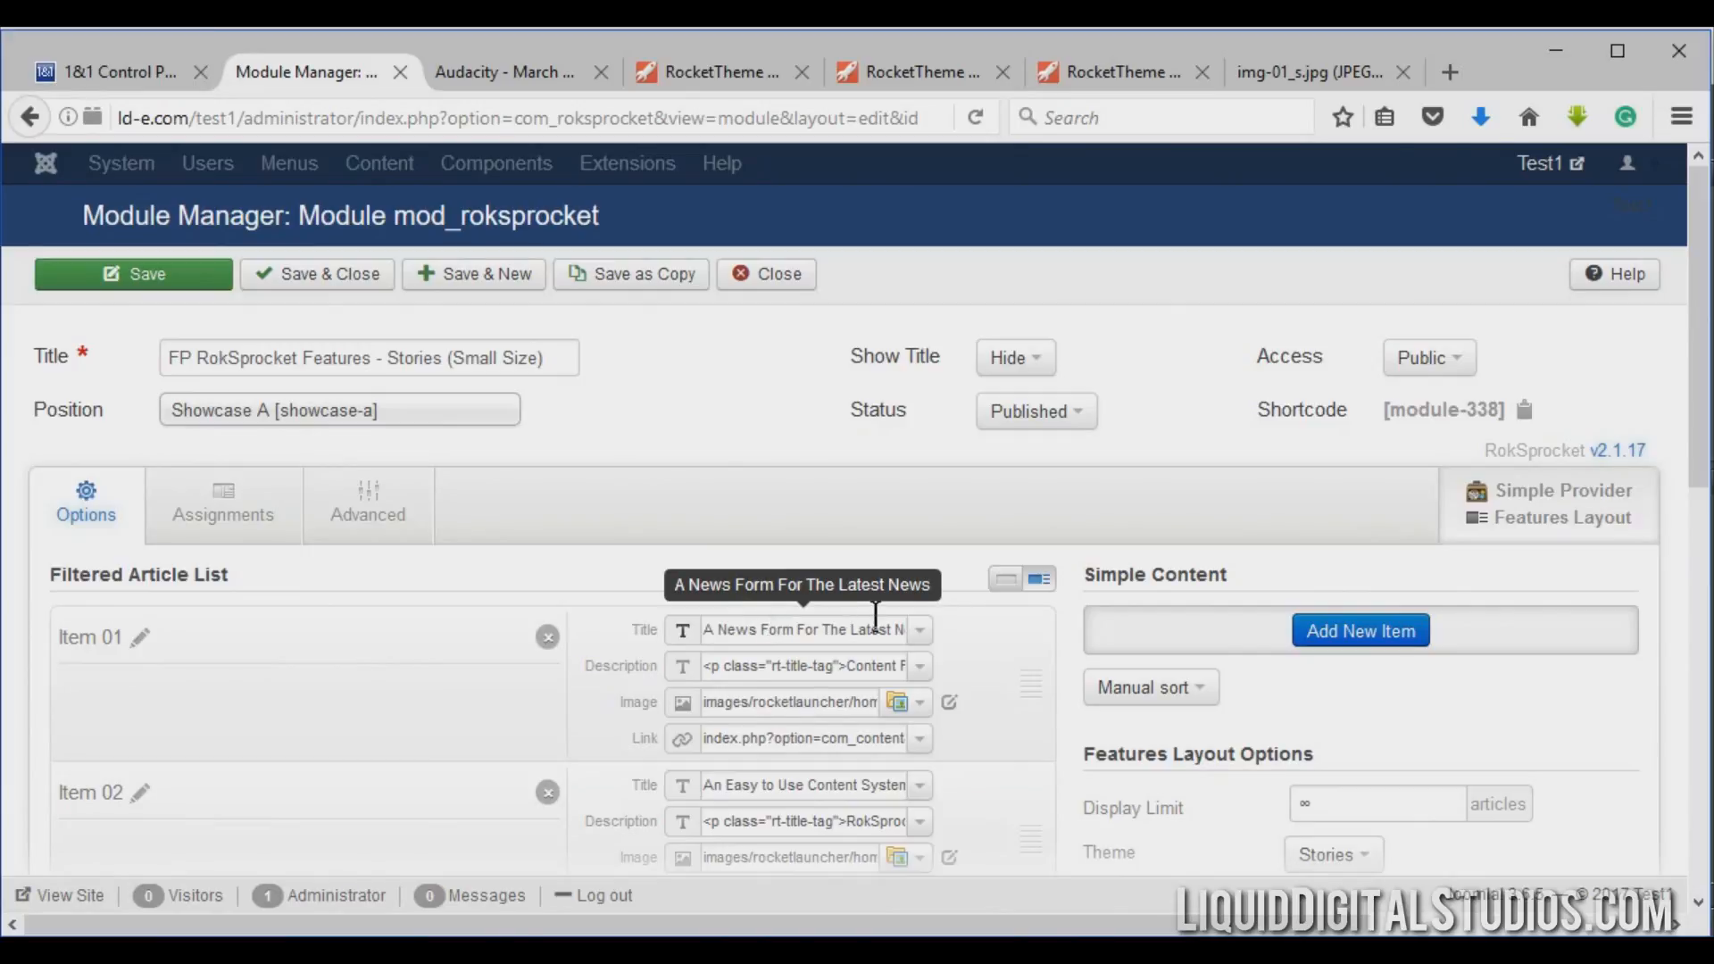
pyautogui.click(523, 65)
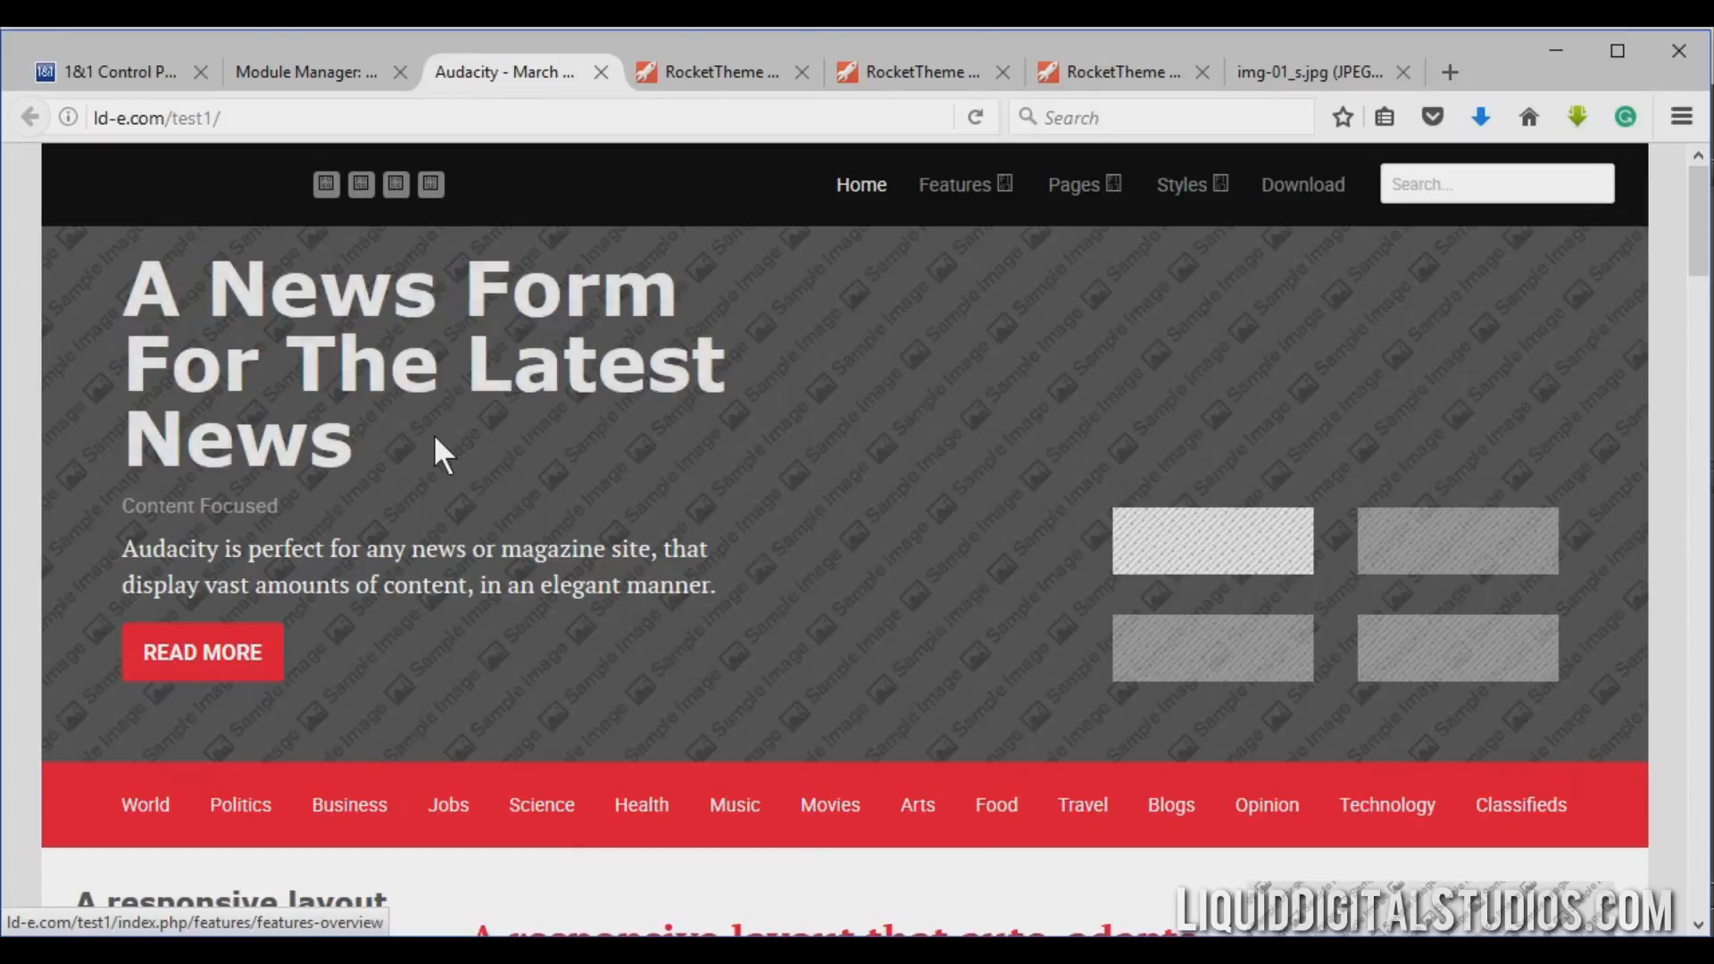
pyautogui.click(262, 71)
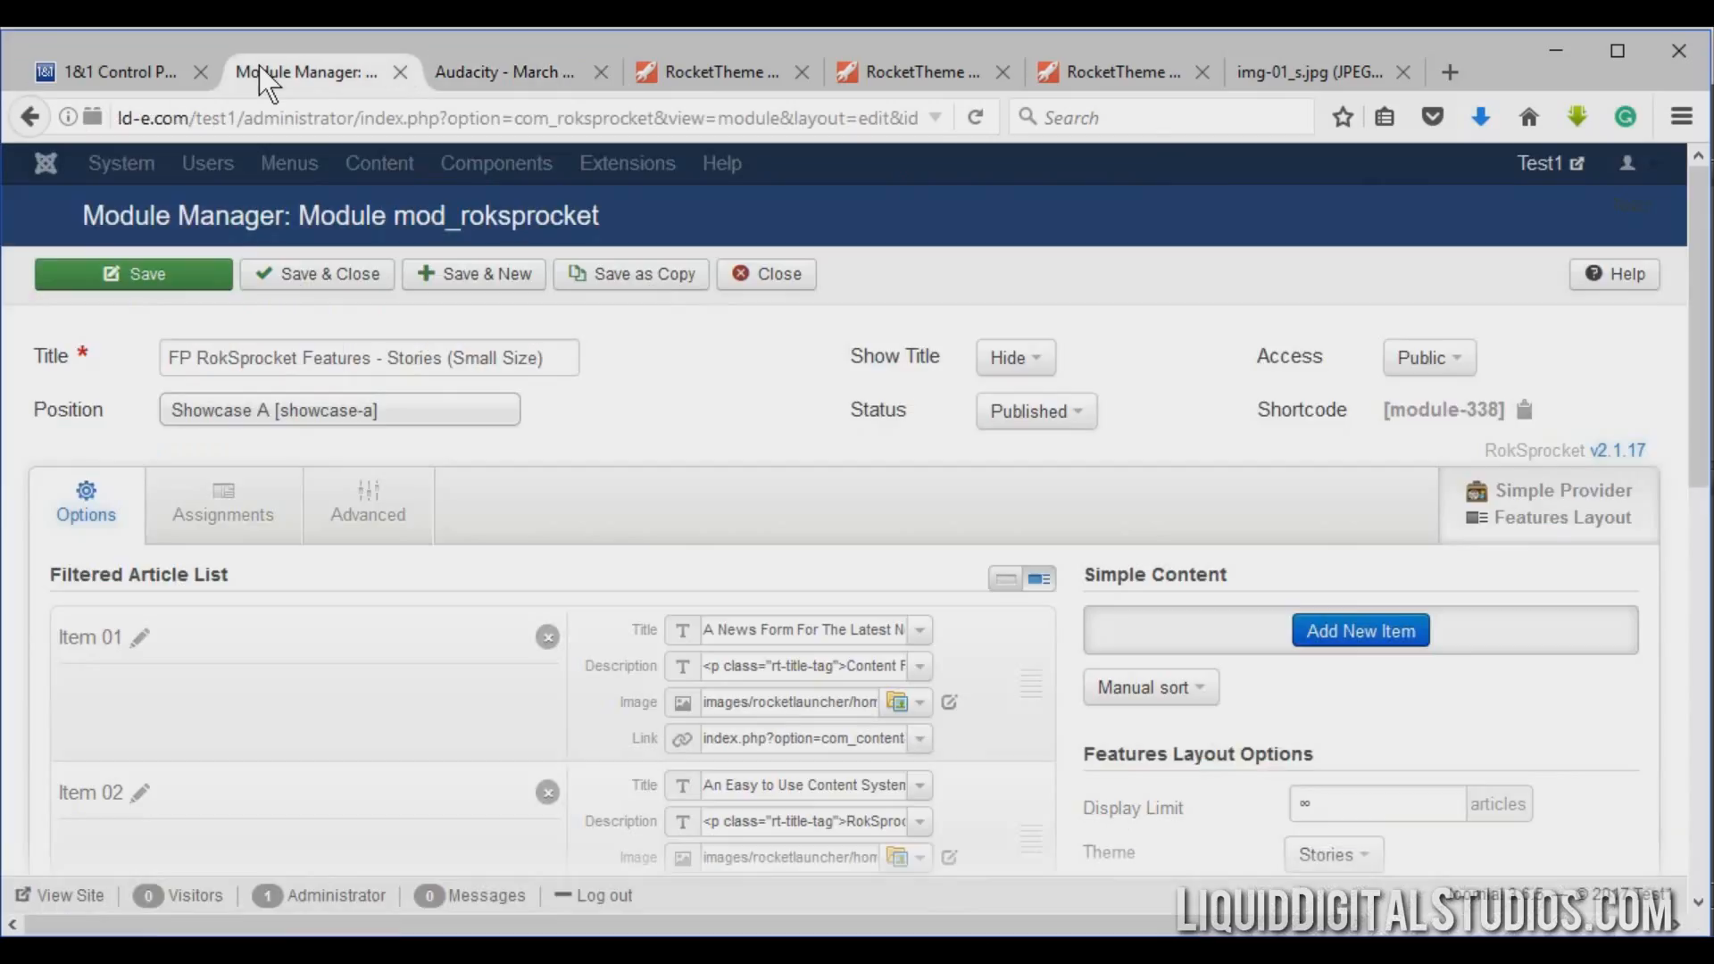
# Change Item 01's title to "Welcome to my awesome new site." and save the module.
pyautogui.click(775, 625)
pyautogui.moveTo(830, 541); pyautogui.dragTo(520, 522)
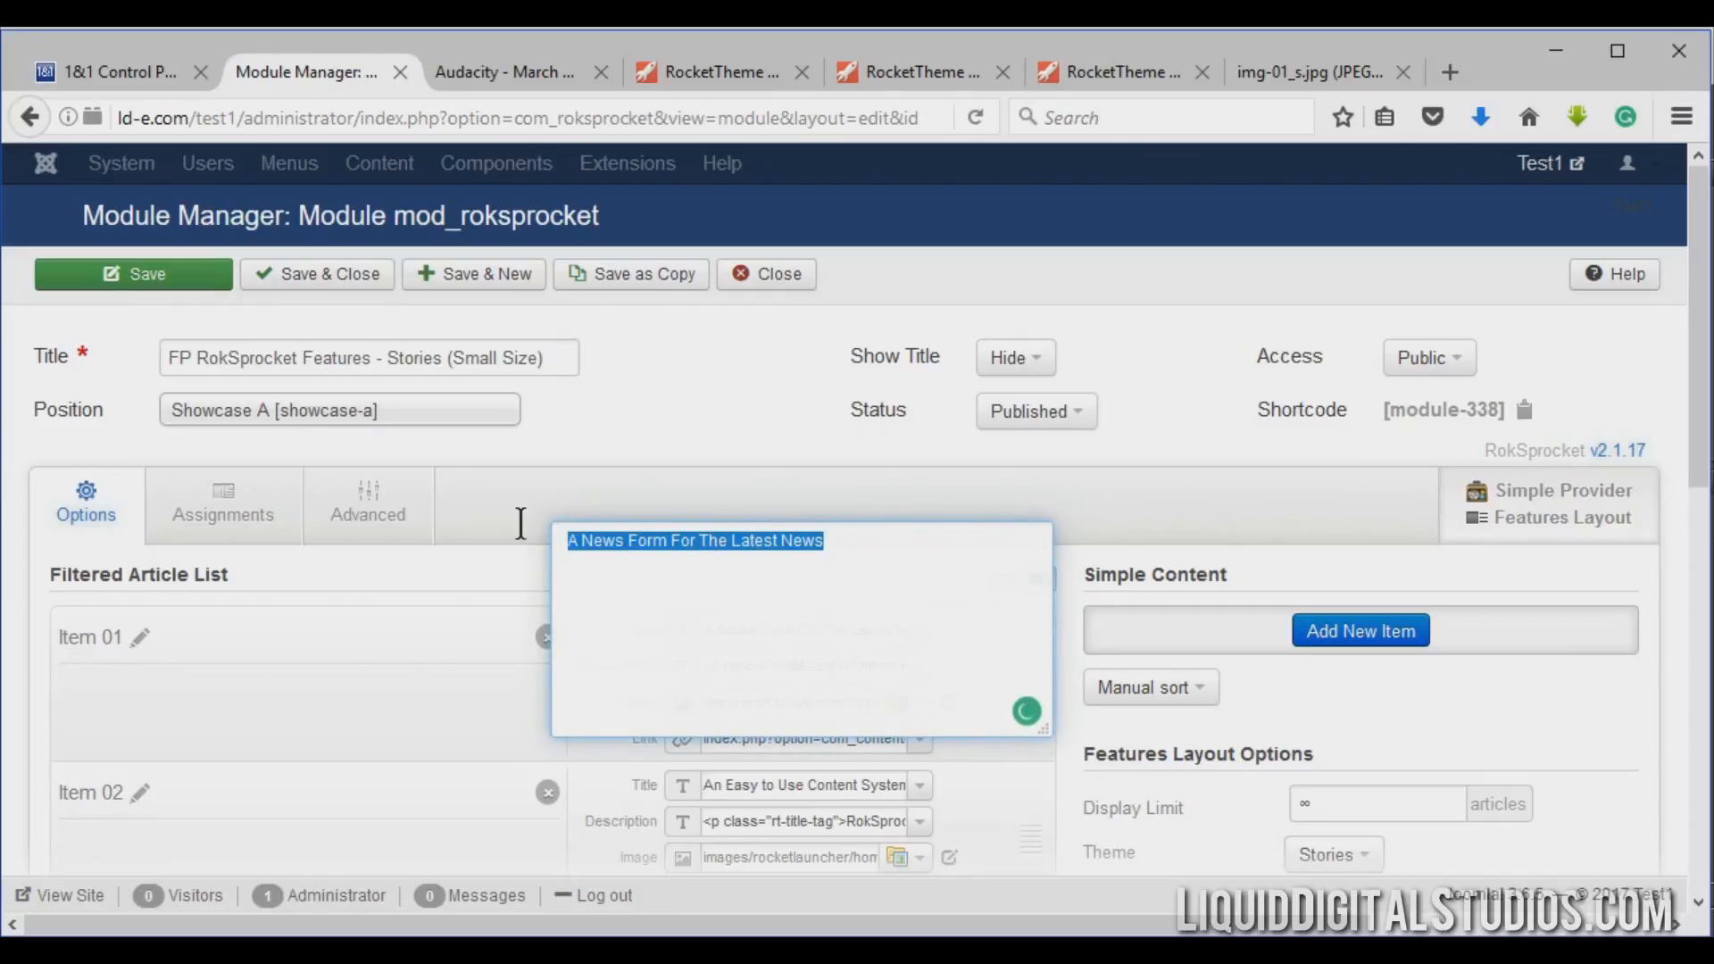
pyautogui.write('Welcome t')
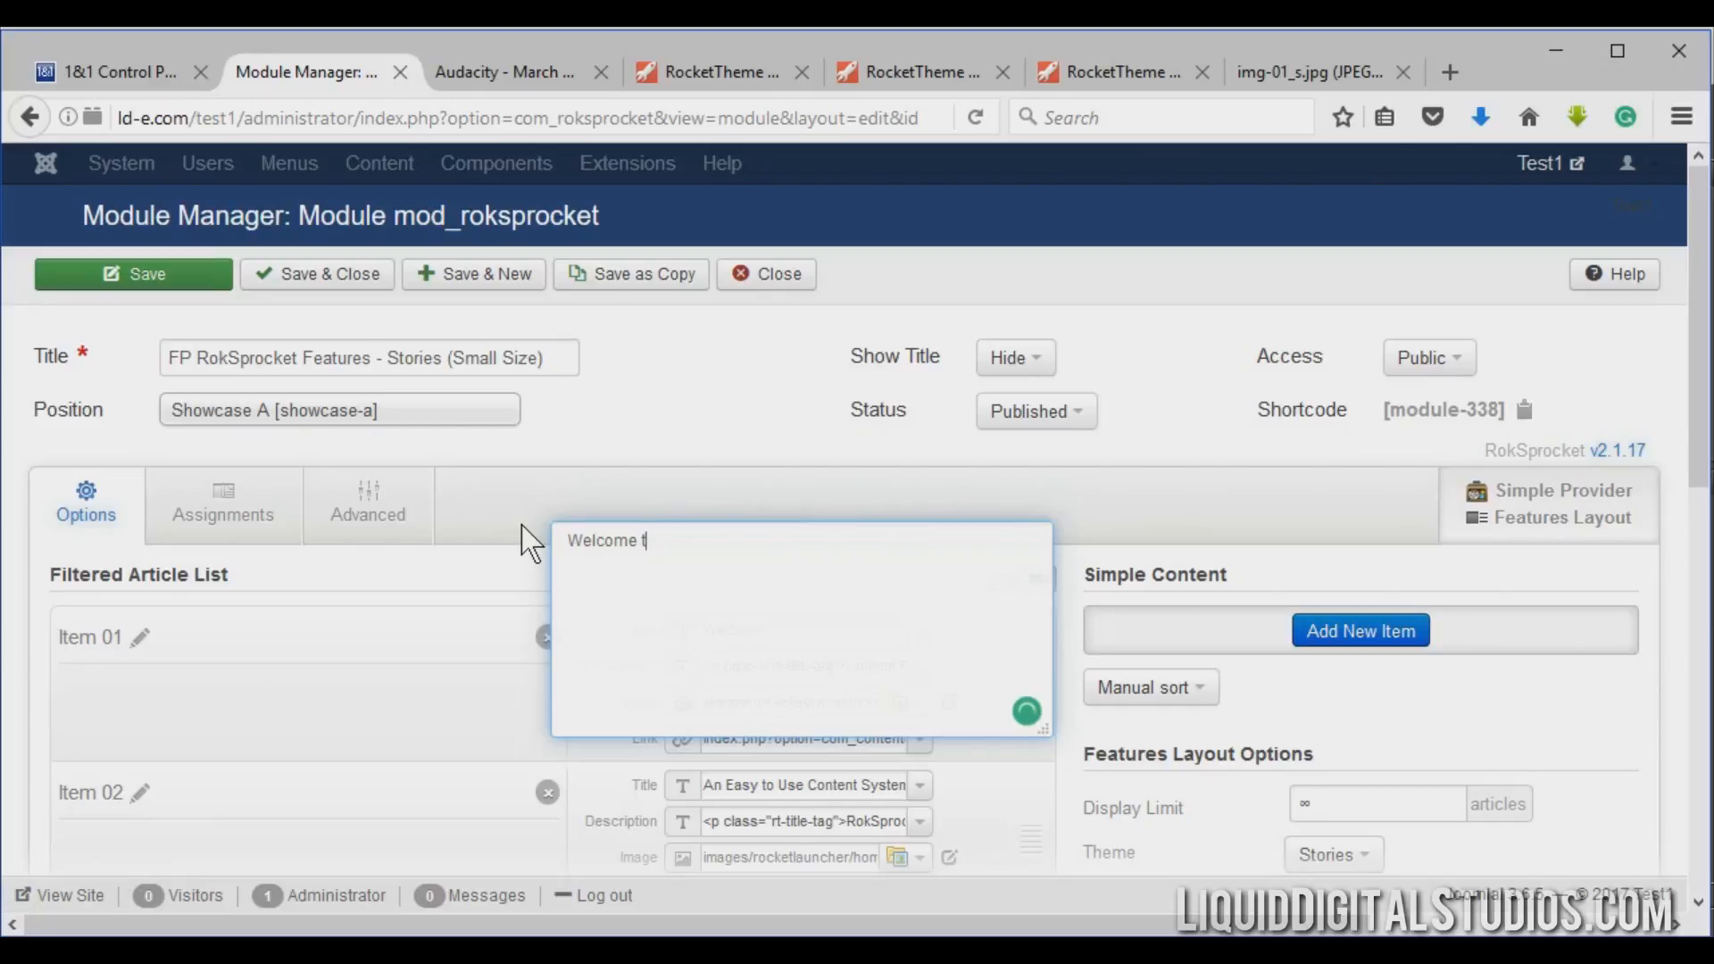
pyautogui.write('o my awesome new site.')
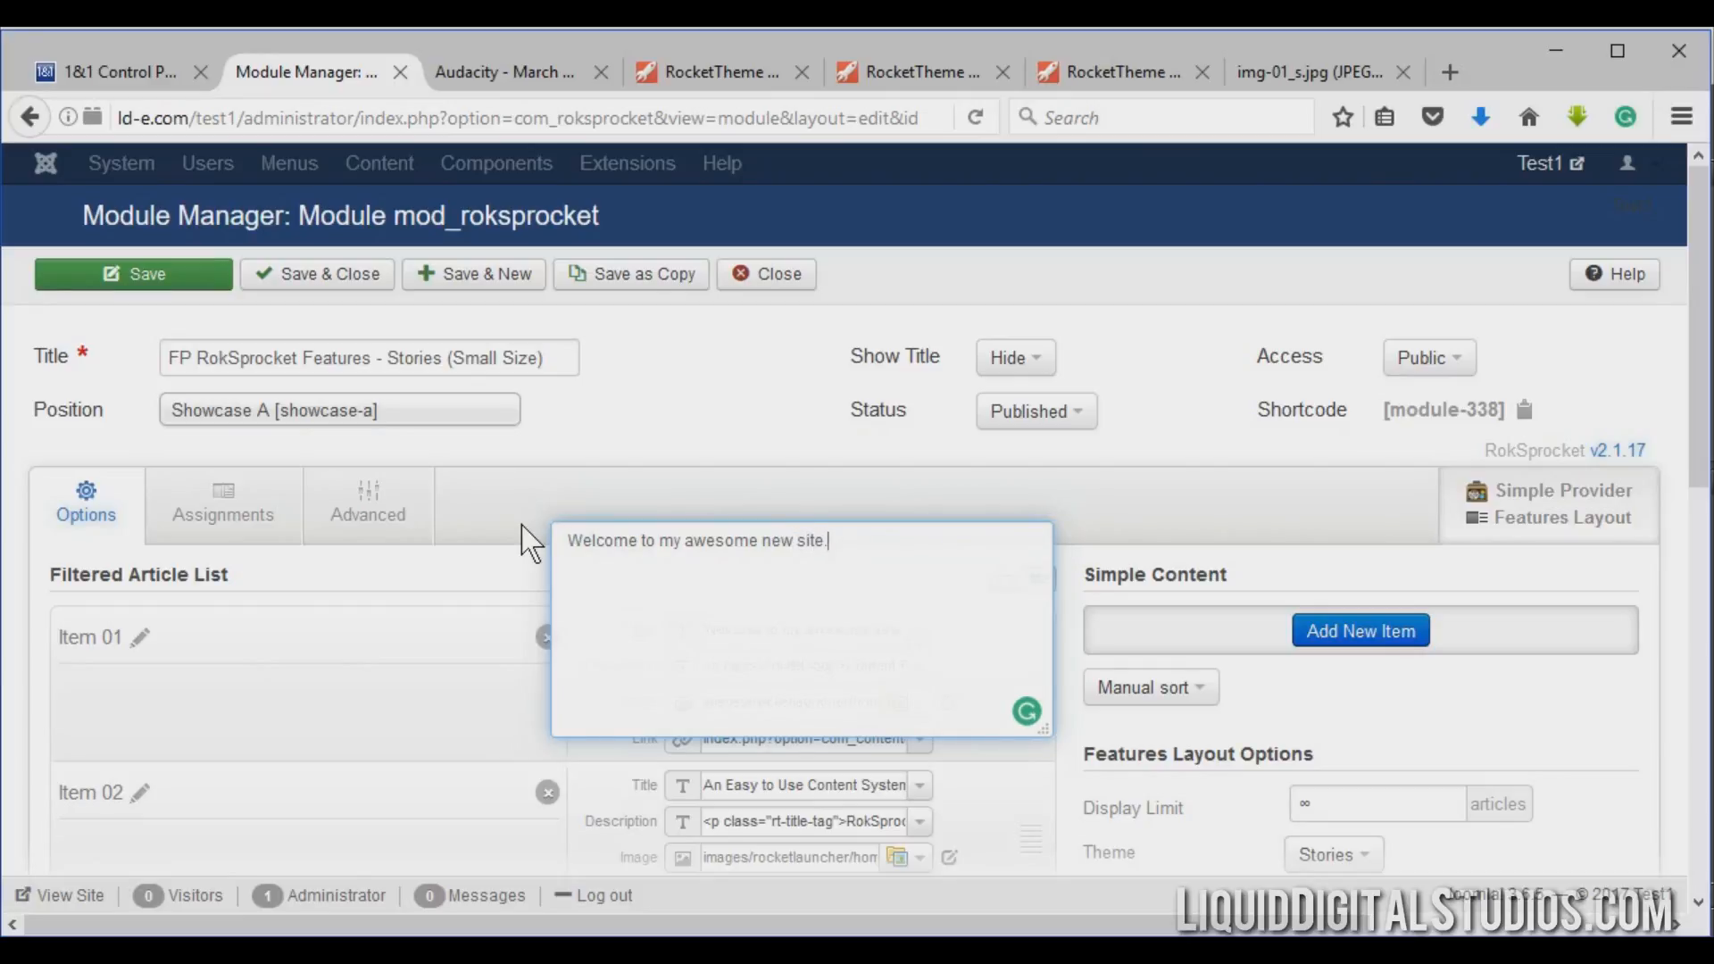
pyautogui.click(600, 425)
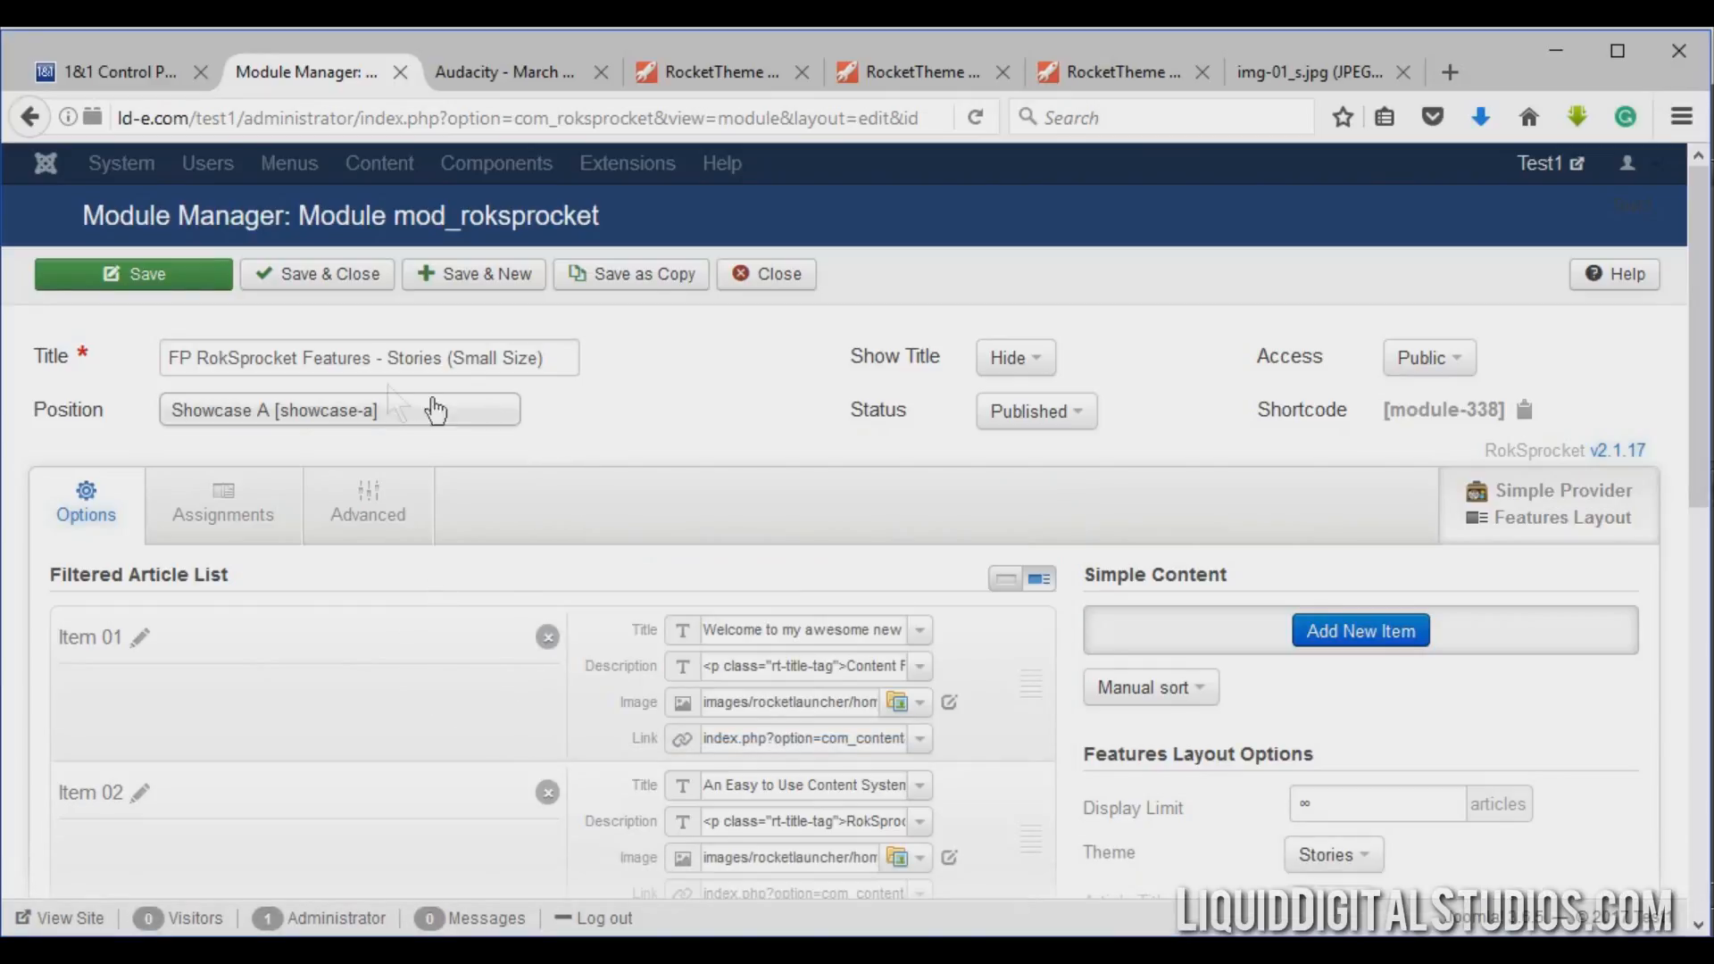
pyautogui.click(180, 284)
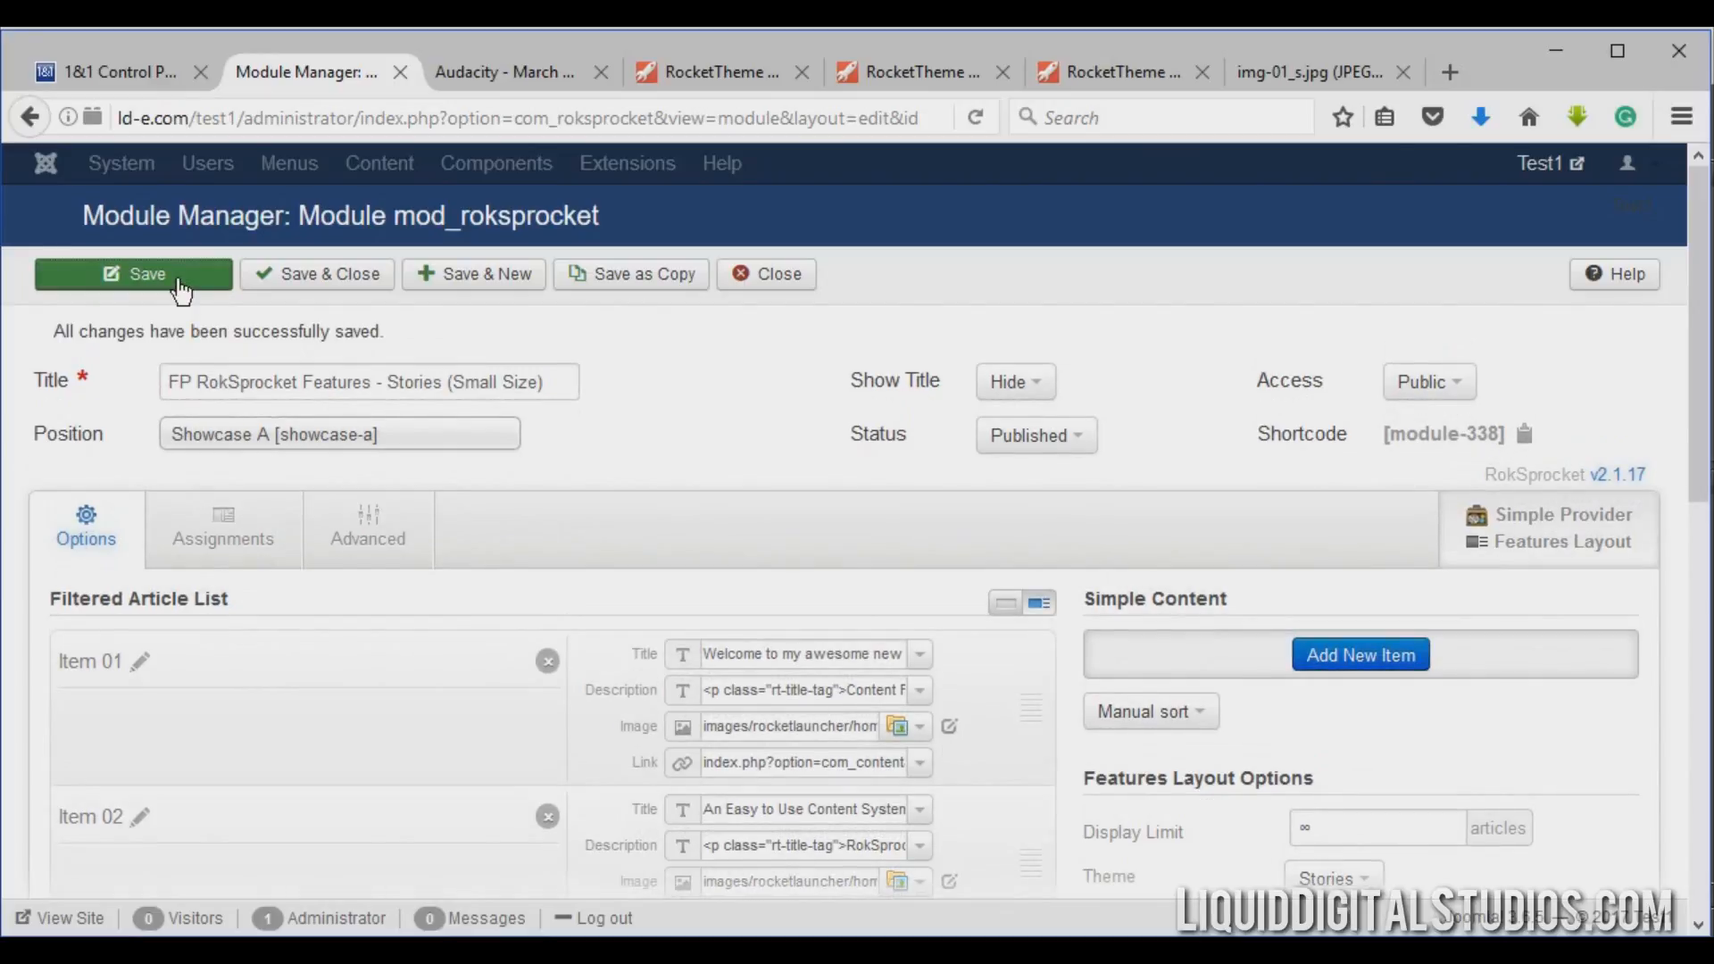
# Reload the live front page to check the new headline, then return to the module editor.
pyautogui.click(490, 72)
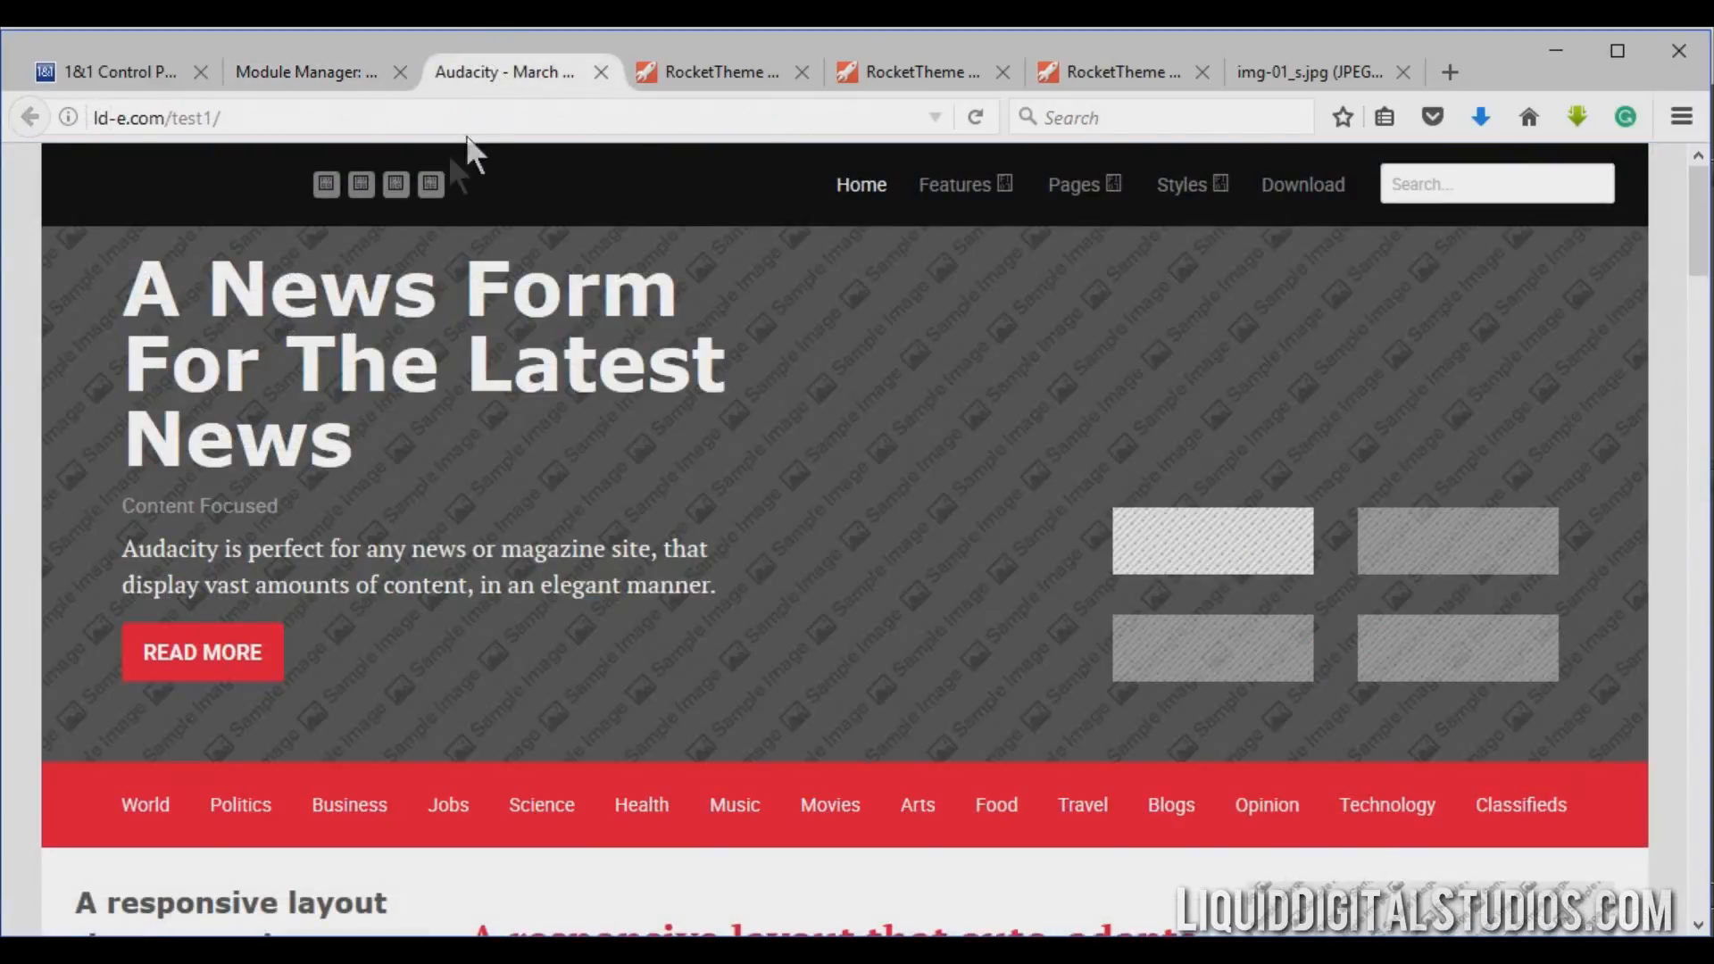
pyautogui.click(975, 117)
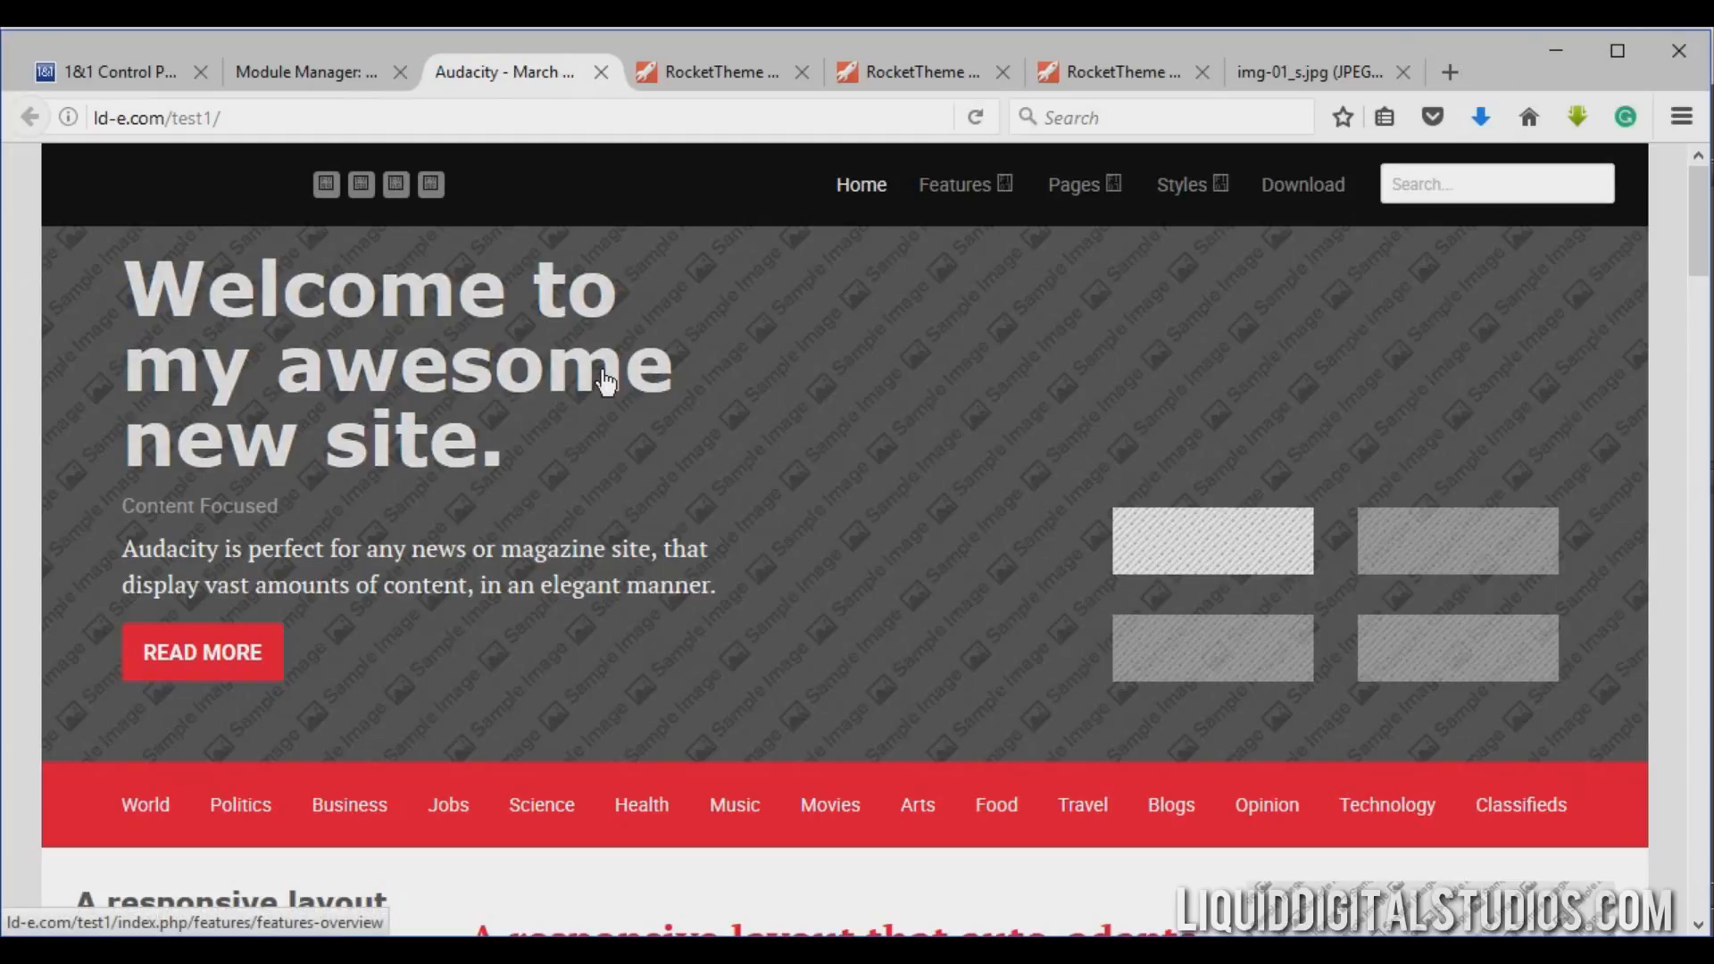
pyautogui.click(291, 77)
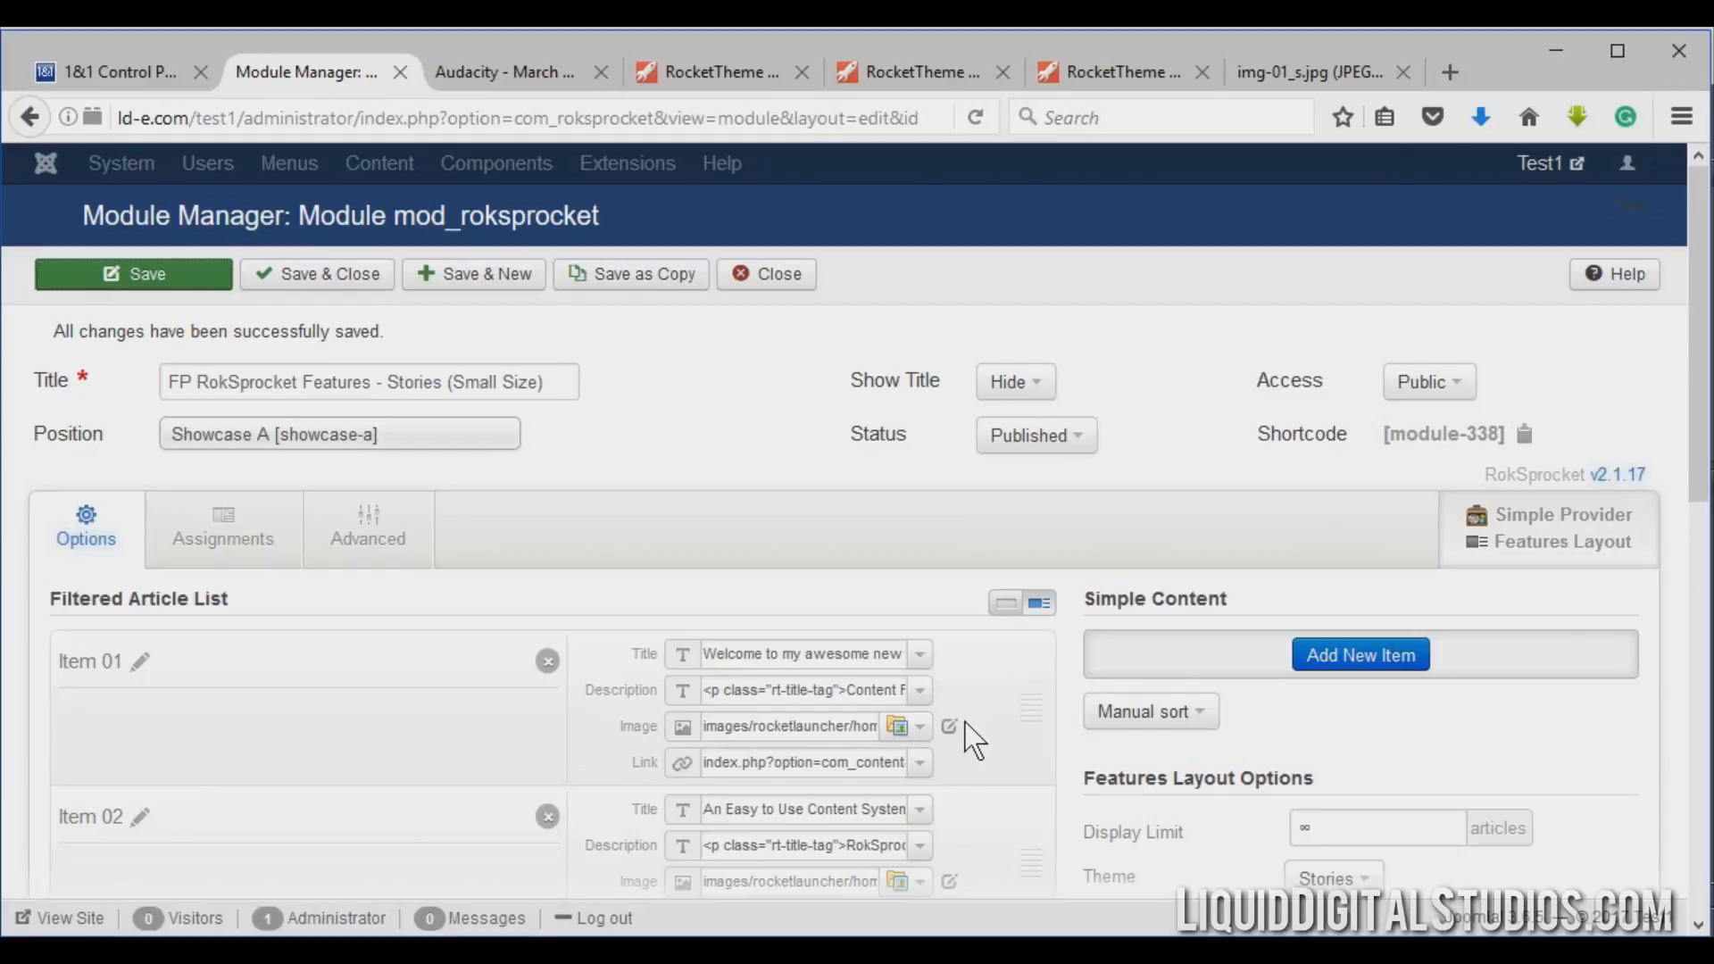
# Open the image picker for Item 01 and browse to the rocketlauncher/home/fp-roksprocket-stories-showcase folder.
pyautogui.moveTo(836, 726)
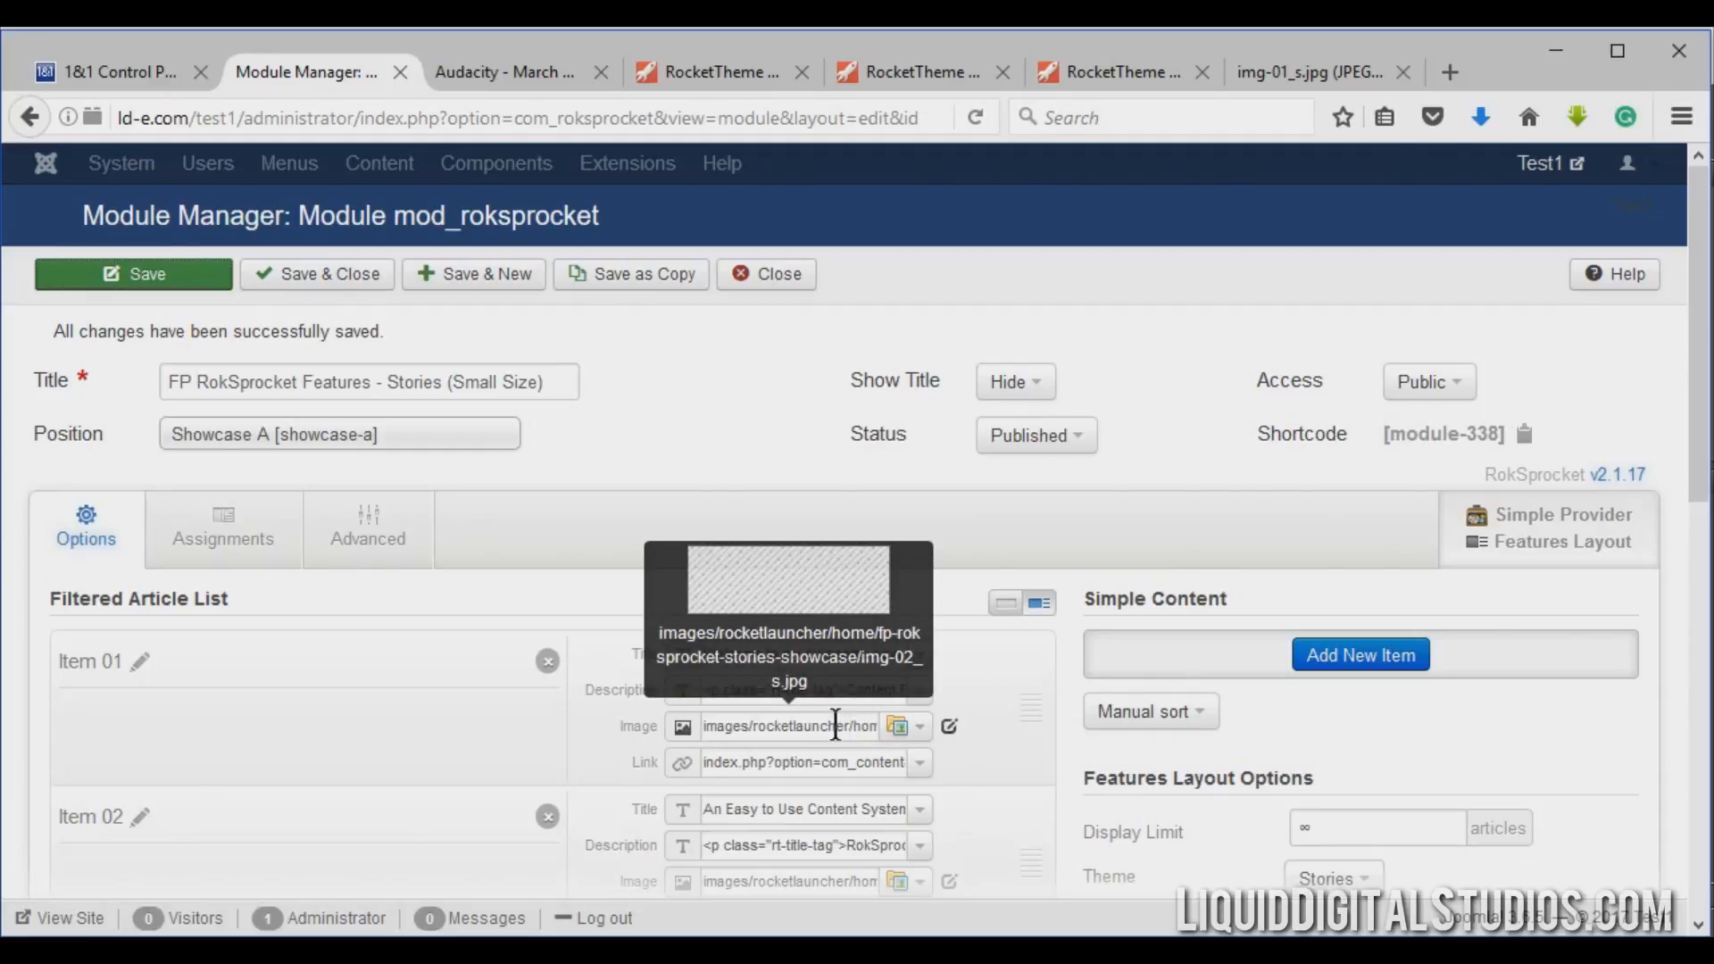
pyautogui.click(950, 727)
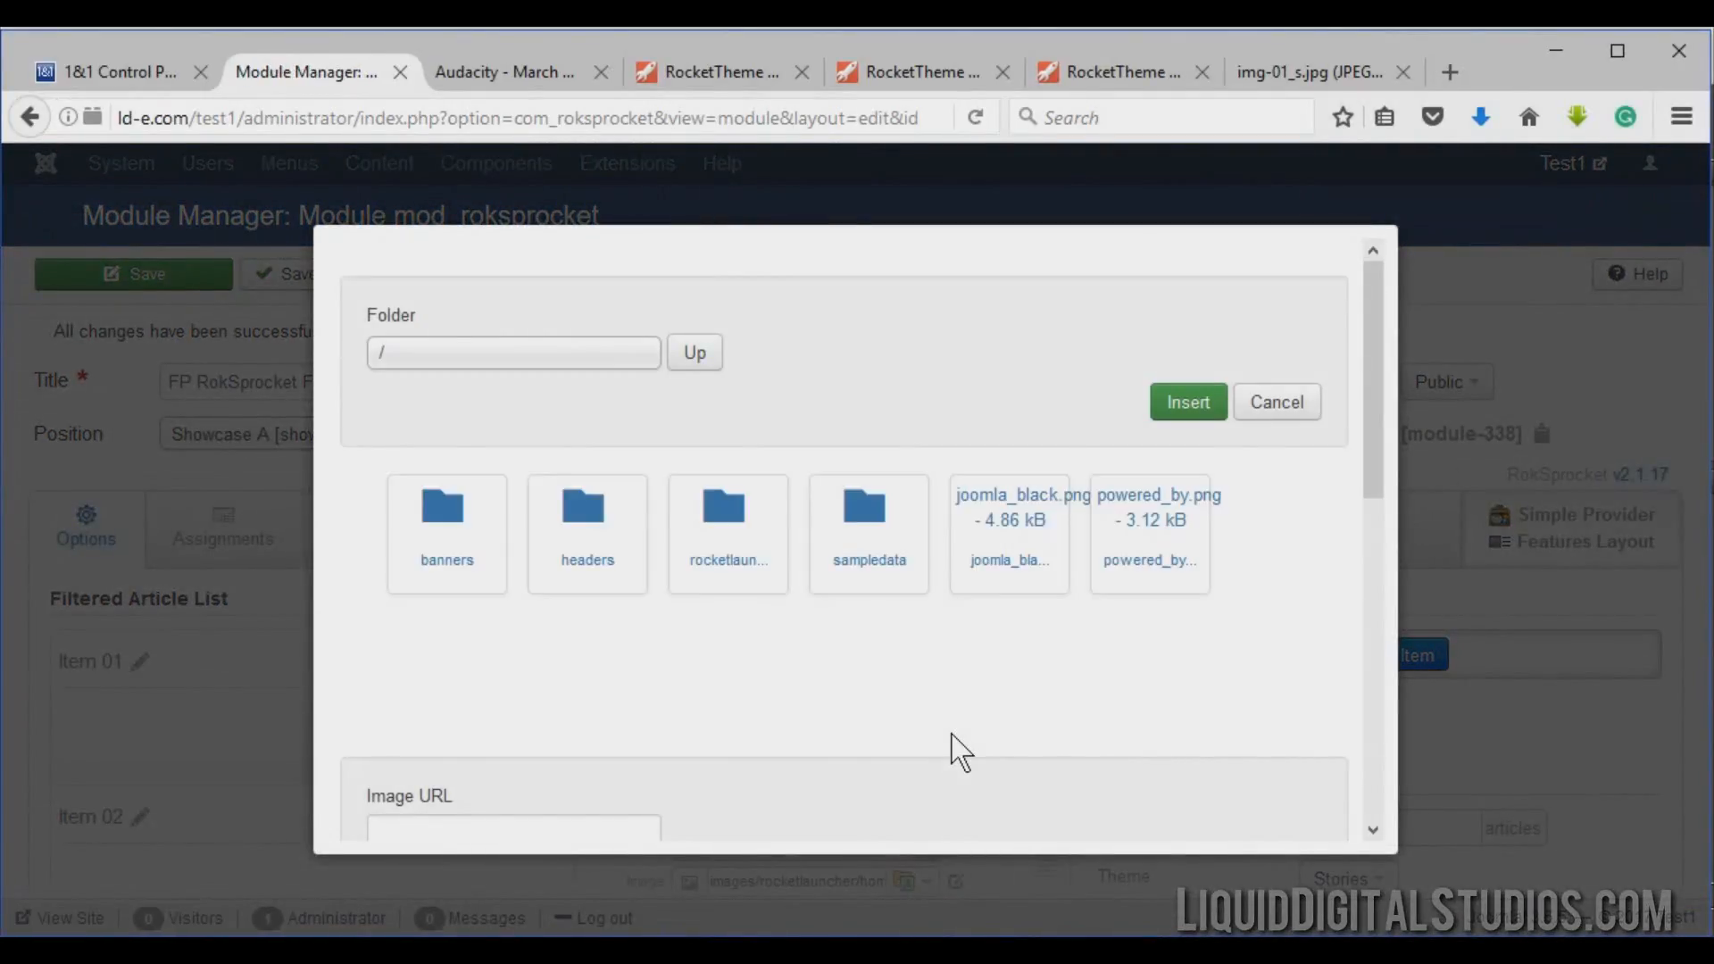
pyautogui.click(717, 509)
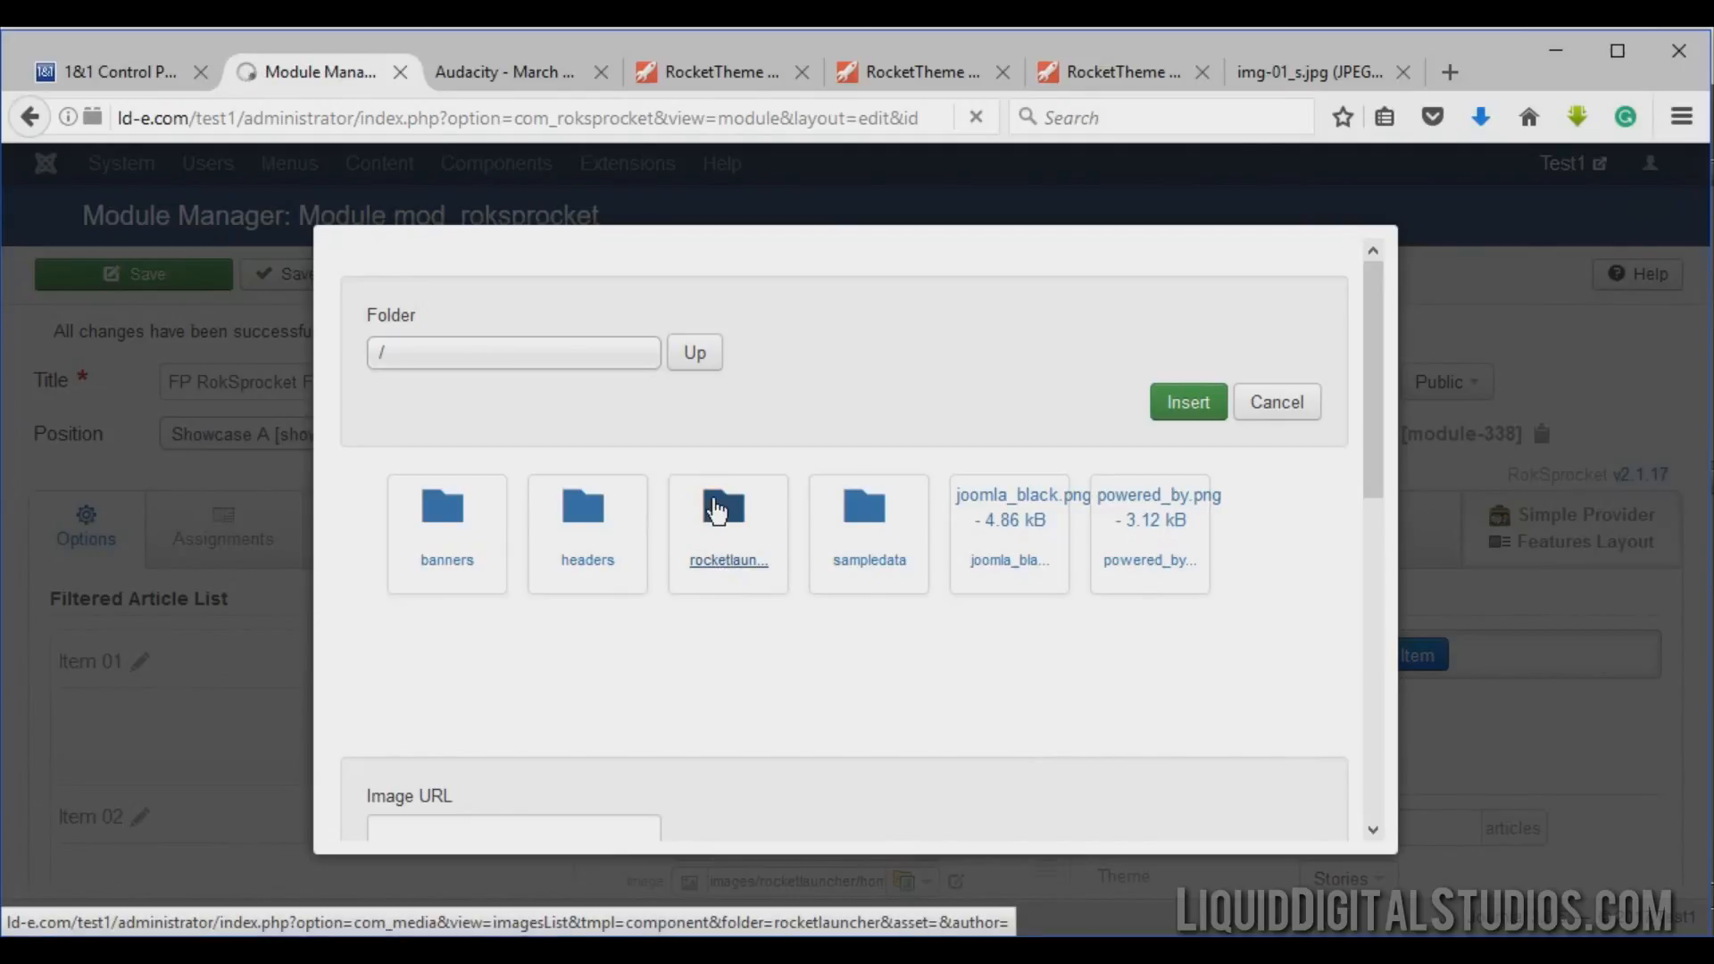
pyautogui.click(592, 530)
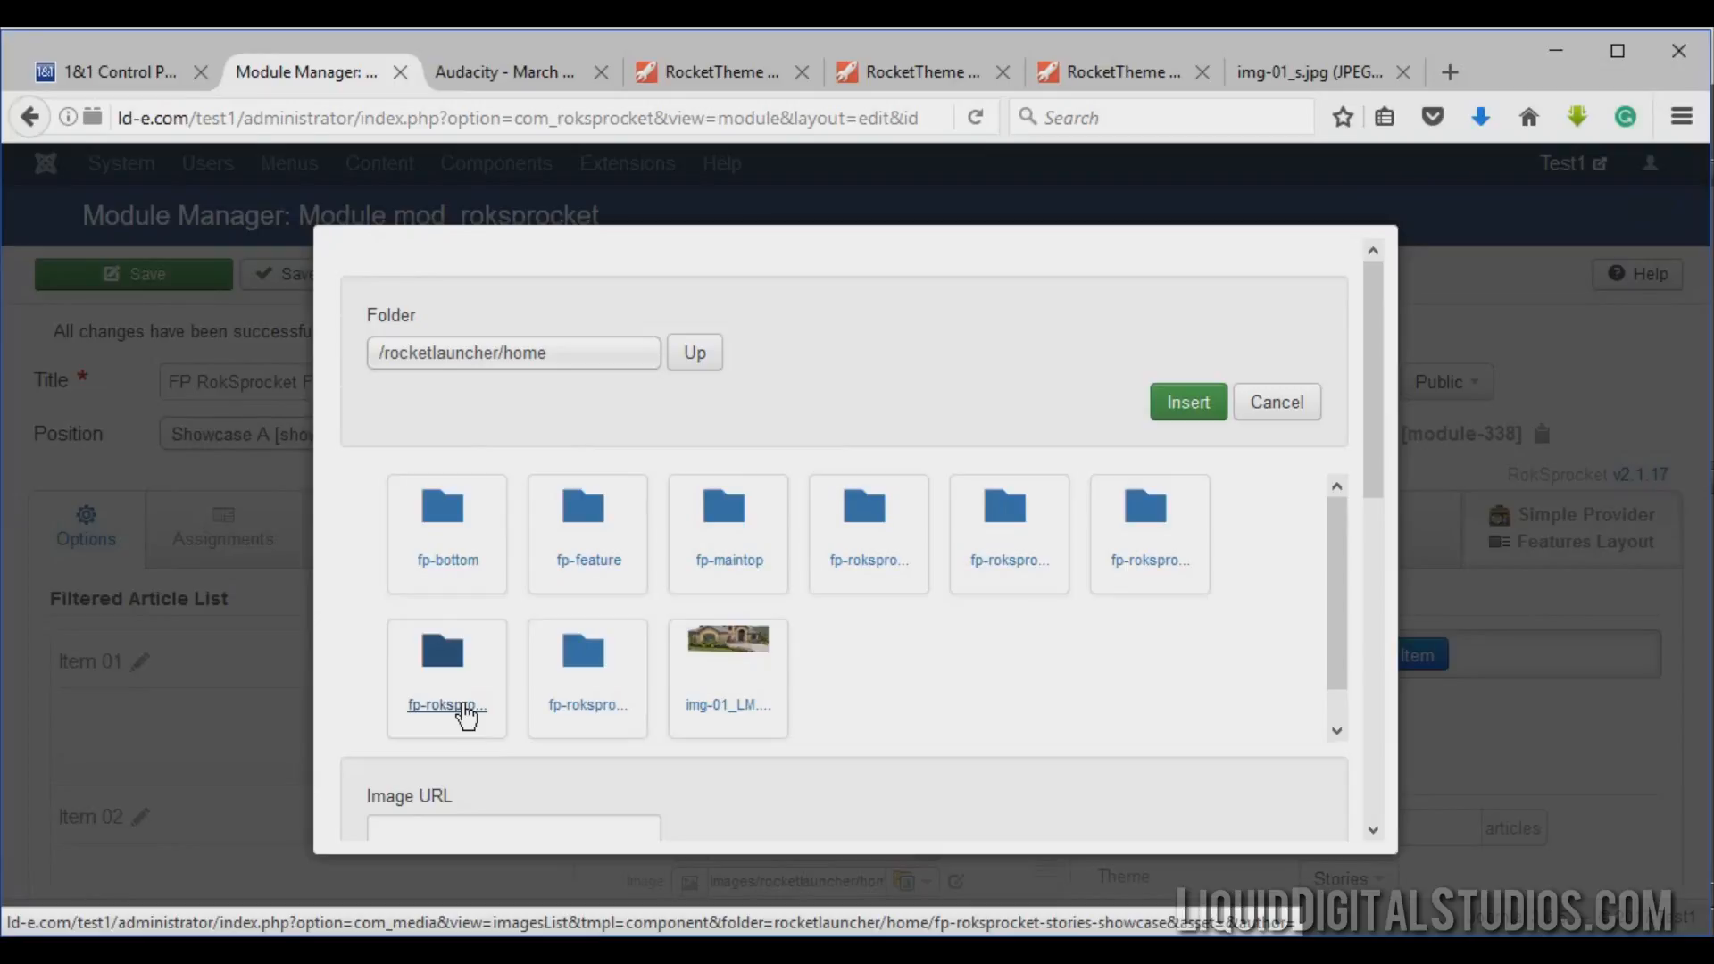
pyautogui.click(467, 665)
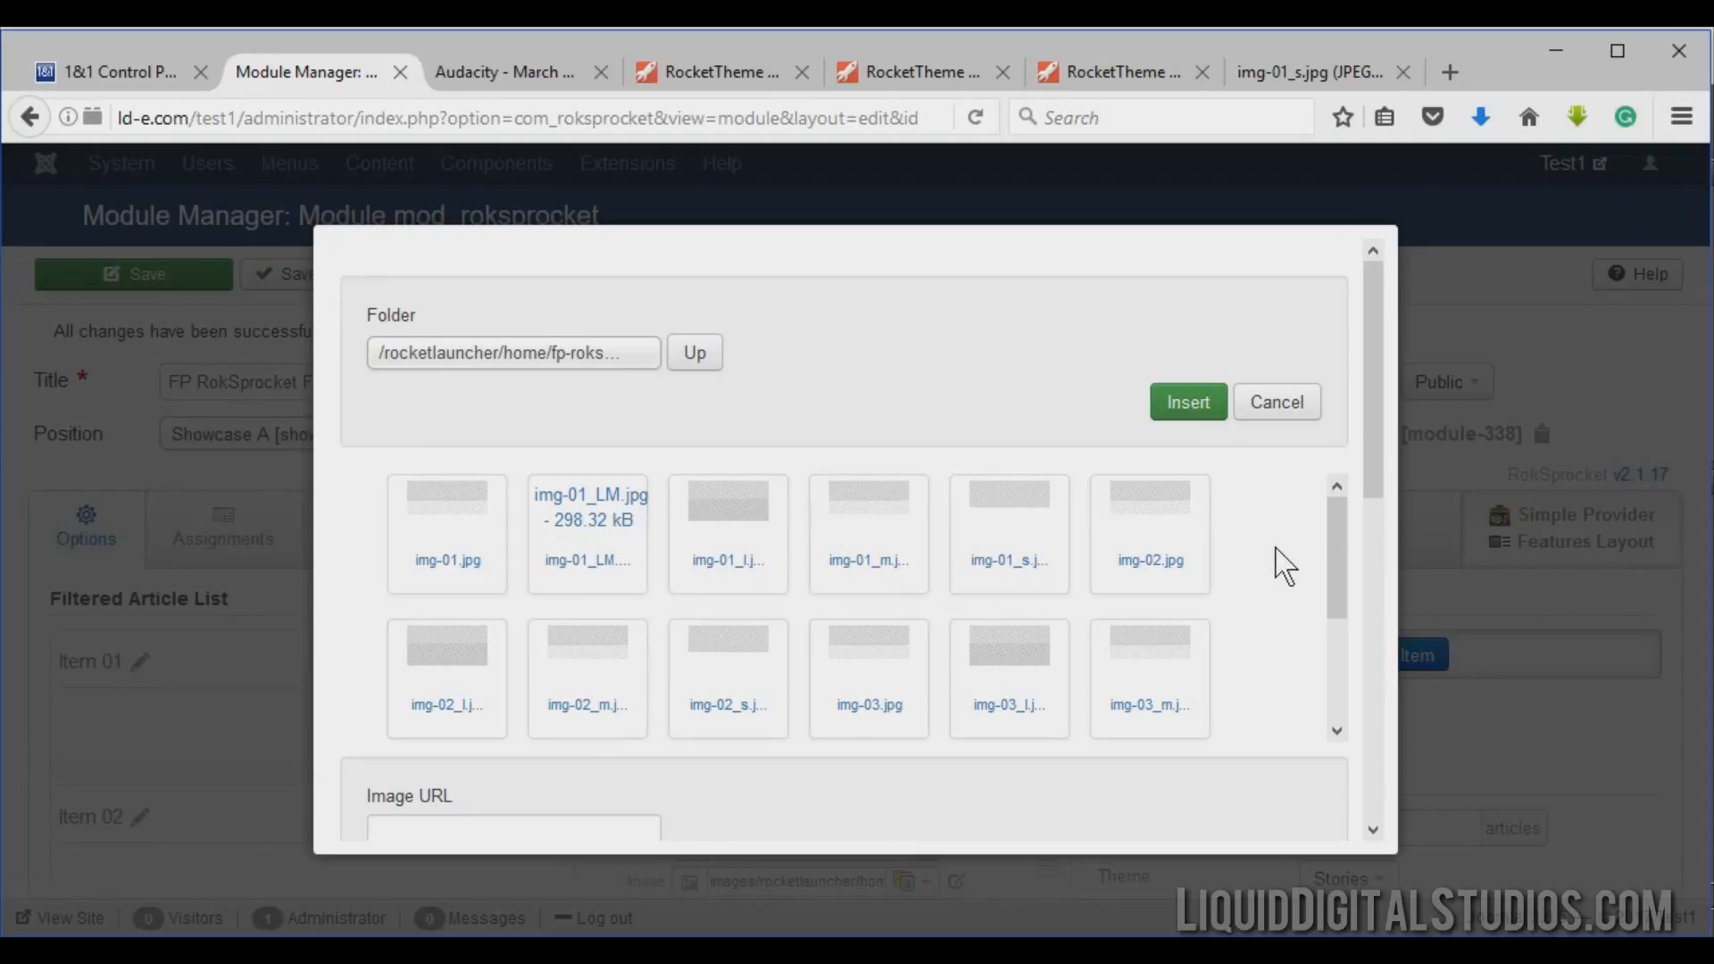
pyautogui.scroll(-3, 1284, 565)
pyautogui.scroll(4, 1284, 565)
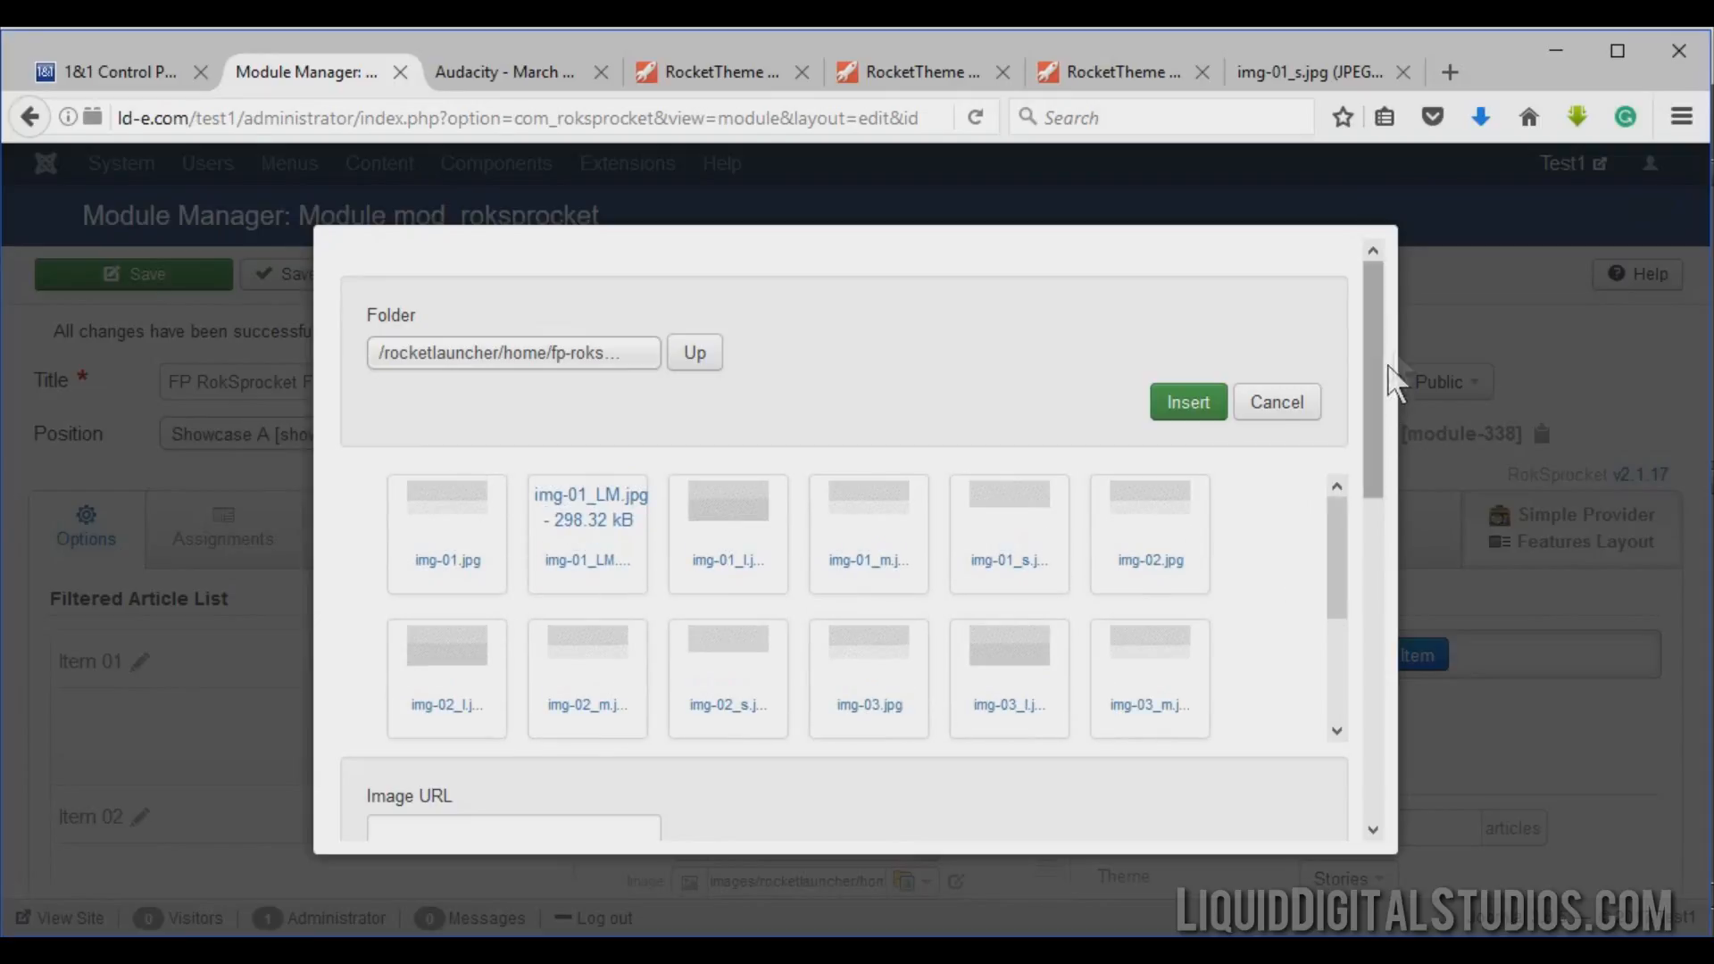
# Open the file browser for uploading a new image into that folder.
pyautogui.moveTo(1382, 301); pyautogui.dragTo(1362, 678)
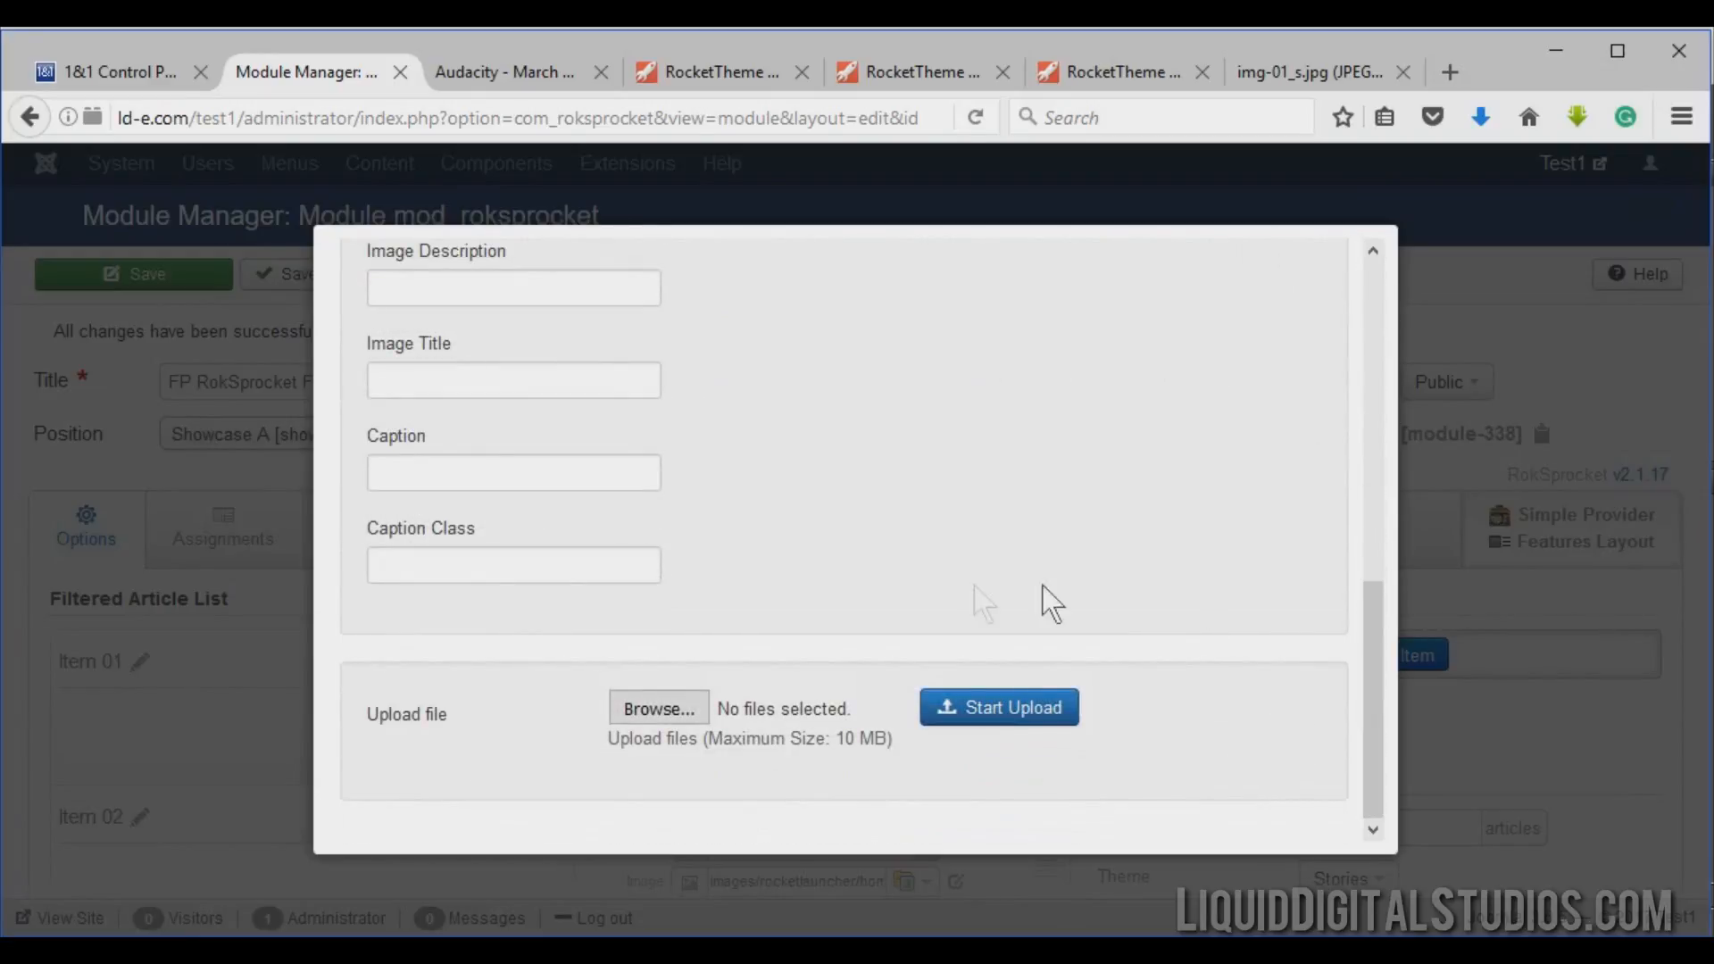
pyautogui.click(673, 714)
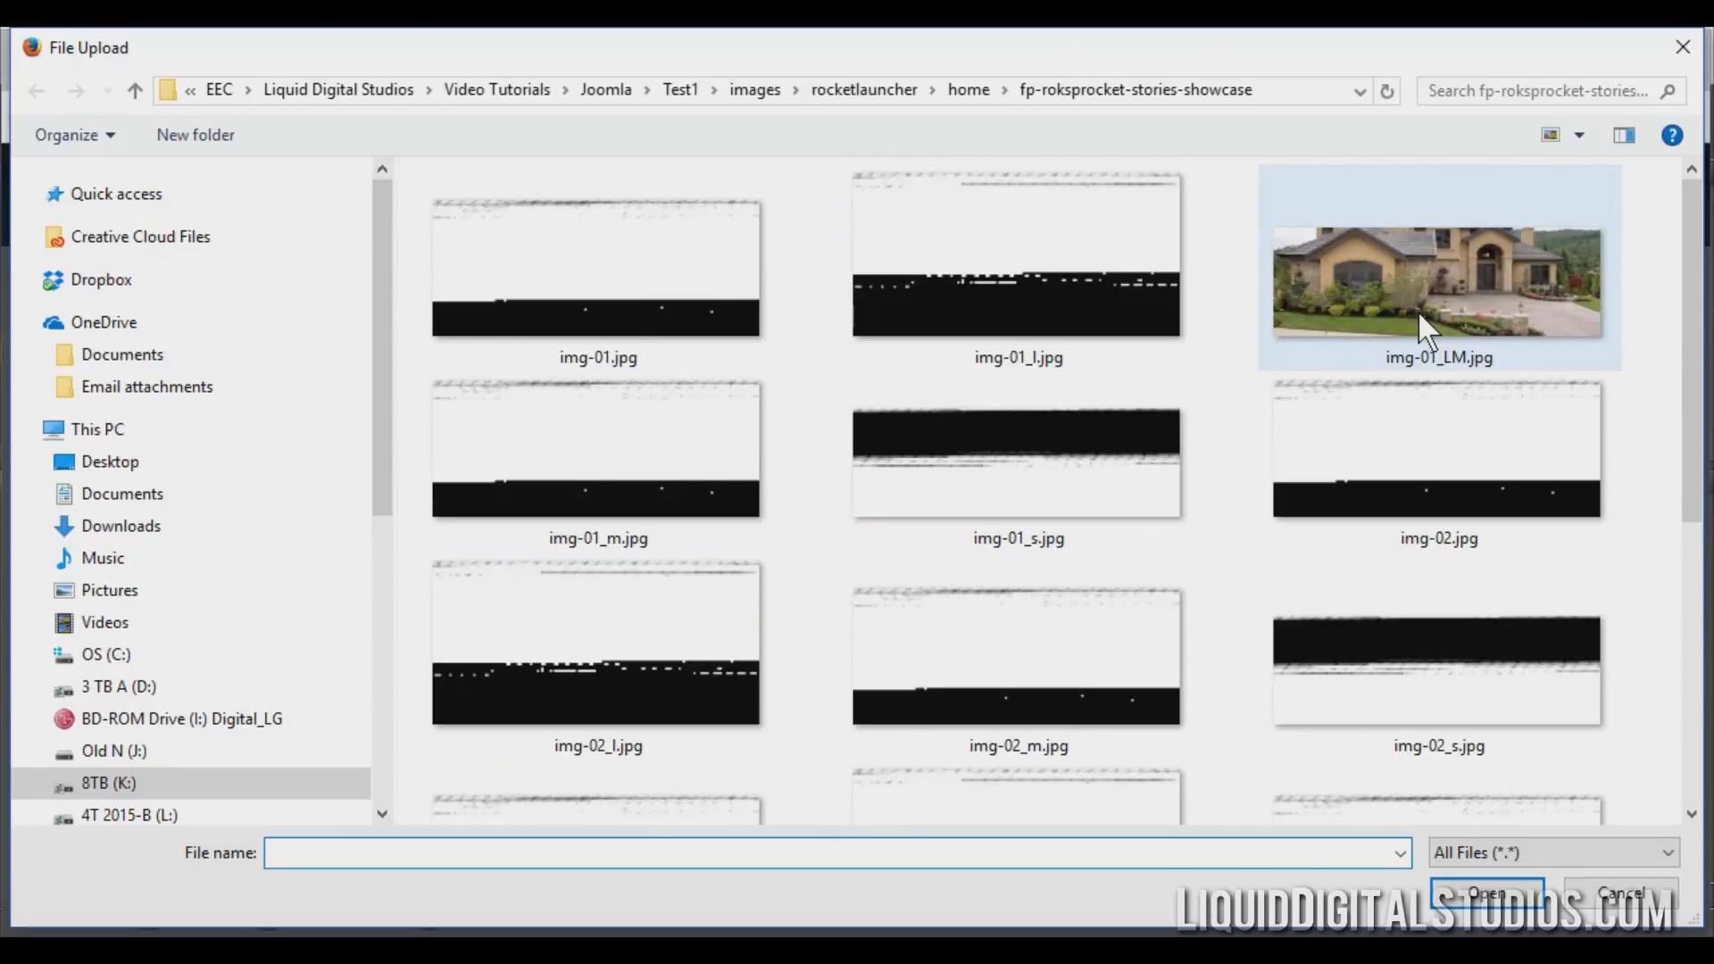
pyautogui.moveTo(1417, 309)
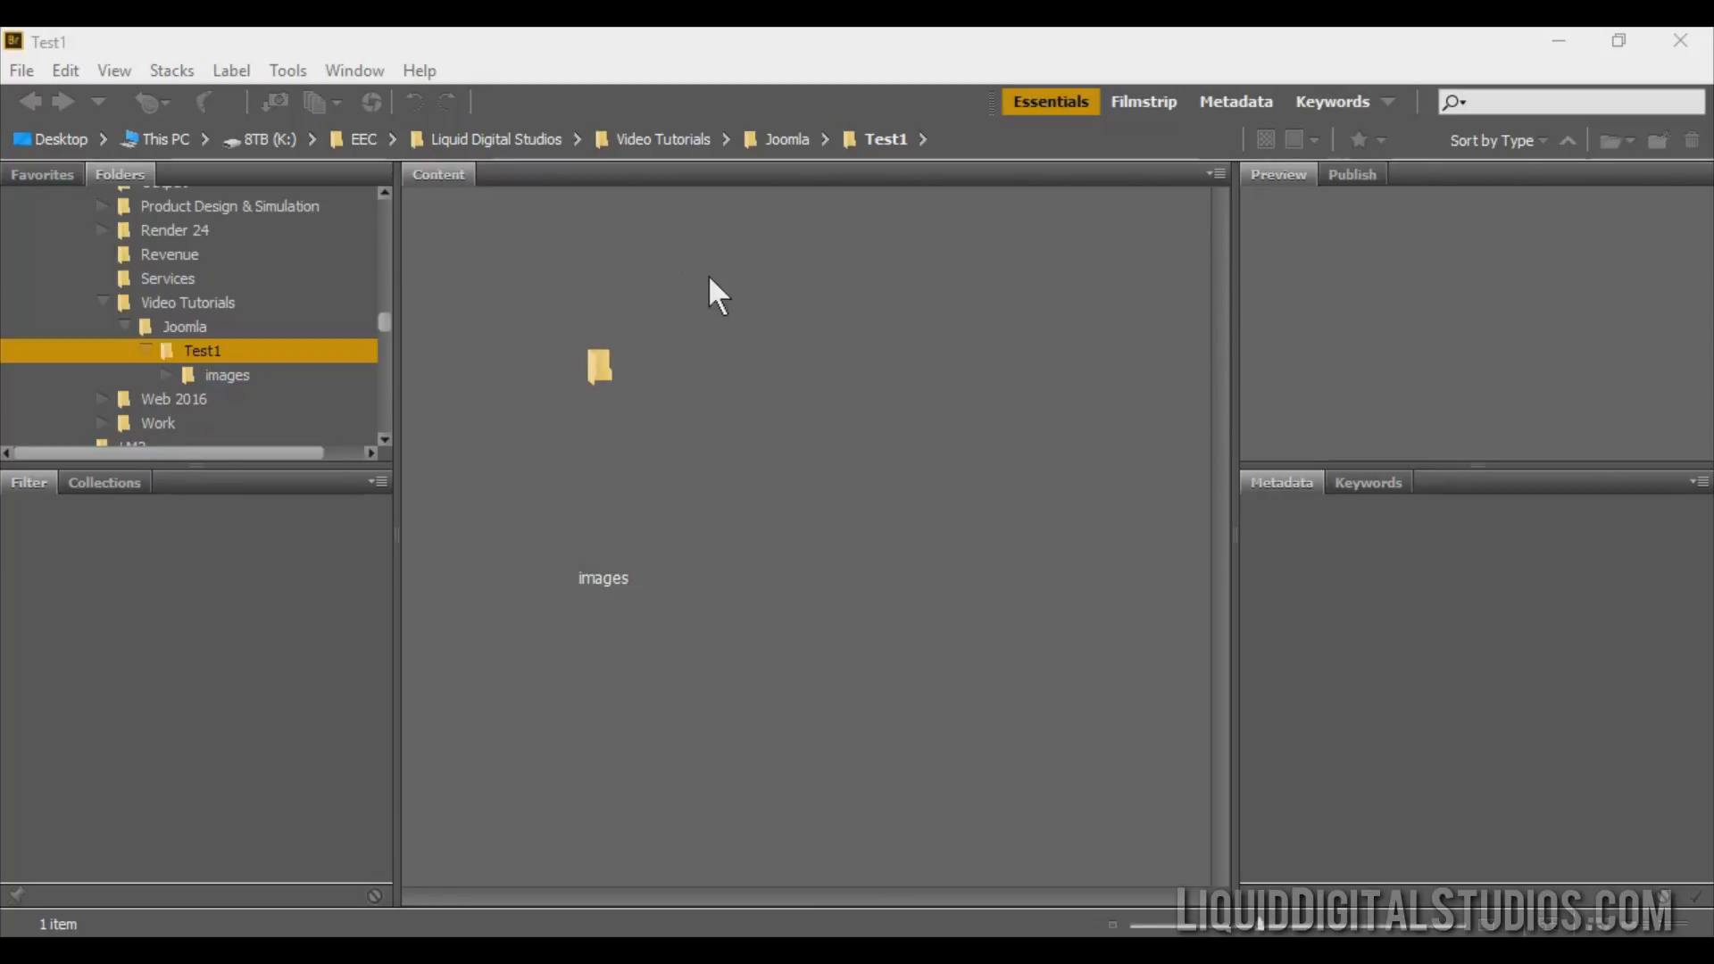
# Switch to Adobe Bridge, browse to images/rocketlauncher/home/fp-roksprocket-stories-showcase and open img-01_s.jpg in Photoshop.
pyautogui.click(217, 379)
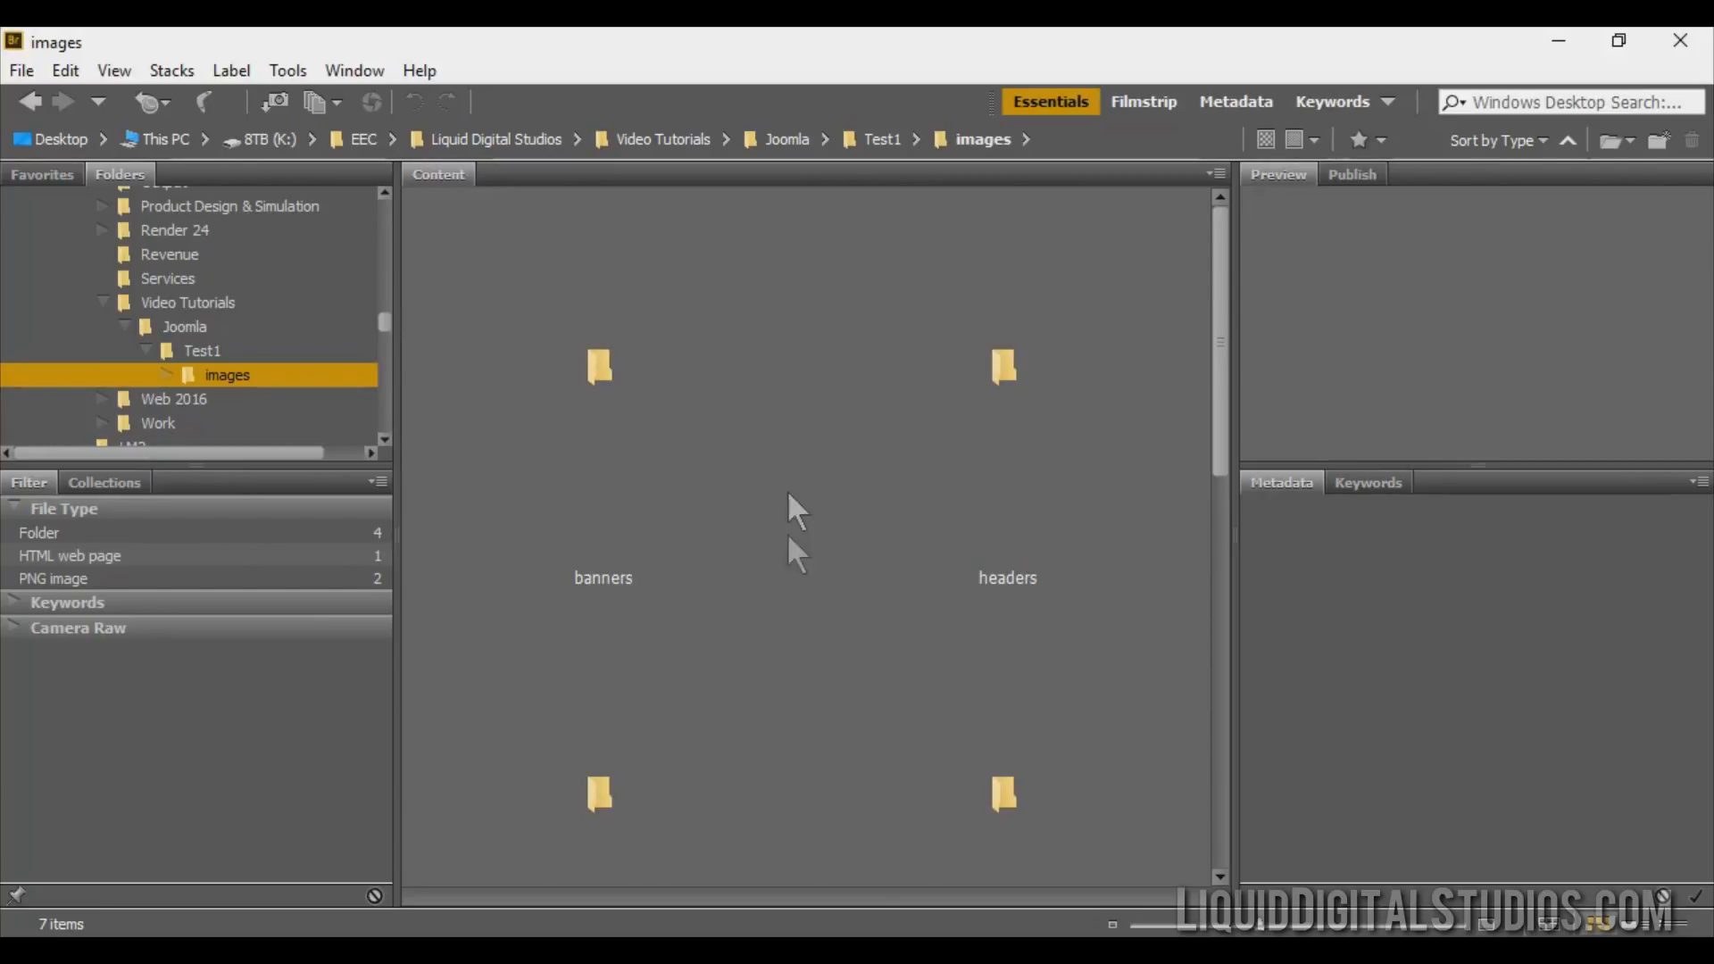
pyautogui.scroll(-5, 800, 455)
pyautogui.scroll(3, 799, 456)
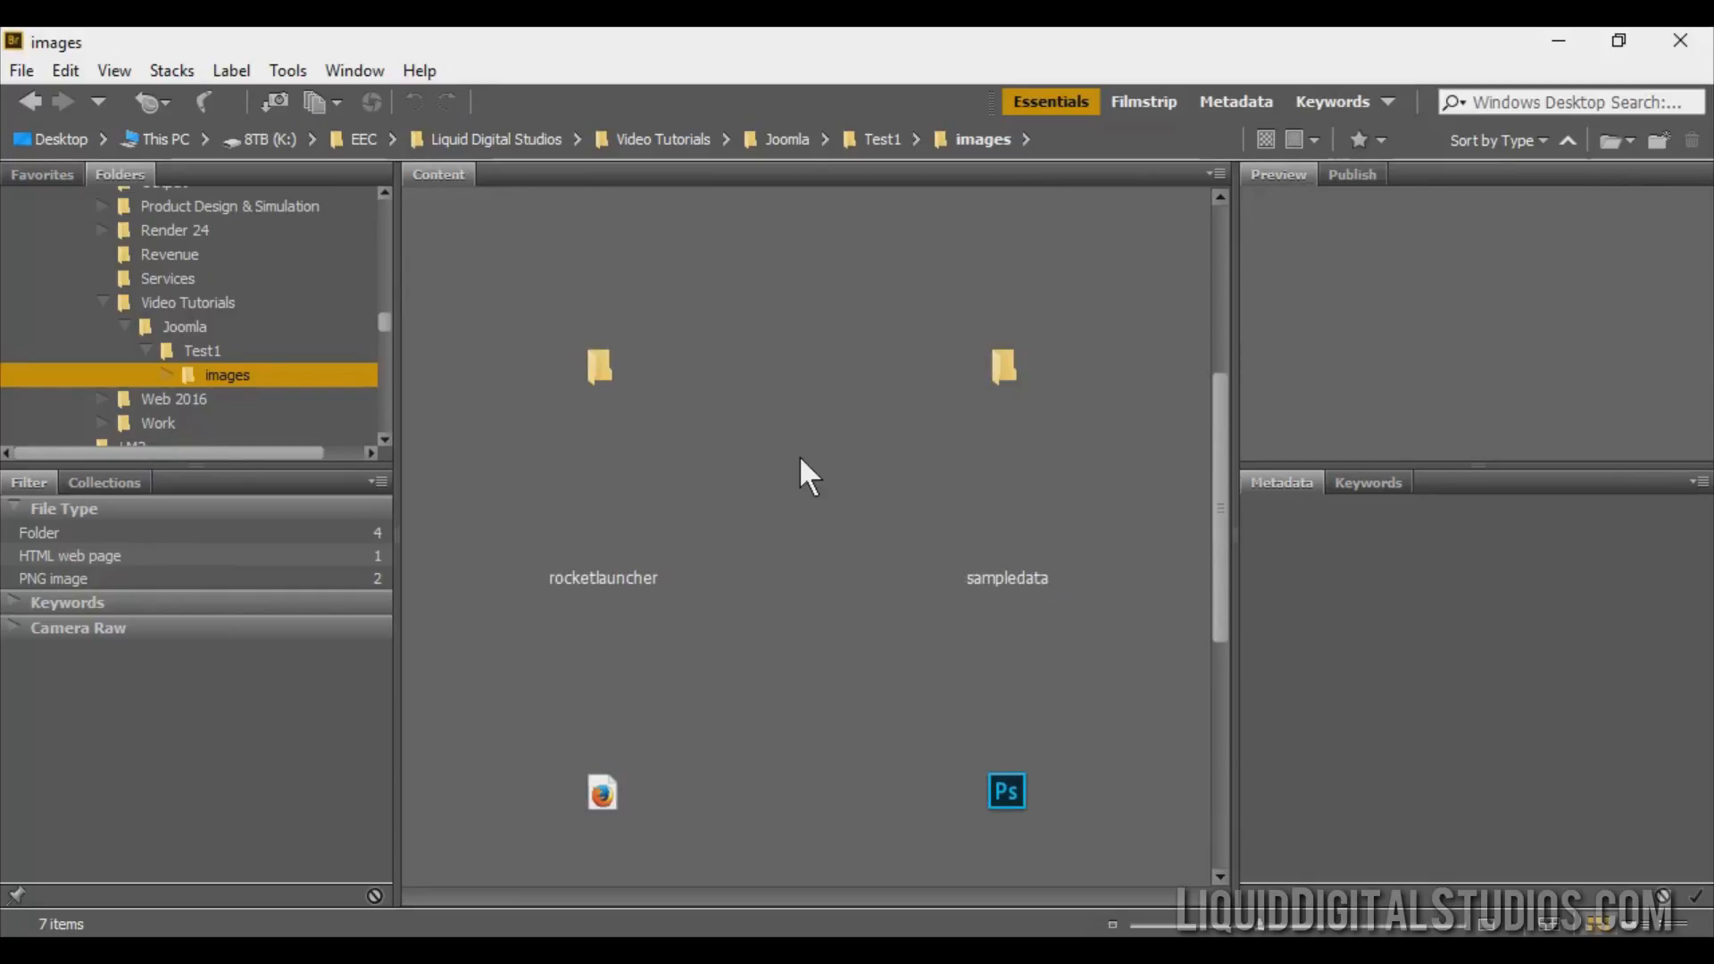
pyautogui.click(598, 379)
pyautogui.doubleClick(597, 373)
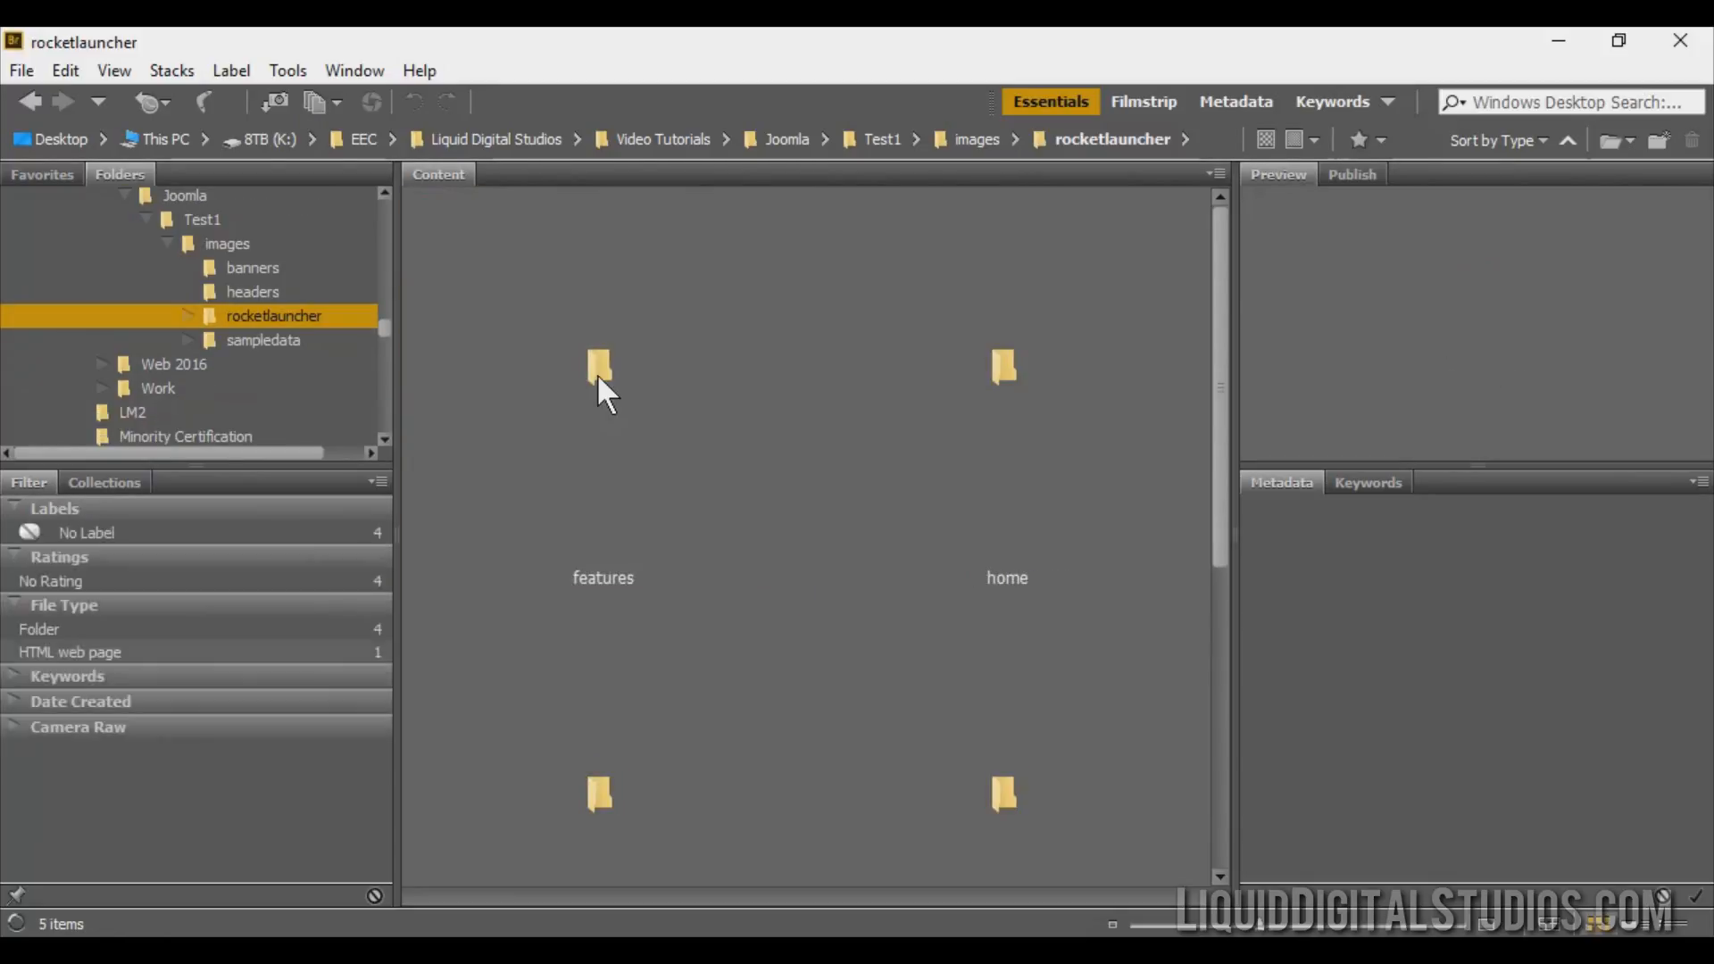
pyautogui.doubleClick(1006, 359)
pyautogui.moveTo(1239, 548); pyautogui.dragTo(1349, 548)
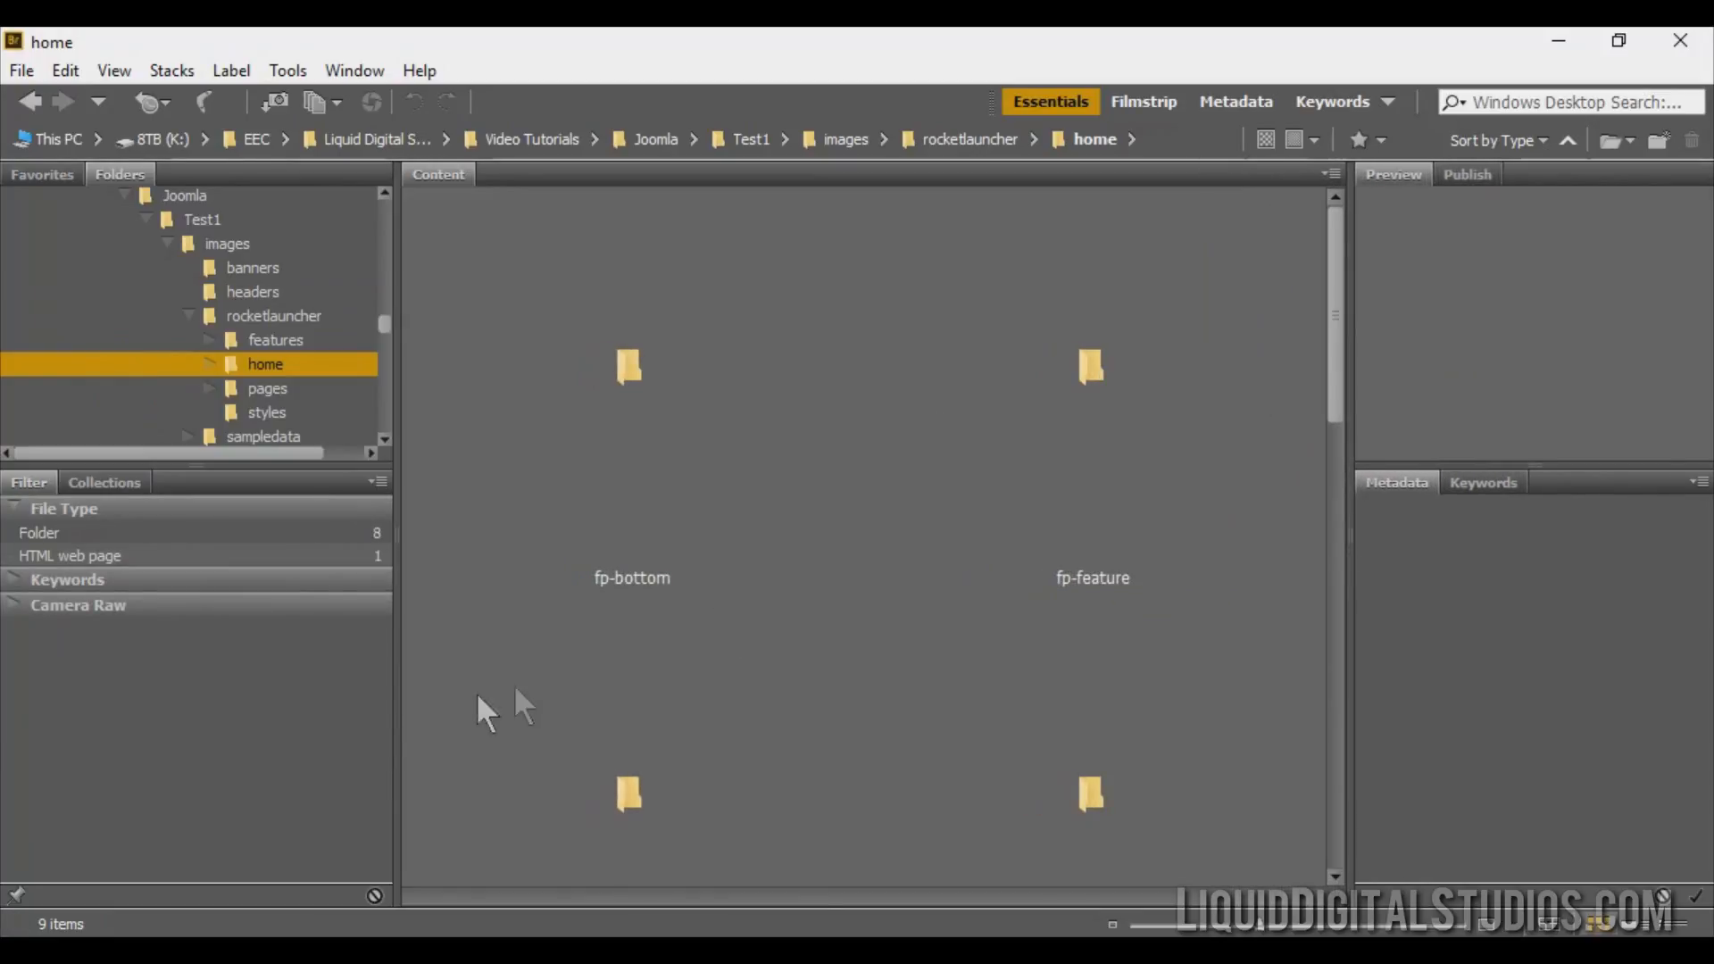
pyautogui.moveTo(396, 715); pyautogui.dragTo(186, 714)
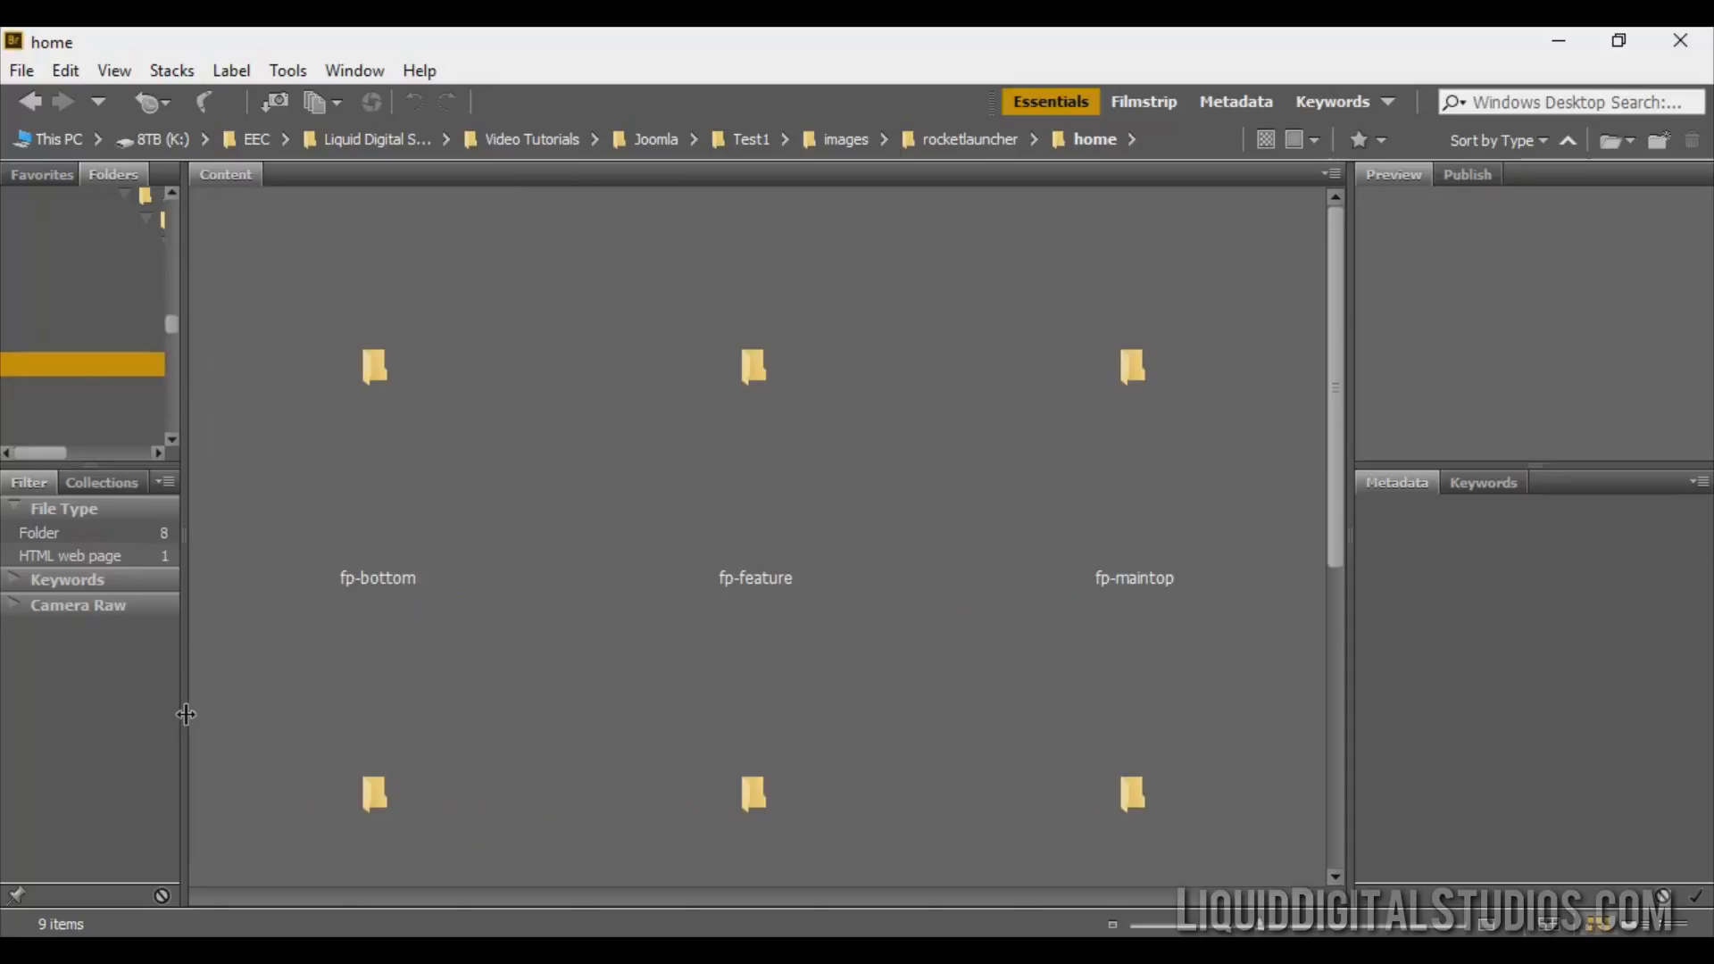
pyautogui.scroll(-3, 1014, 484)
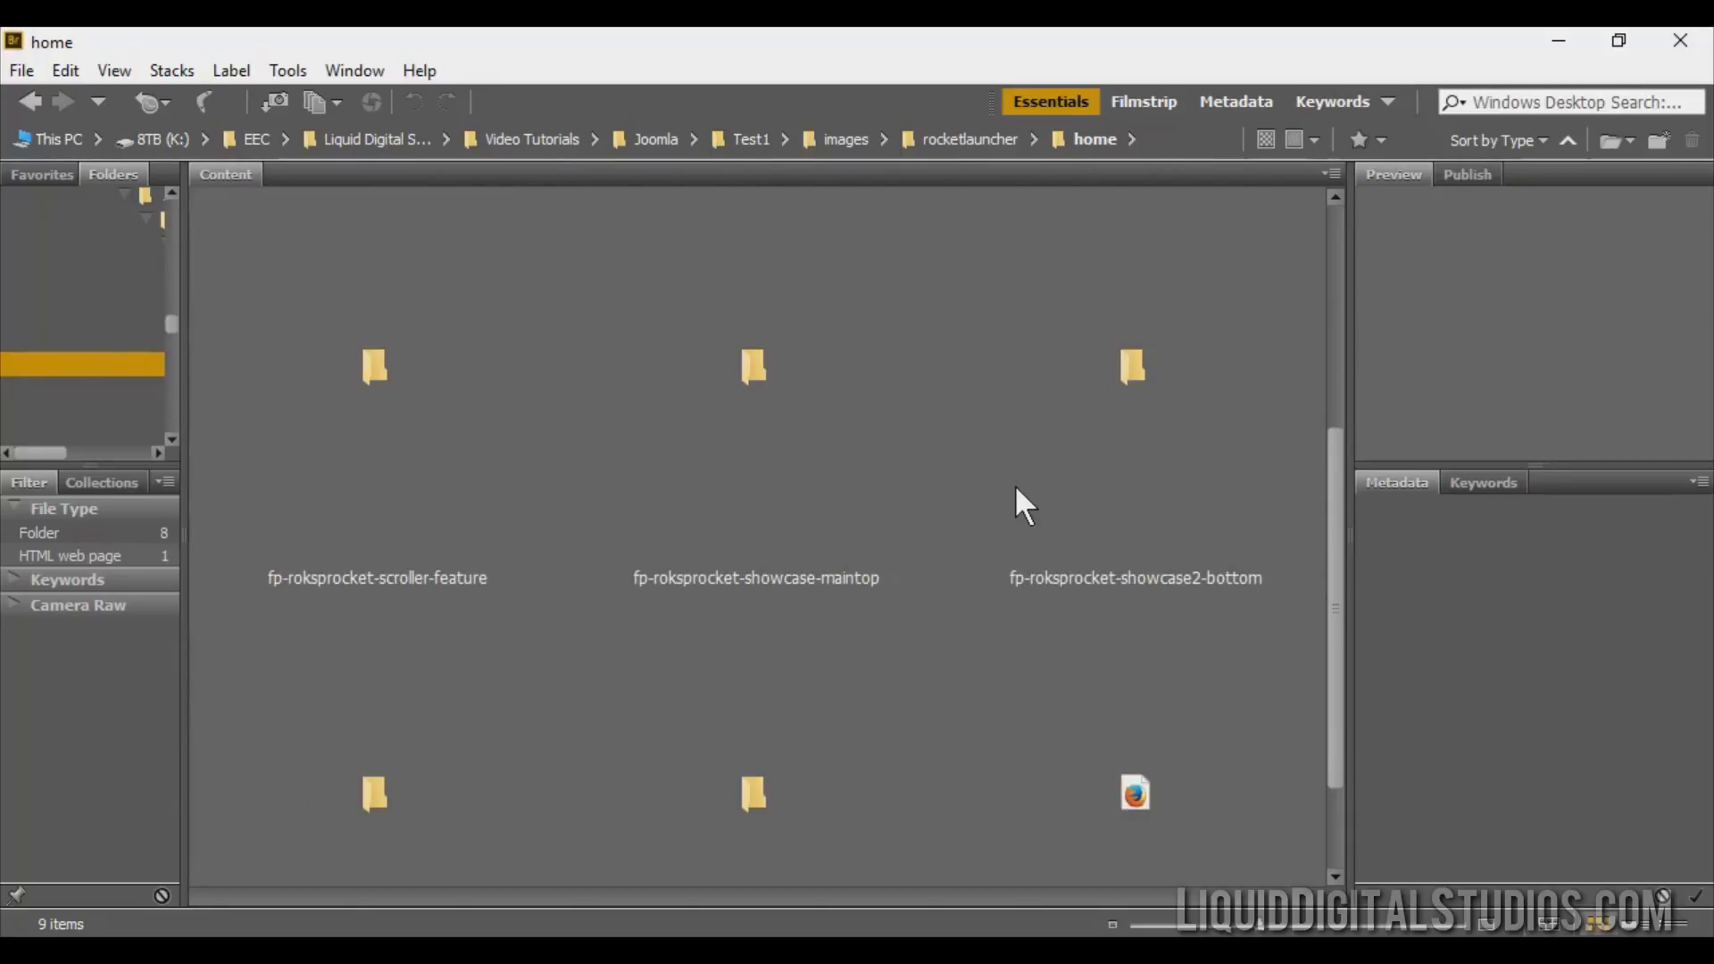
pyautogui.scroll(-2, 1015, 490)
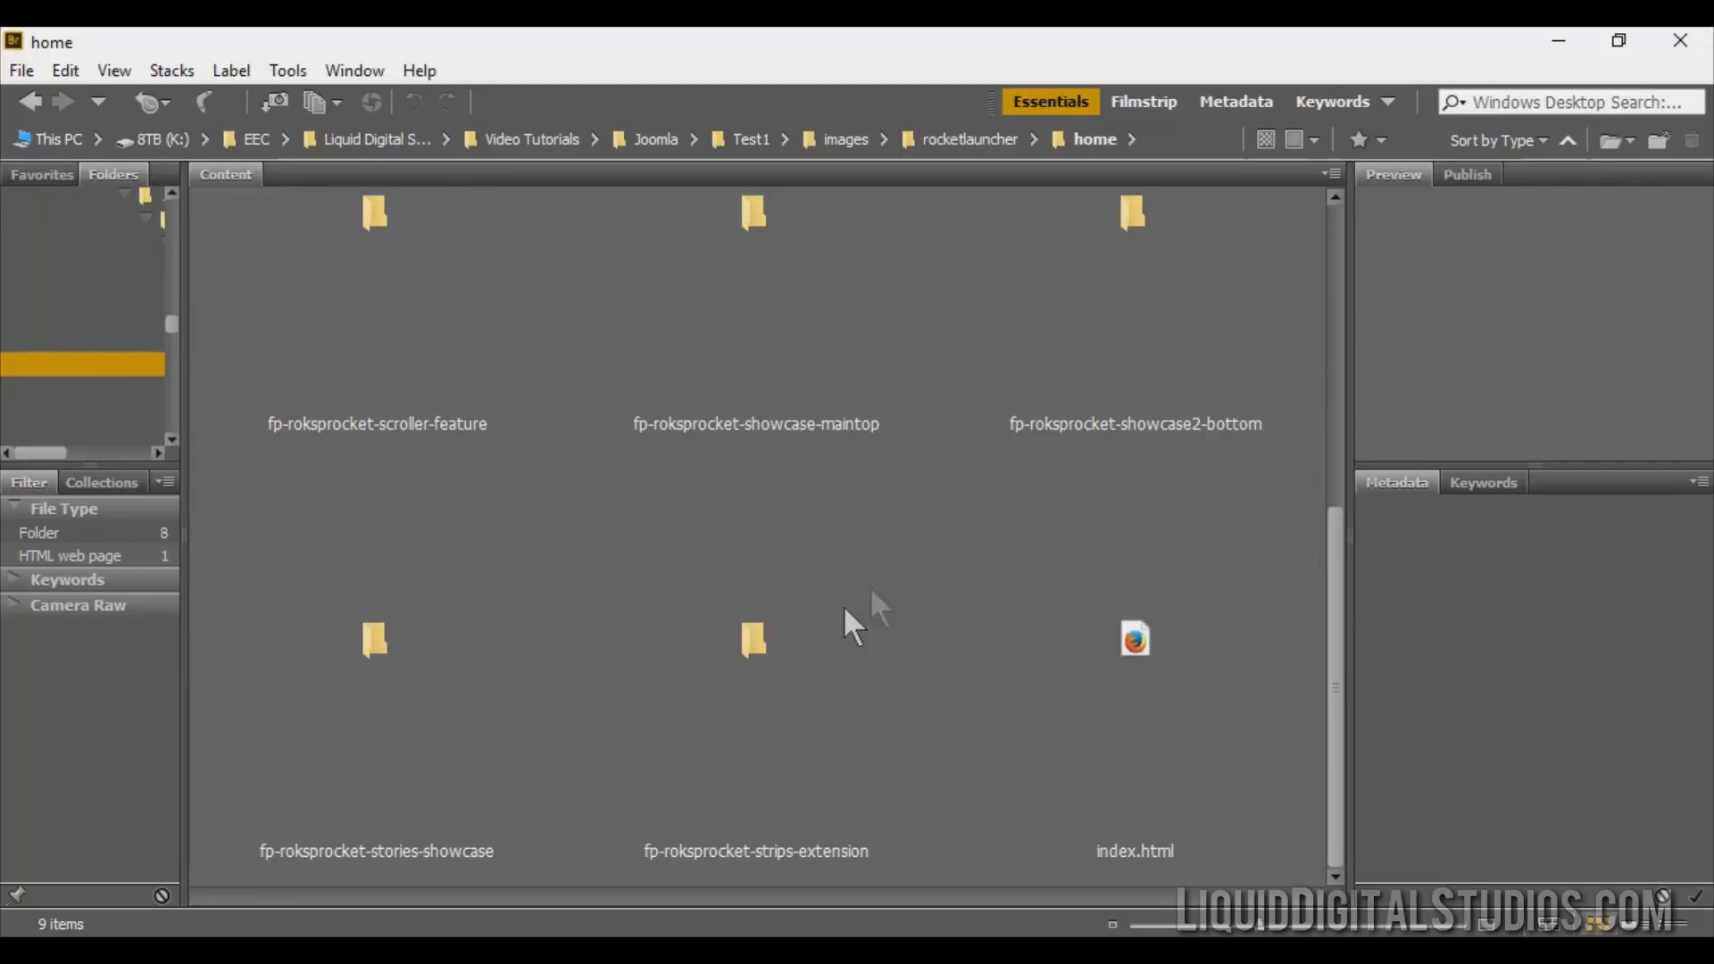
pyautogui.doubleClick(366, 640)
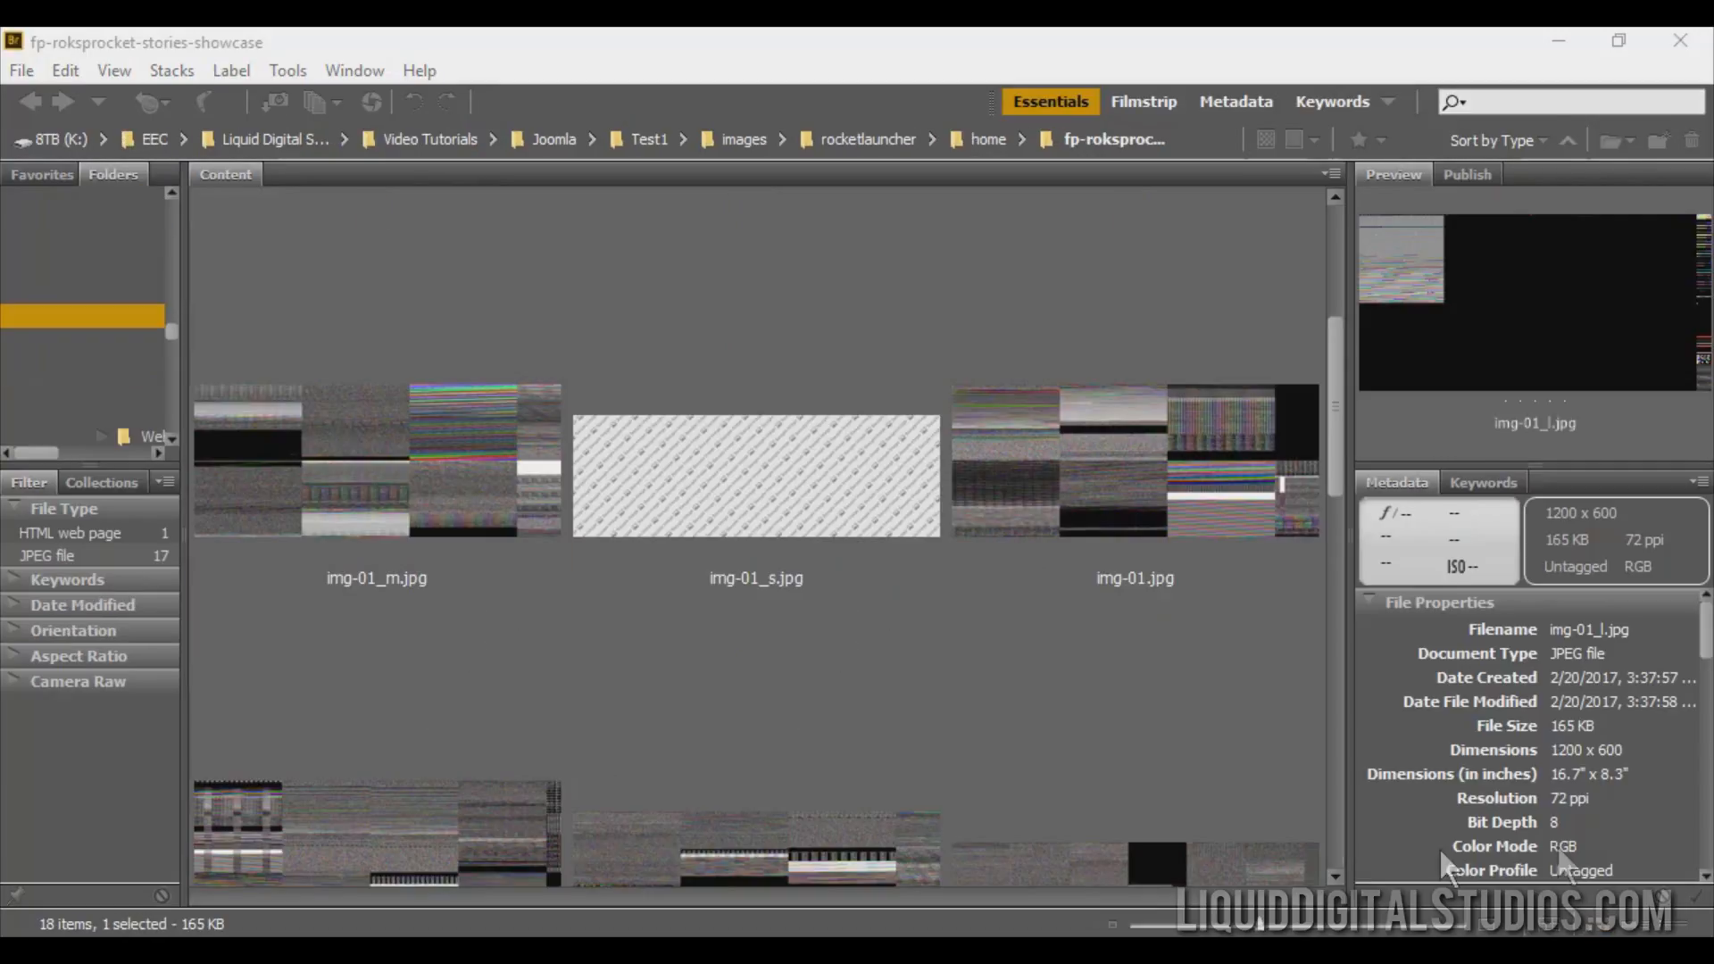
pyautogui.click(736, 501)
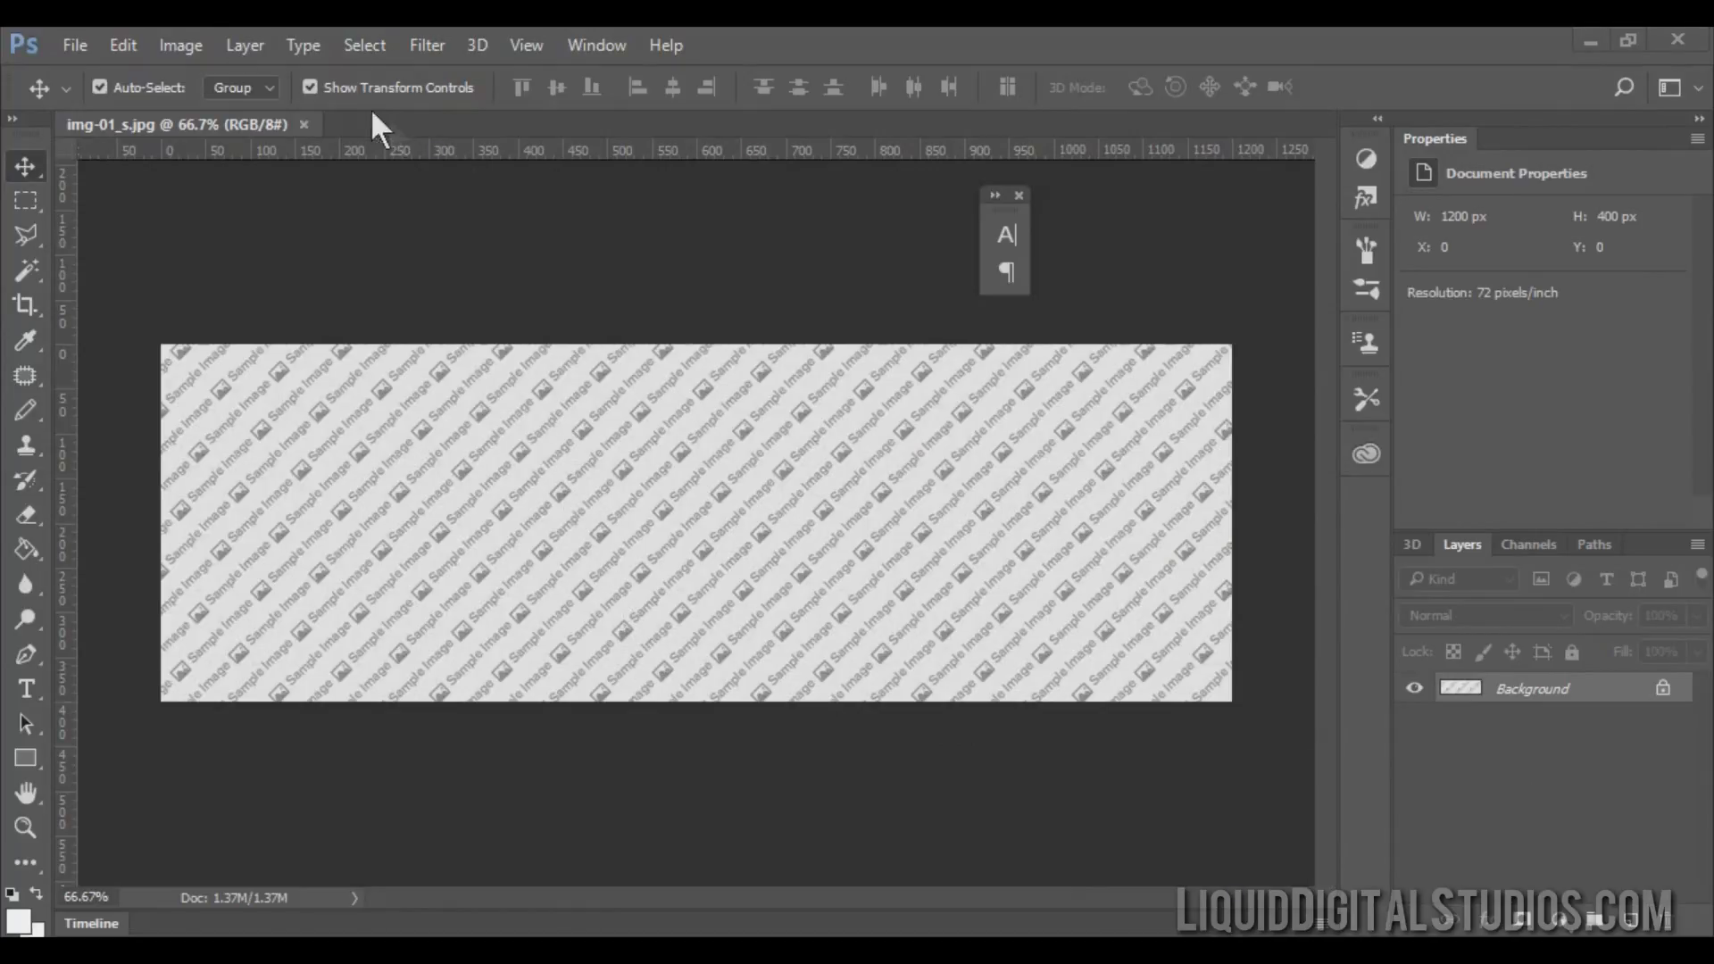
# Check the image's pixel dimensions in the Image Size dialog without changing them.
pyautogui.click(183, 46)
pyautogui.click(239, 234)
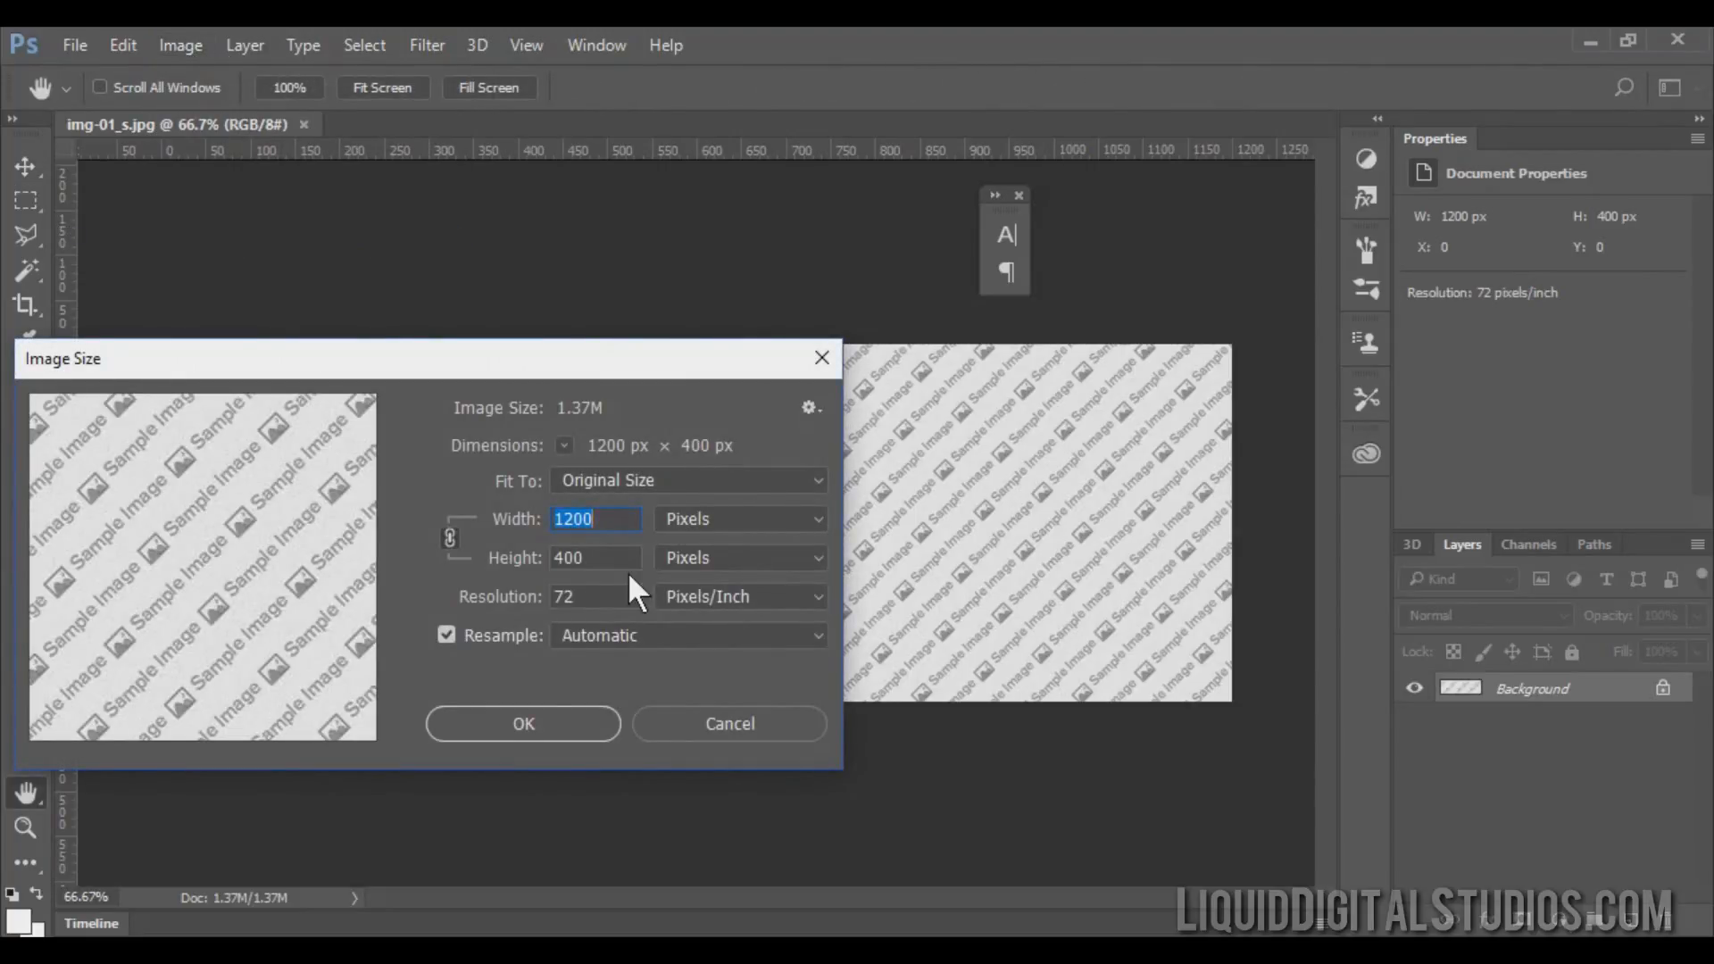
pyautogui.click(671, 733)
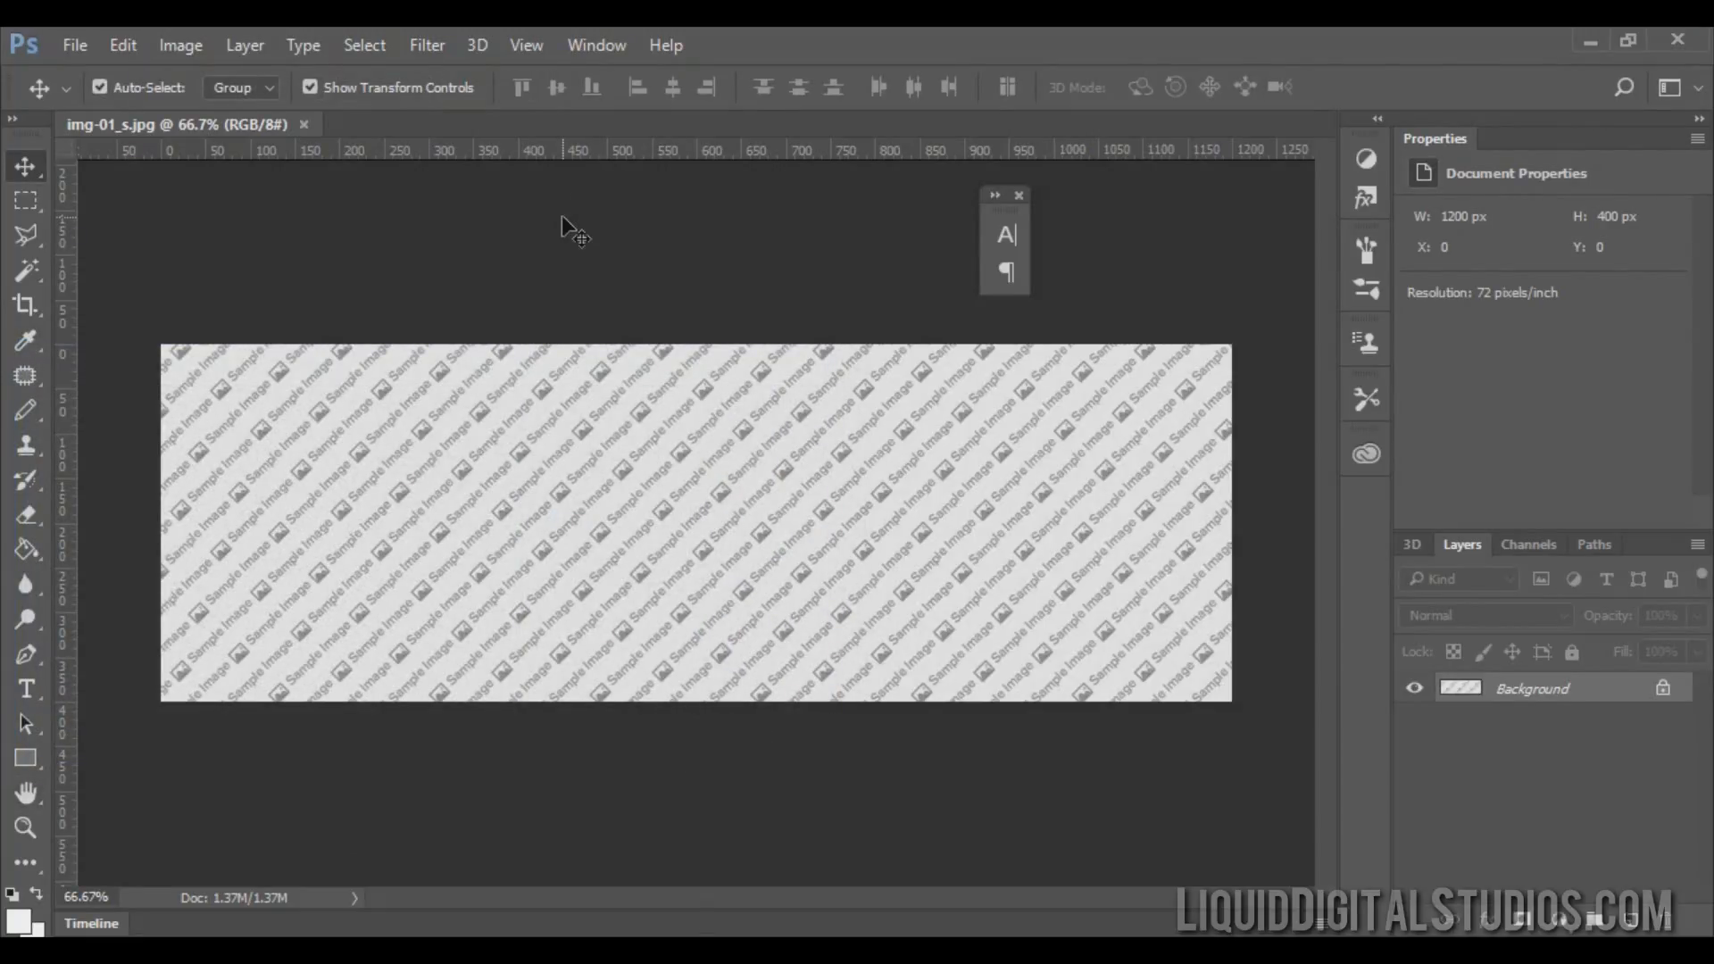
# Open AdobeStock_920722.jpeg from the recent files and check its image size without changing it.
pyautogui.click(74, 46)
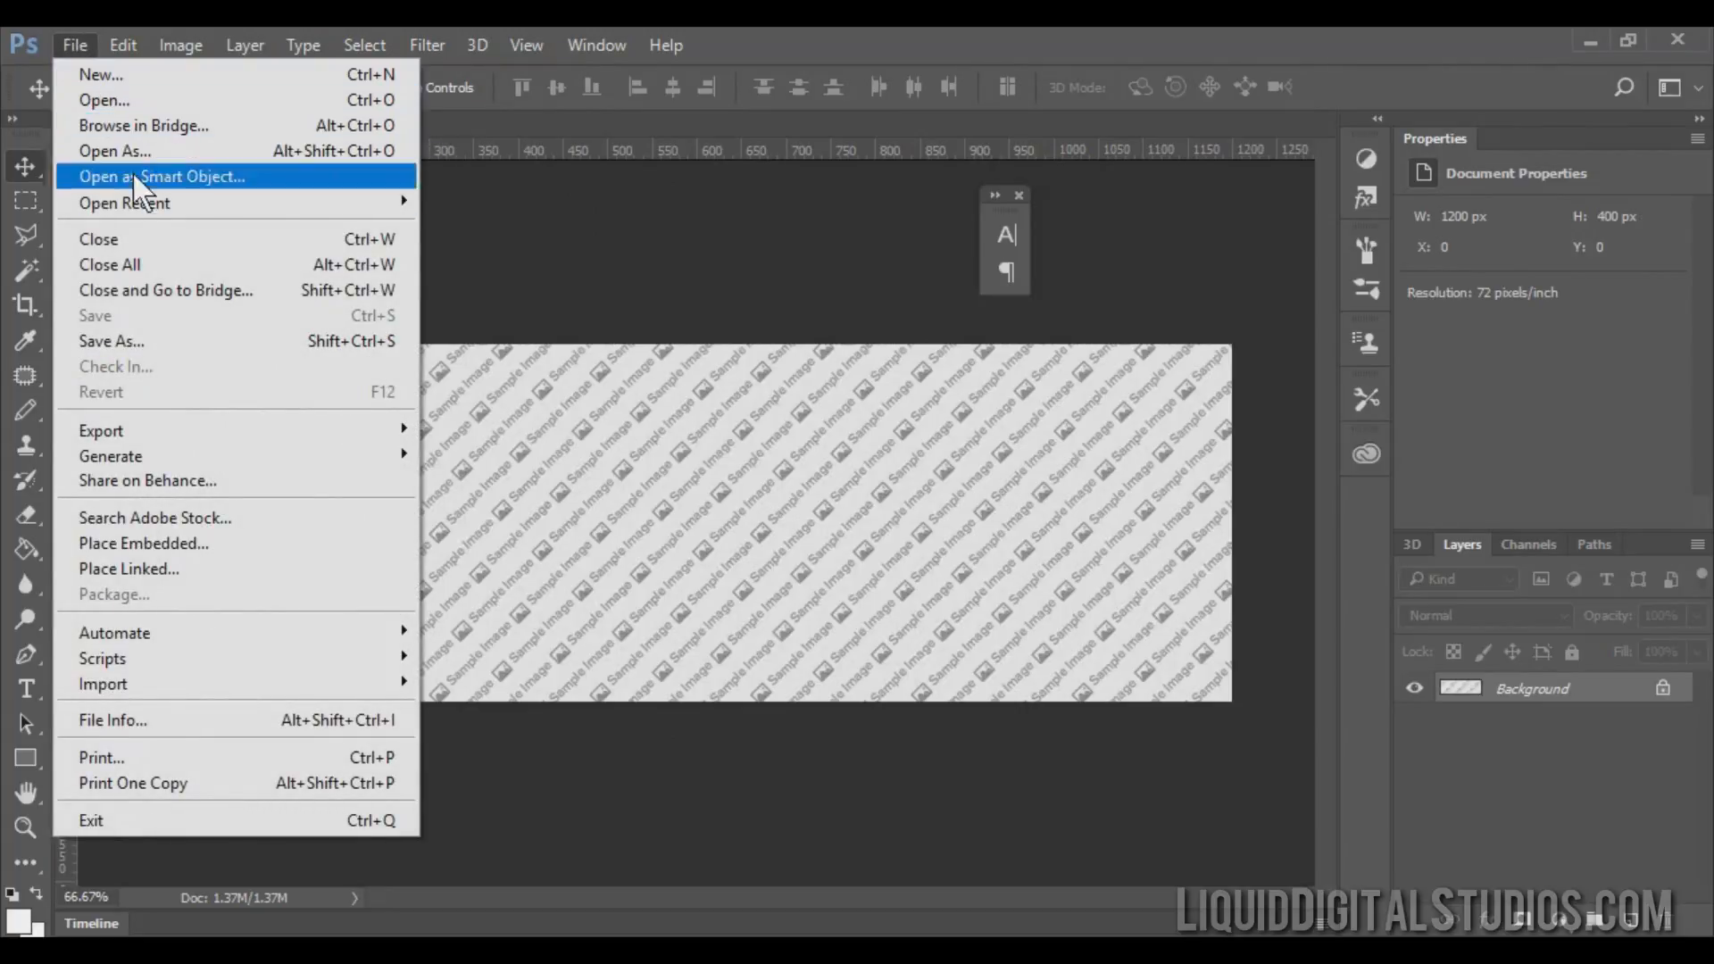
pyautogui.moveTo(146, 210)
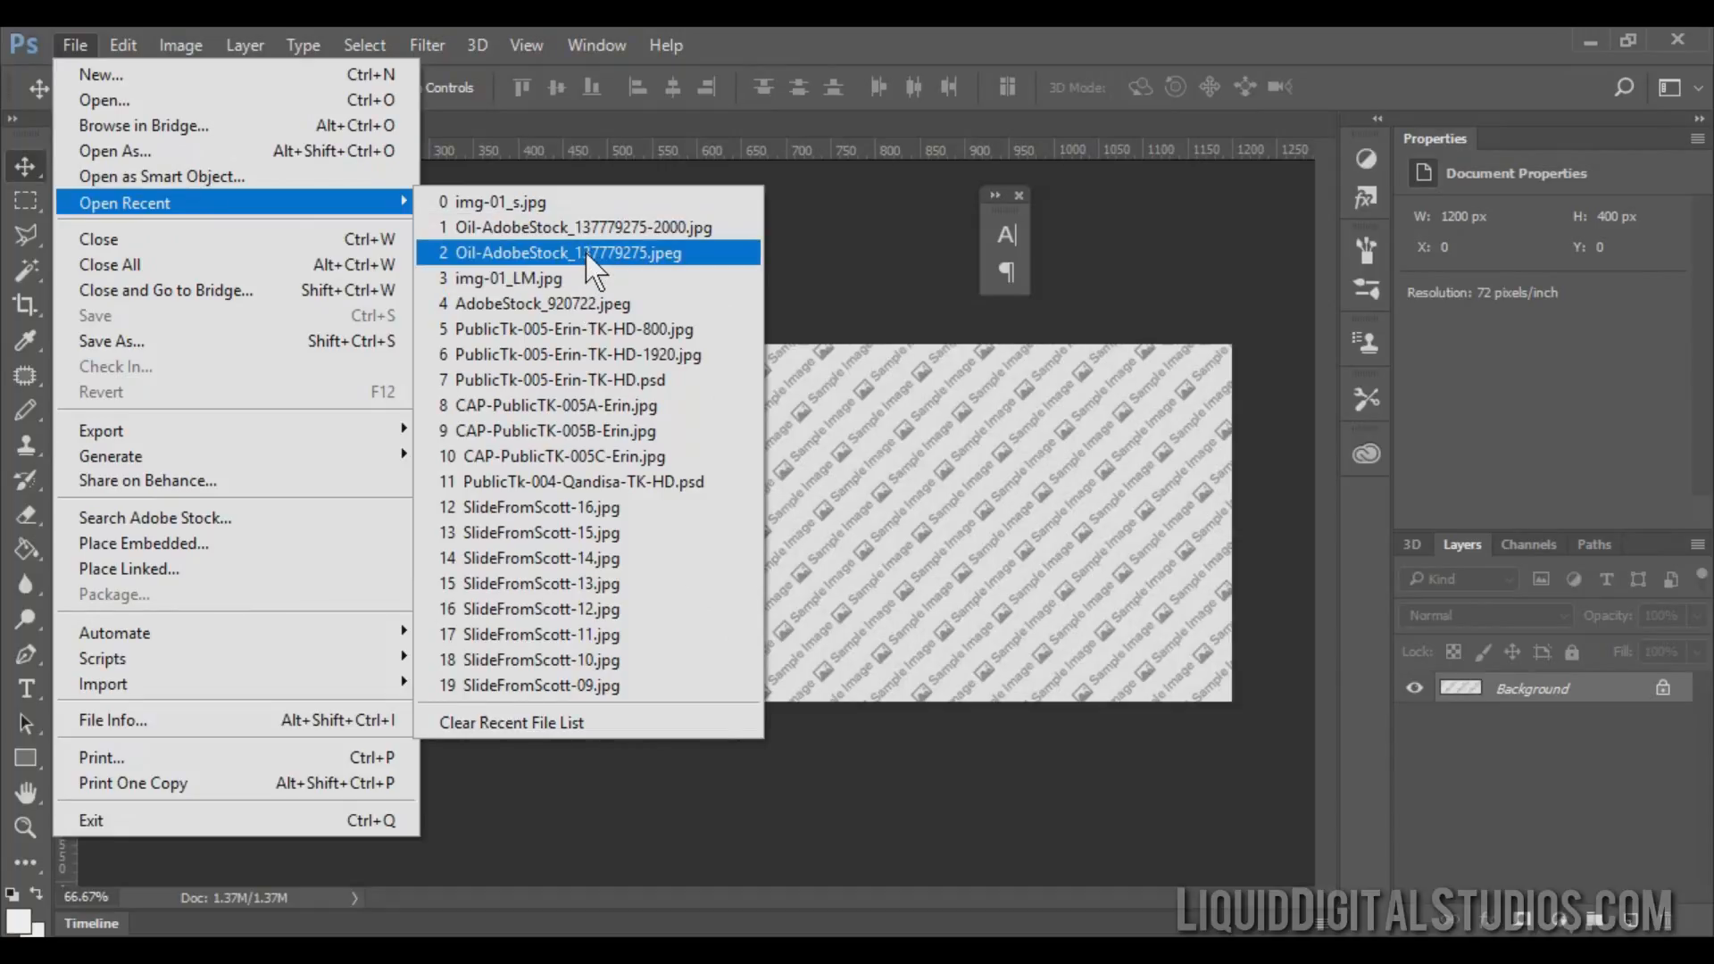
pyautogui.click(580, 308)
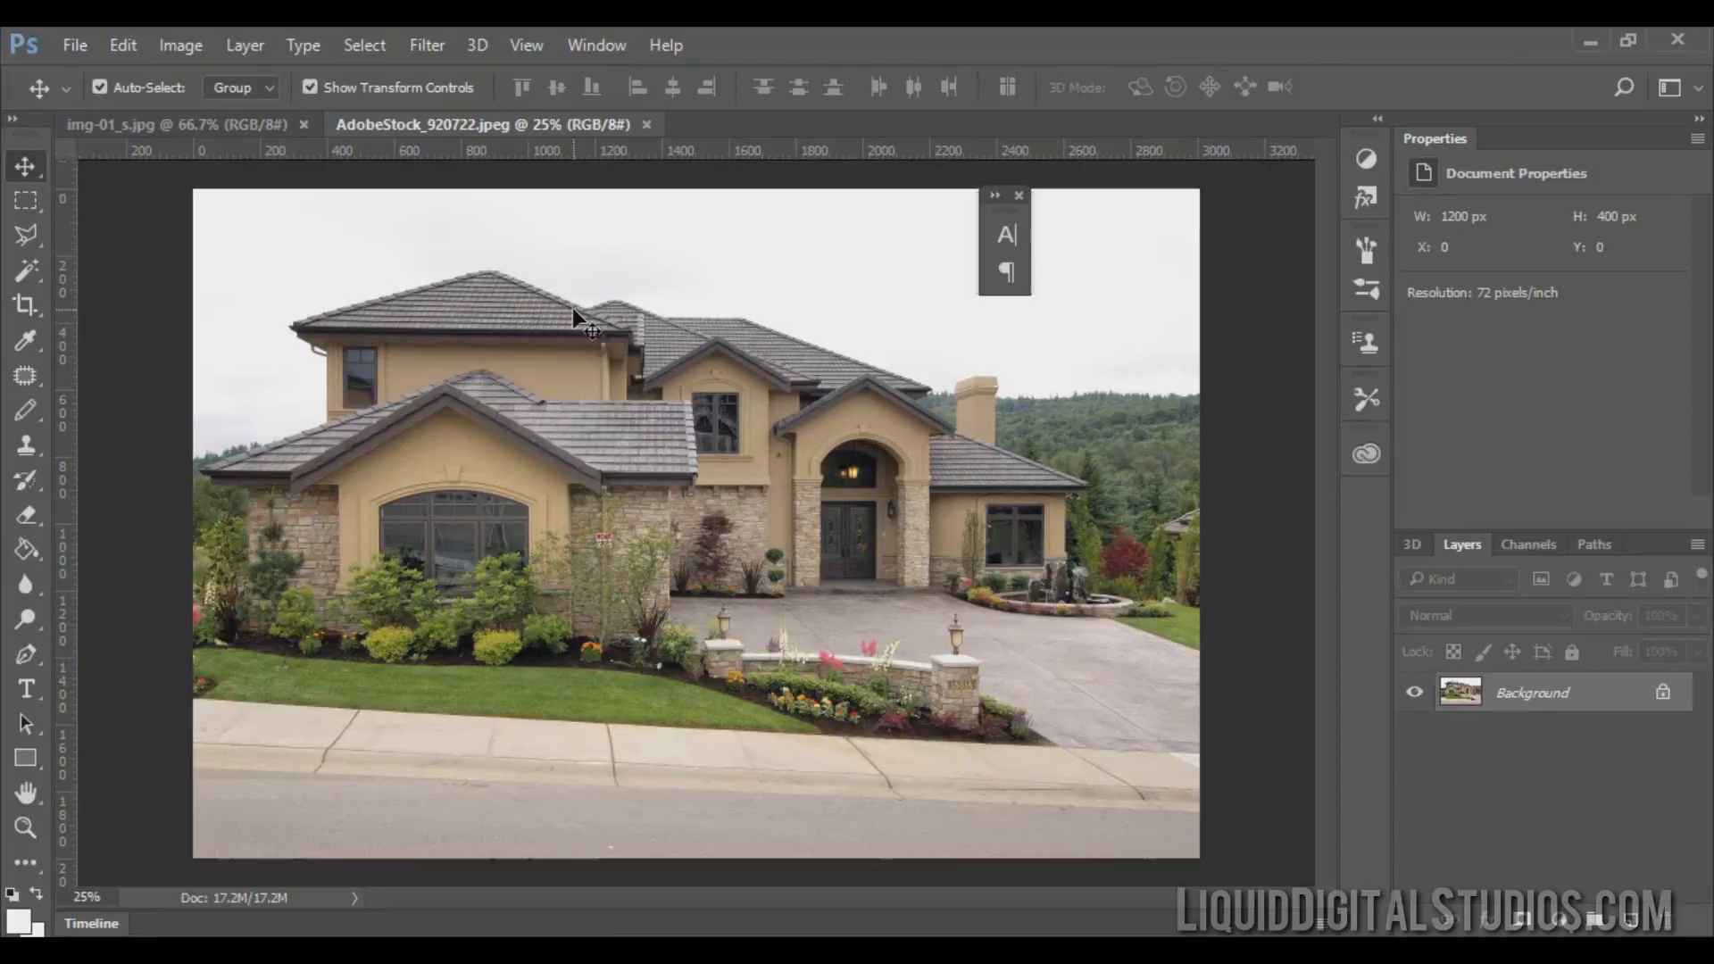
pyautogui.click(183, 41)
pyautogui.click(255, 238)
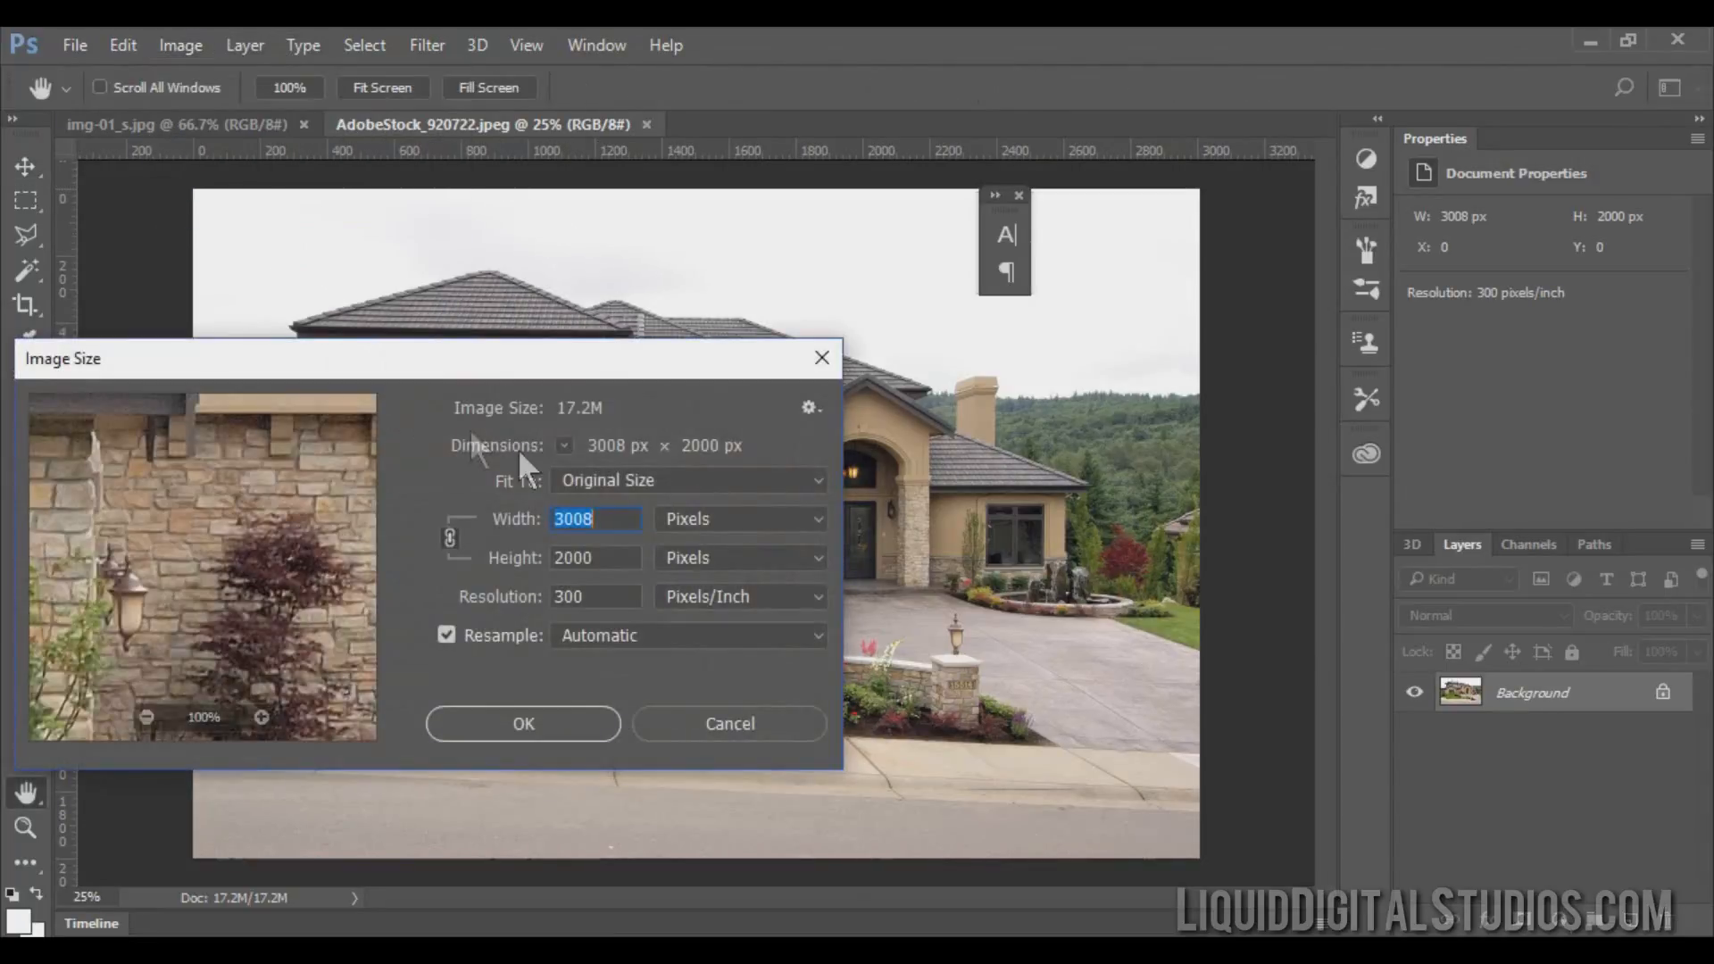
pyautogui.click(821, 361)
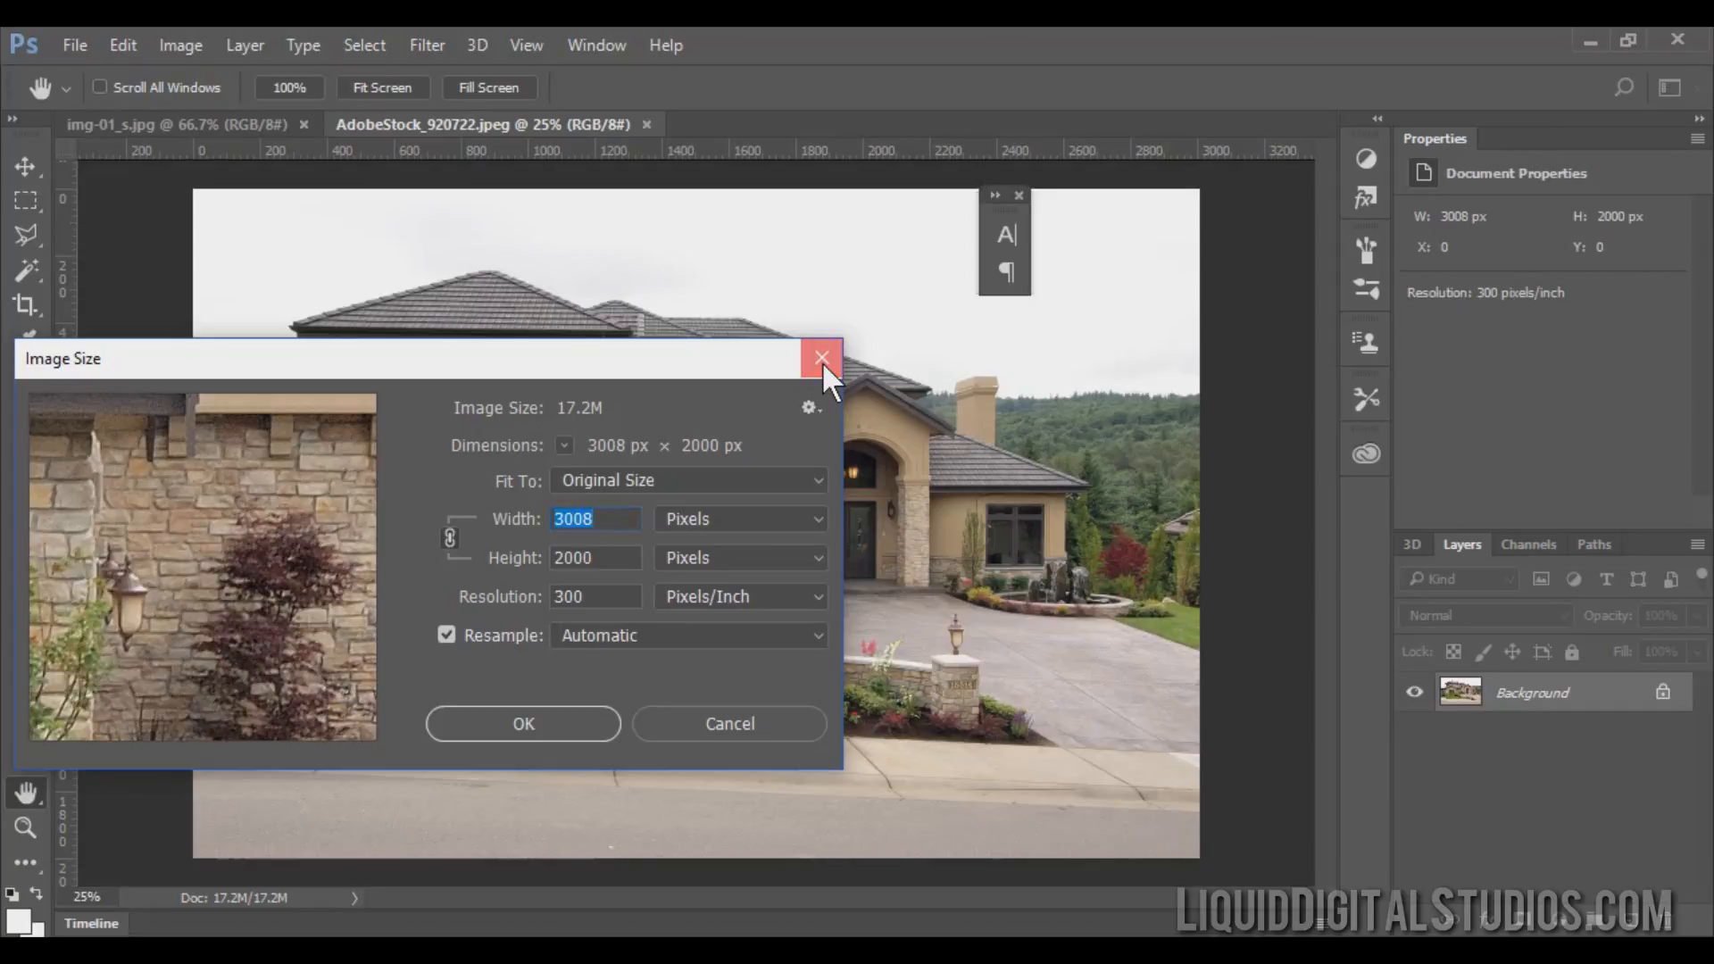
# Resize the house photo to a width of 1200 pixels, keeping proportions.
pyautogui.click(167, 49)
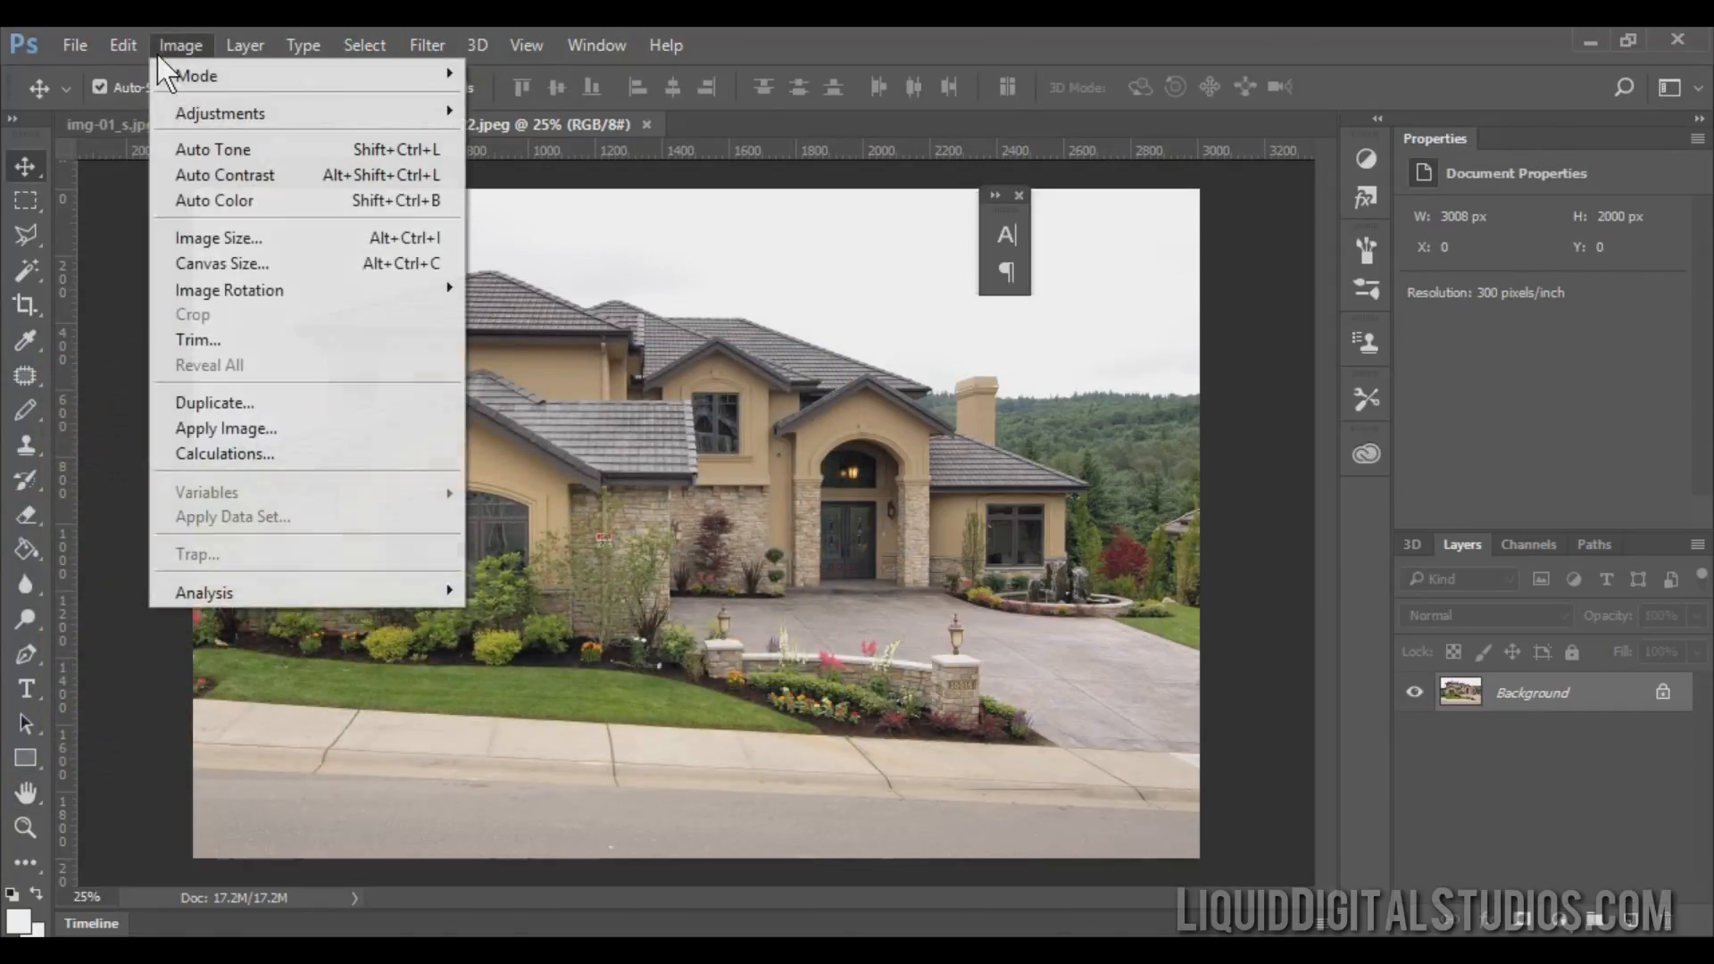
pyautogui.click(234, 233)
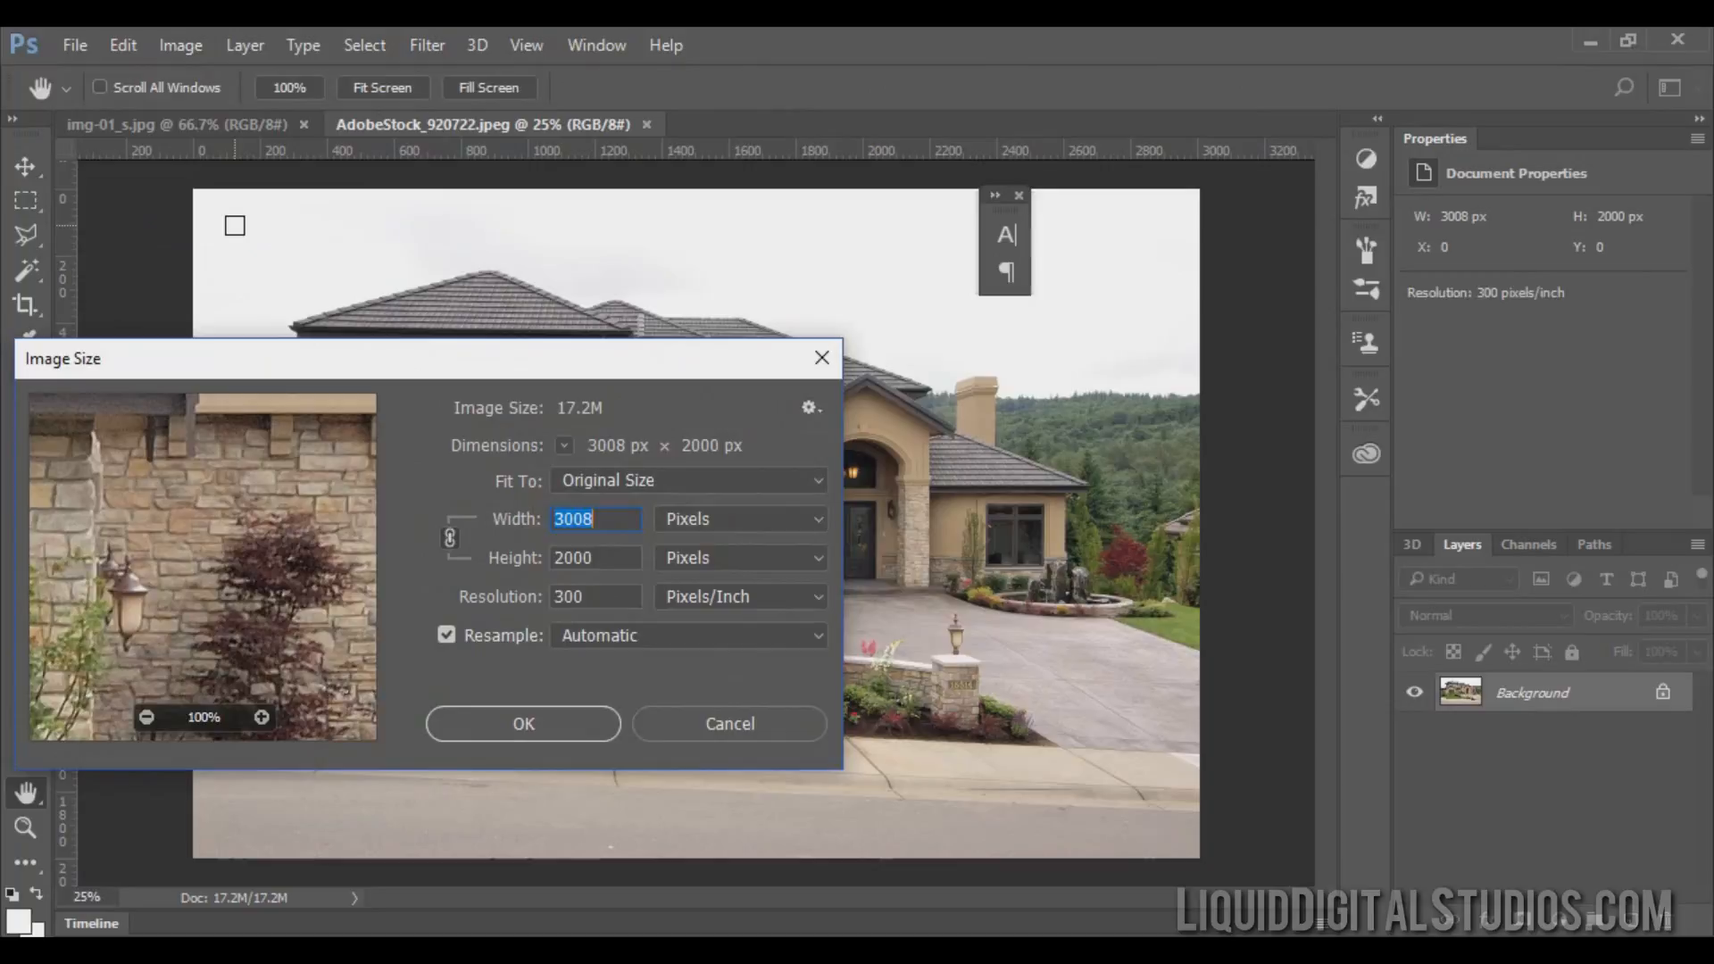
pyautogui.write('1200')
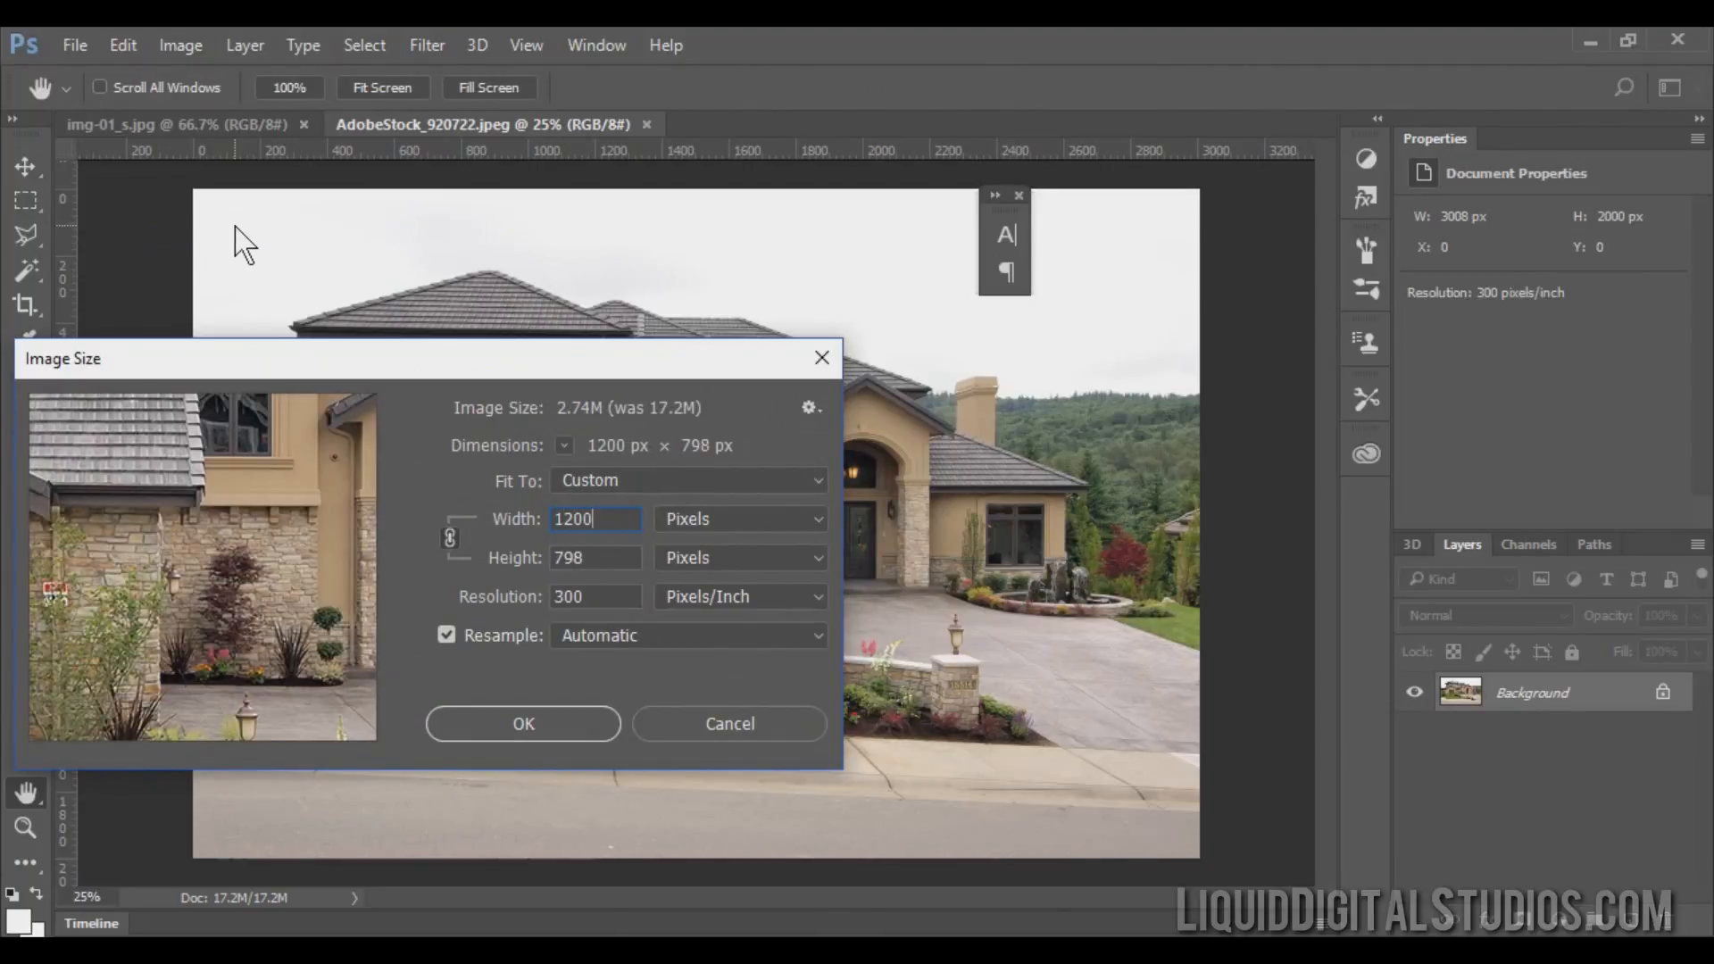
pyautogui.press('Return')
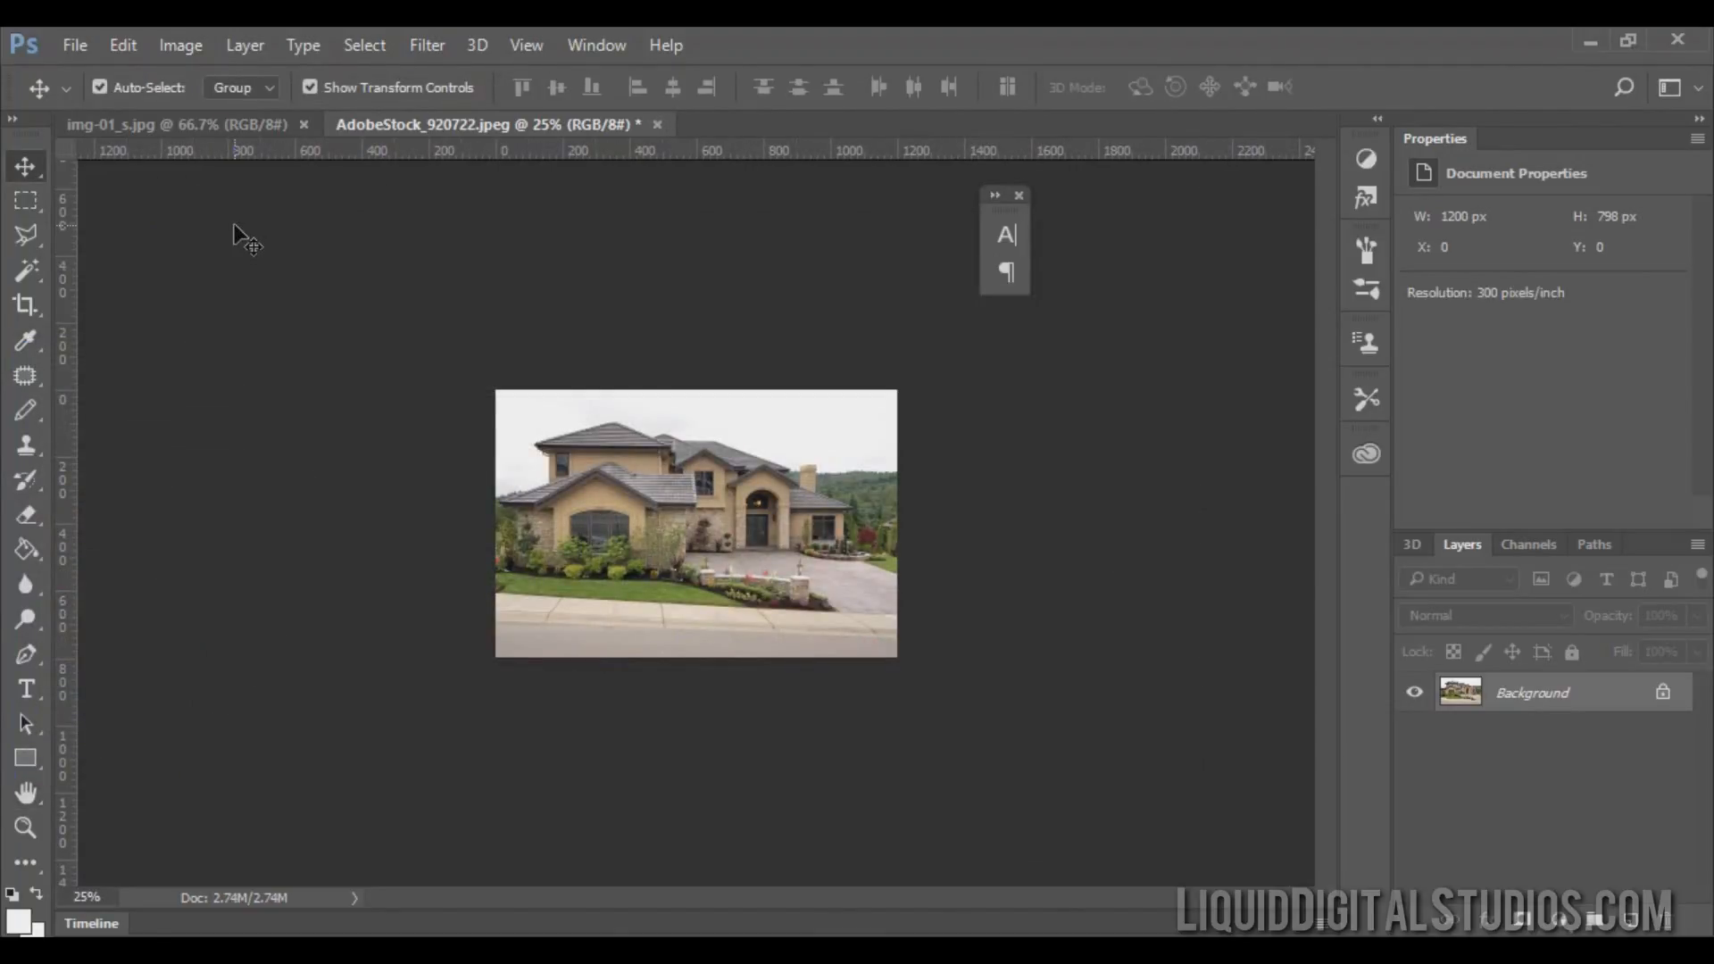
# Copy the resized house photo into img-01_s.jpg as a new layer and position it to fill the banner canvas.
pyautogui.moveTo(558, 121); pyautogui.dragTo(402, 125)
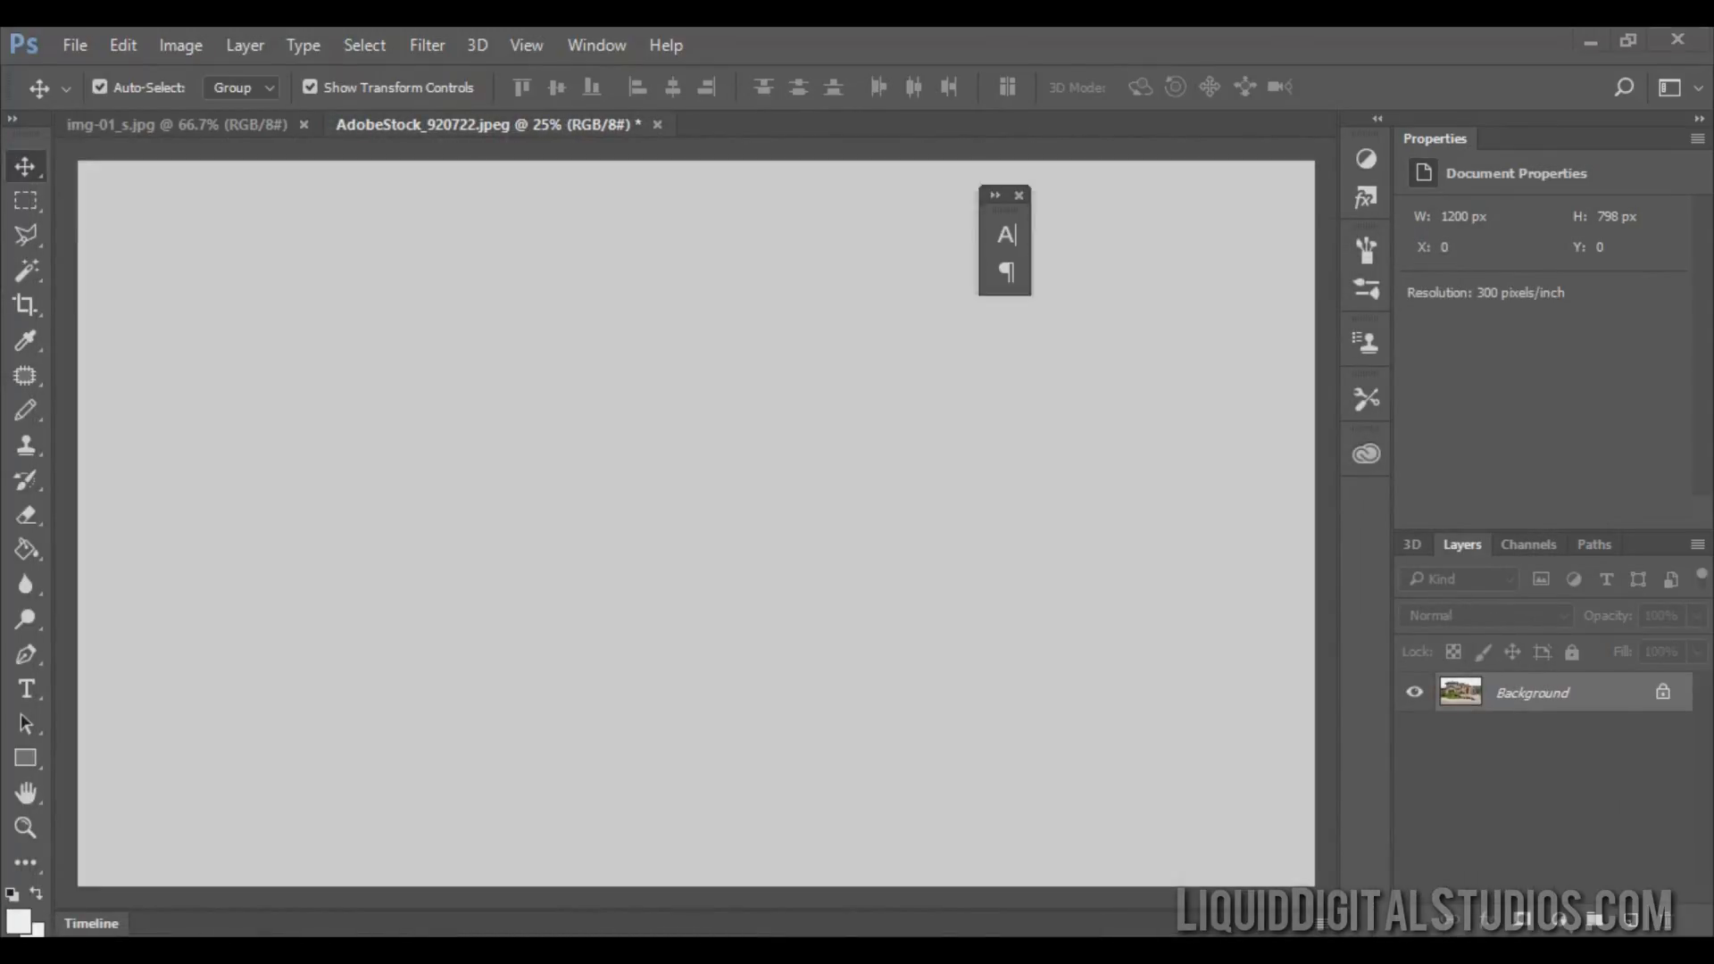
pyautogui.moveTo(402, 125); pyautogui.dragTo(2, 289)
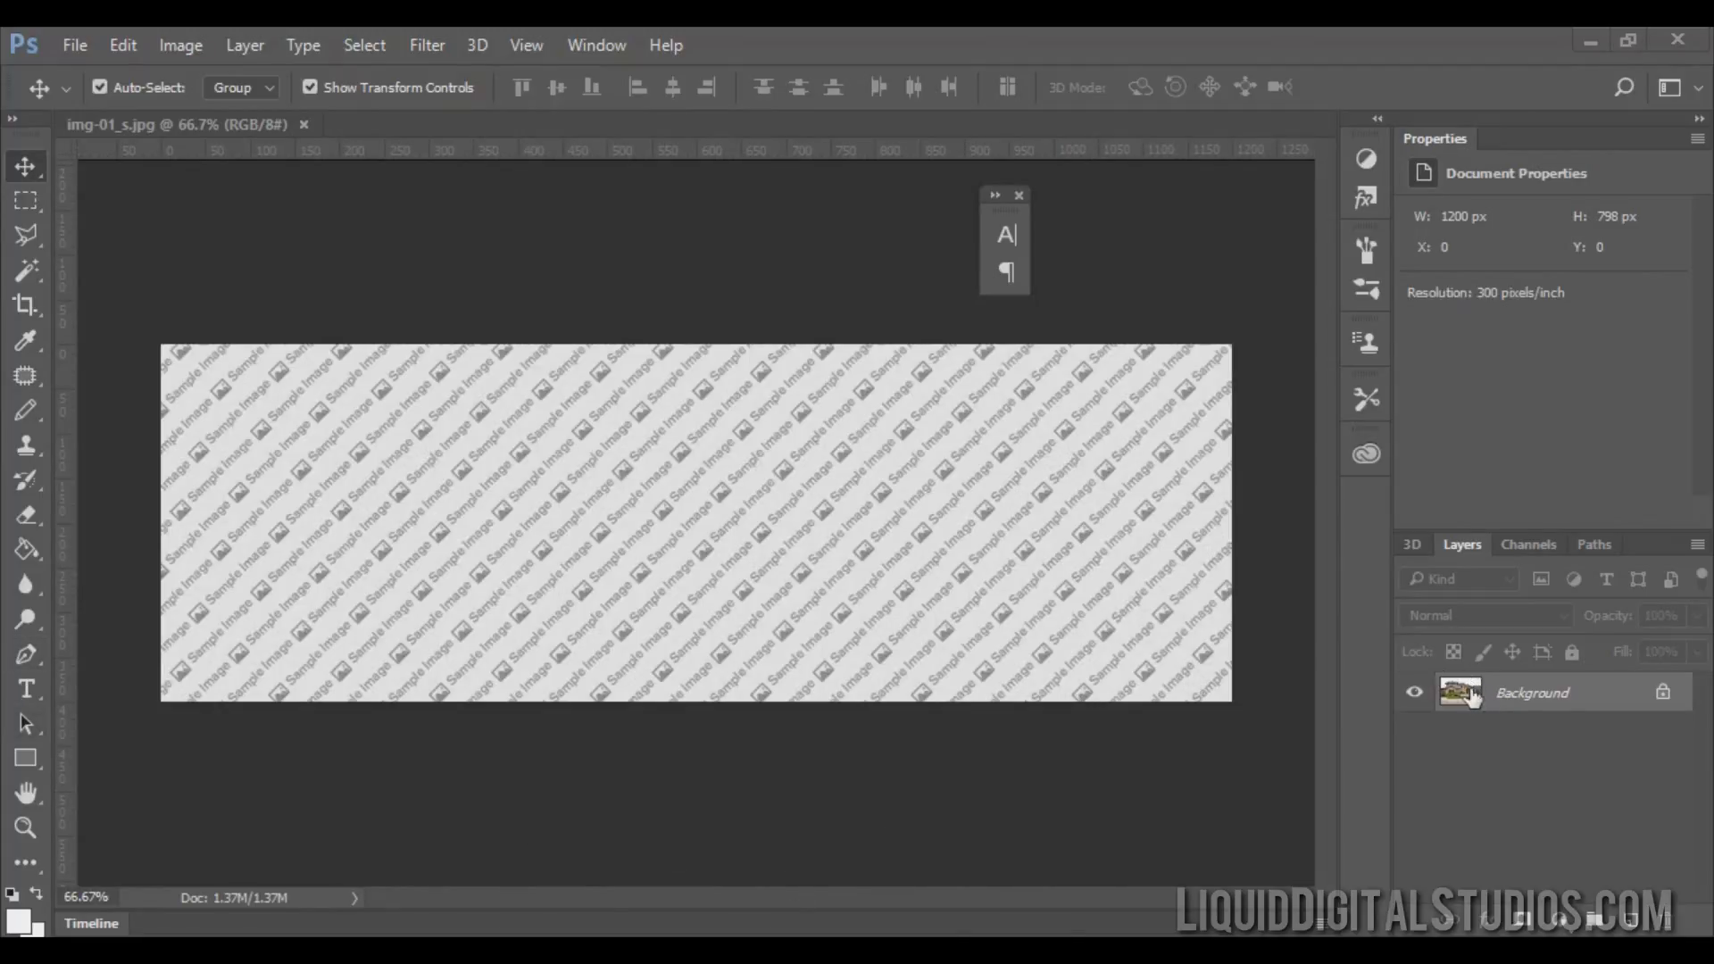
pyautogui.moveTo(1471, 698); pyautogui.dragTo(676, 509)
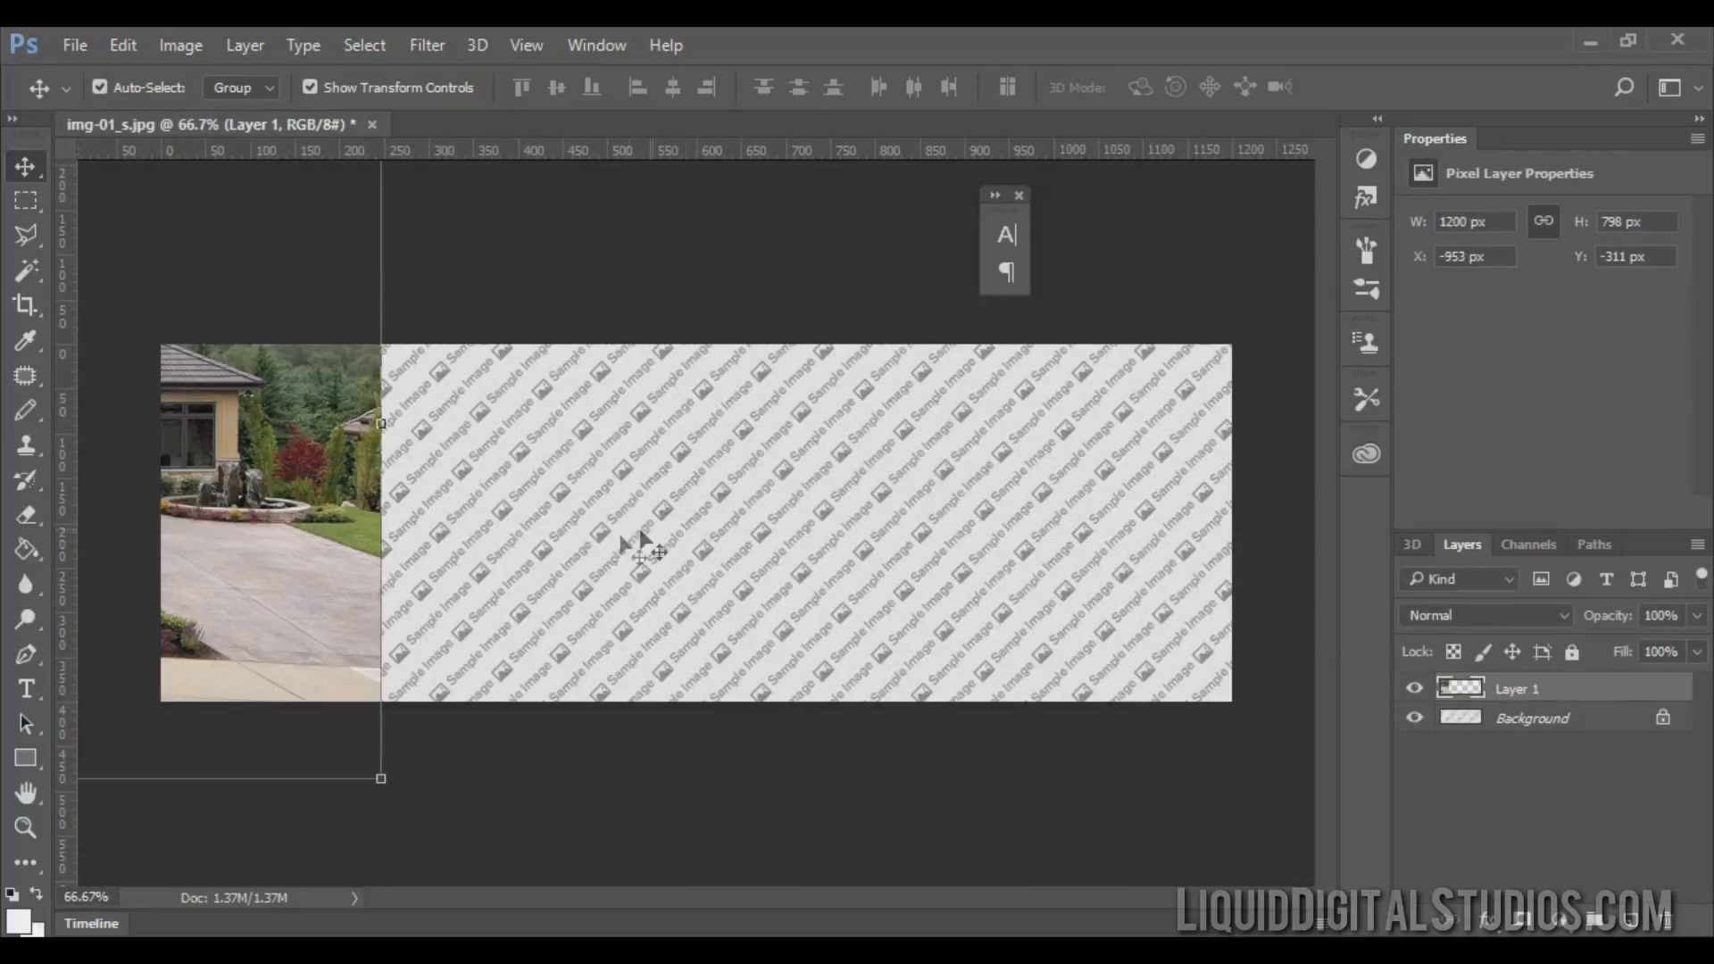
pyautogui.moveTo(303, 533); pyautogui.dragTo(1148, 586)
pyautogui.moveTo(796, 507); pyautogui.dragTo(809, 633)
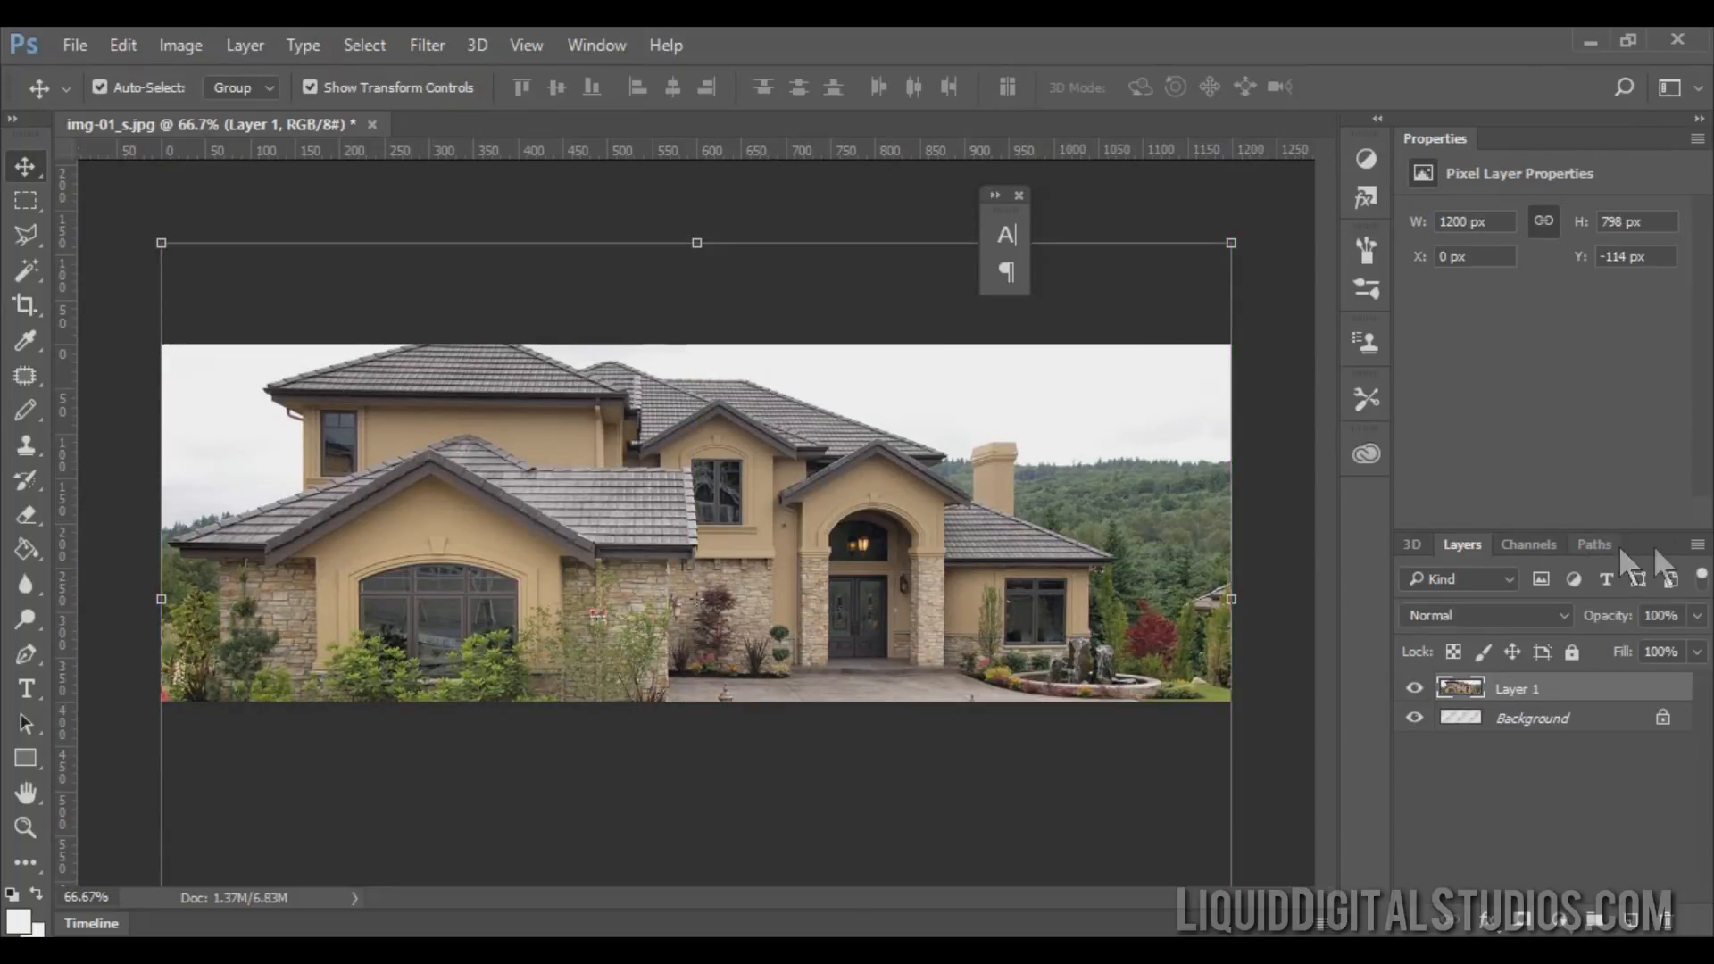
# Flatten the image and save it as img-01_LM.jpg in the fp-roksprocket-stories-showcase folder as a JPEG.
pyautogui.click(1696, 546)
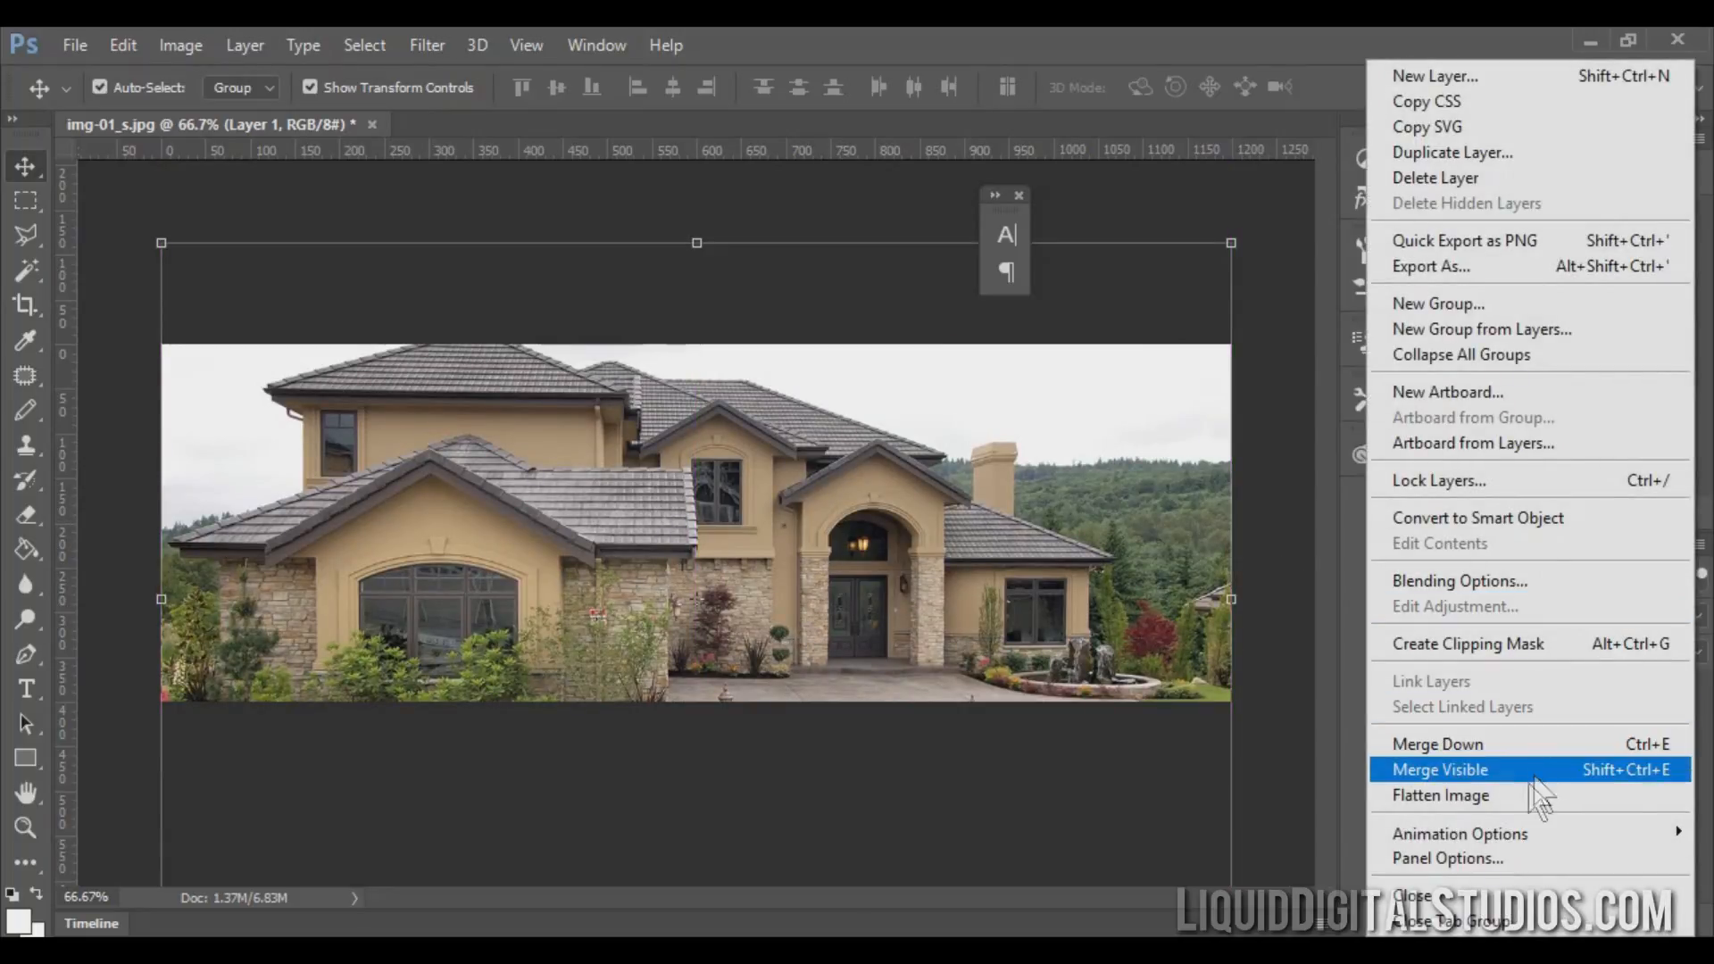
pyautogui.click(1524, 793)
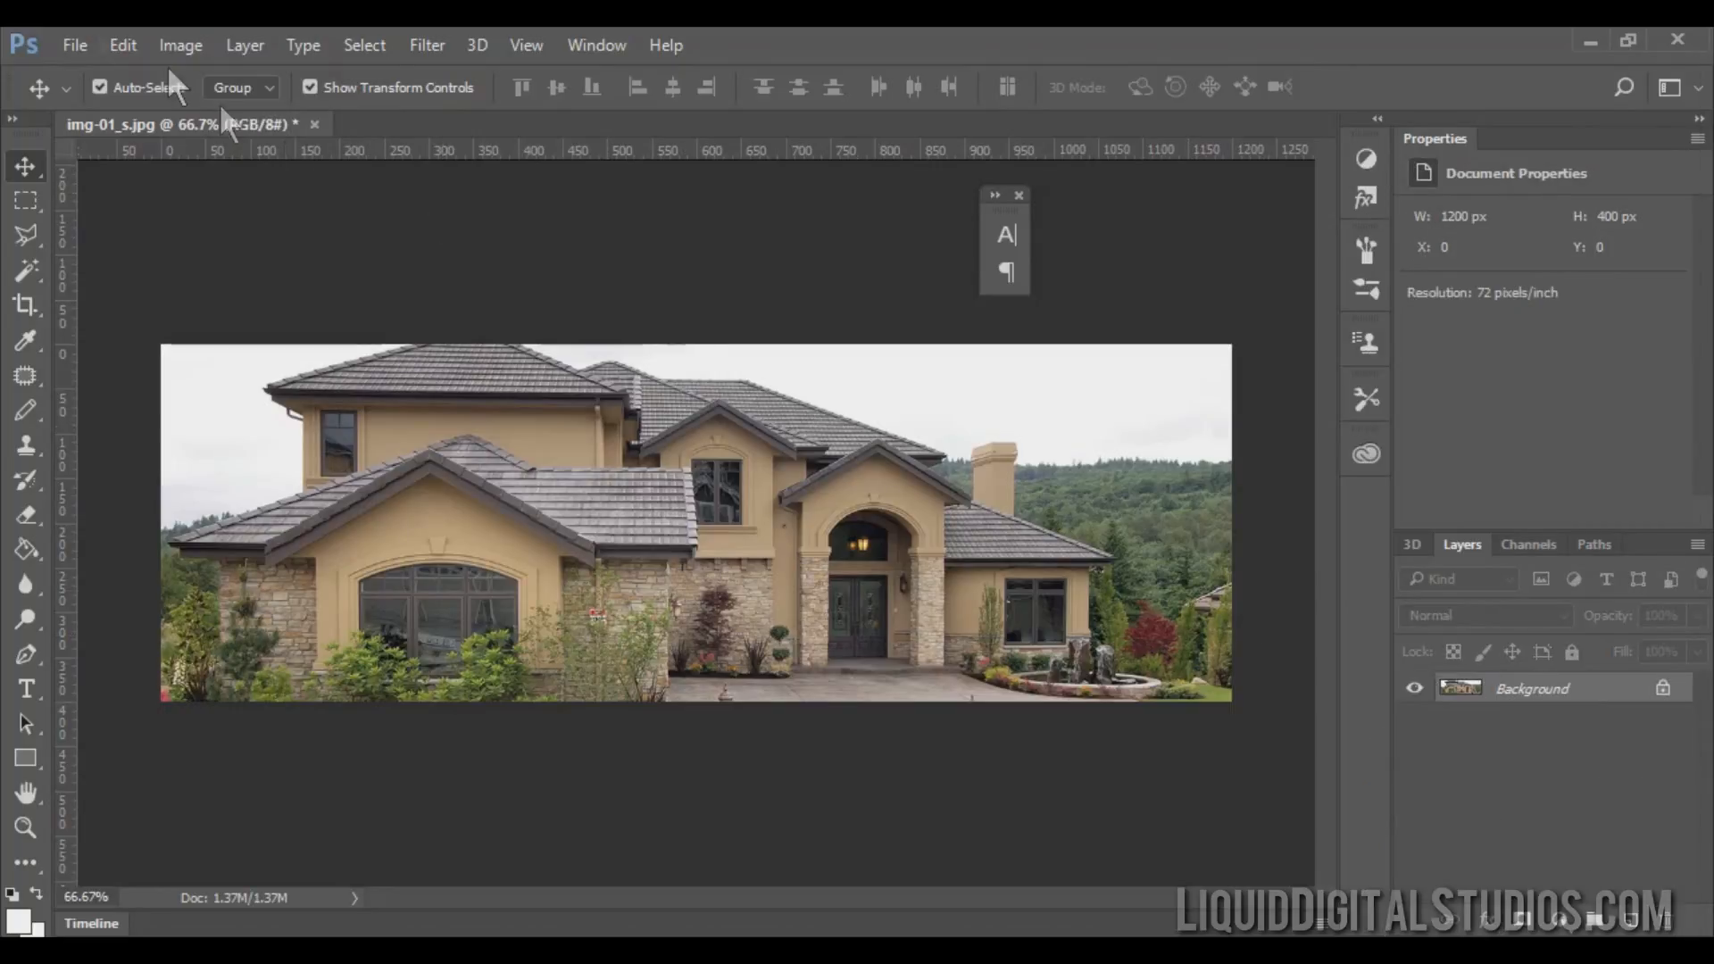
pyautogui.click(80, 43)
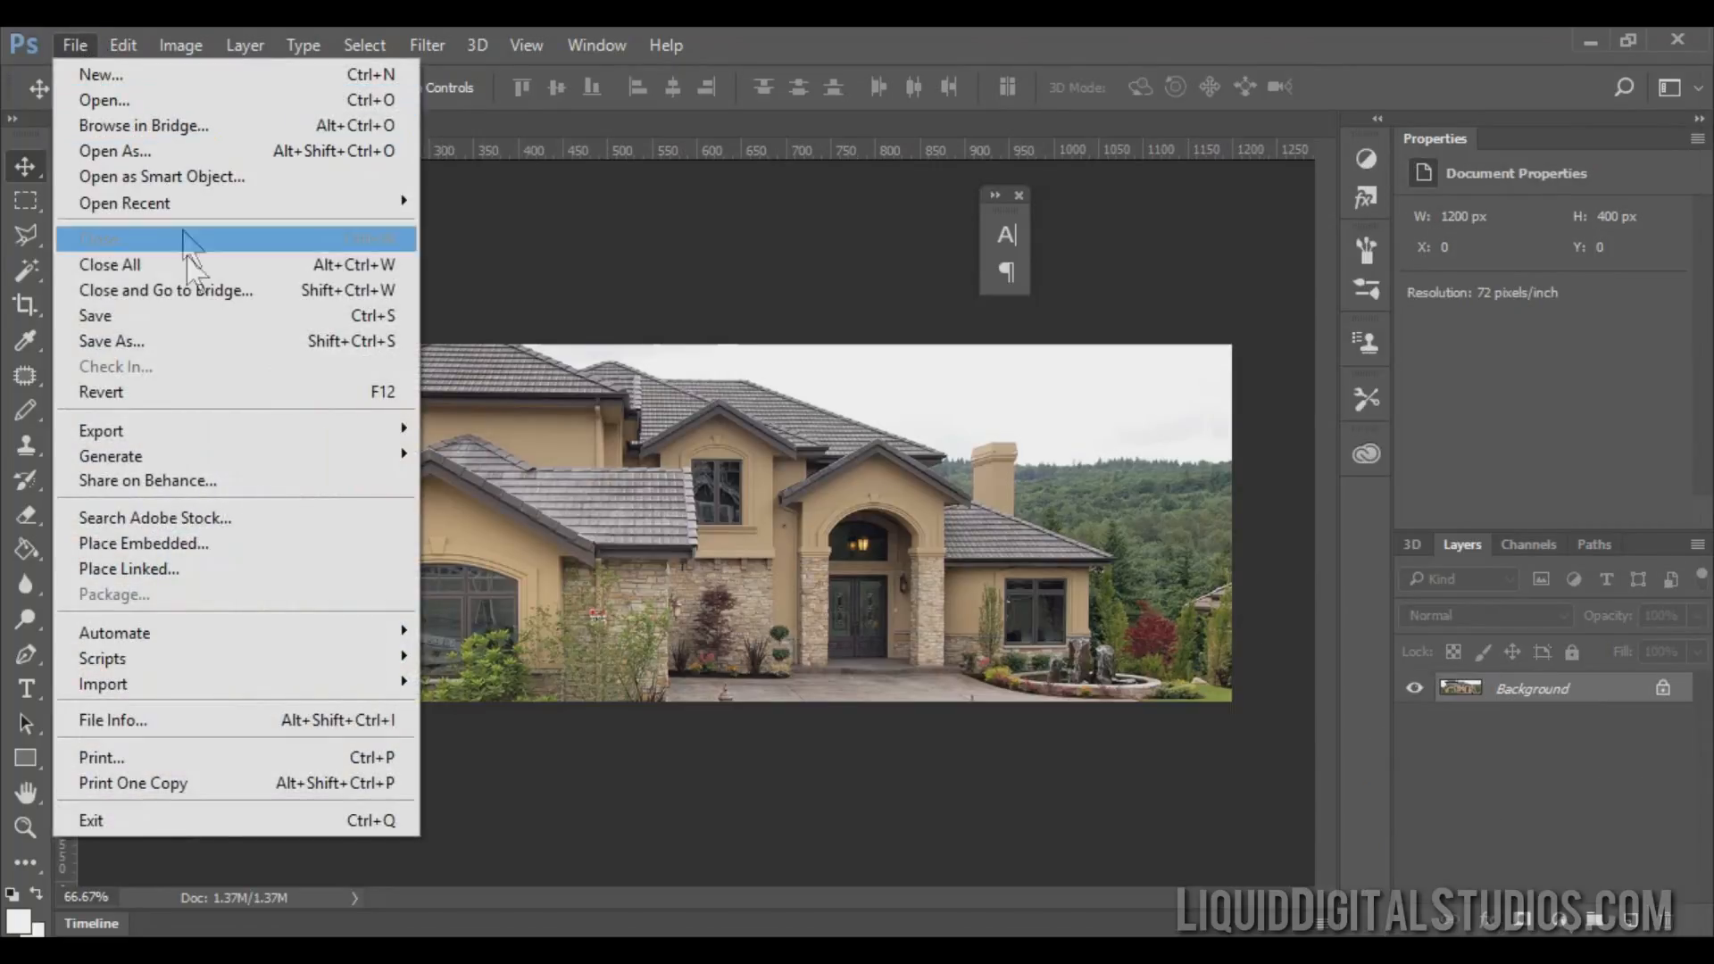
pyautogui.click(179, 340)
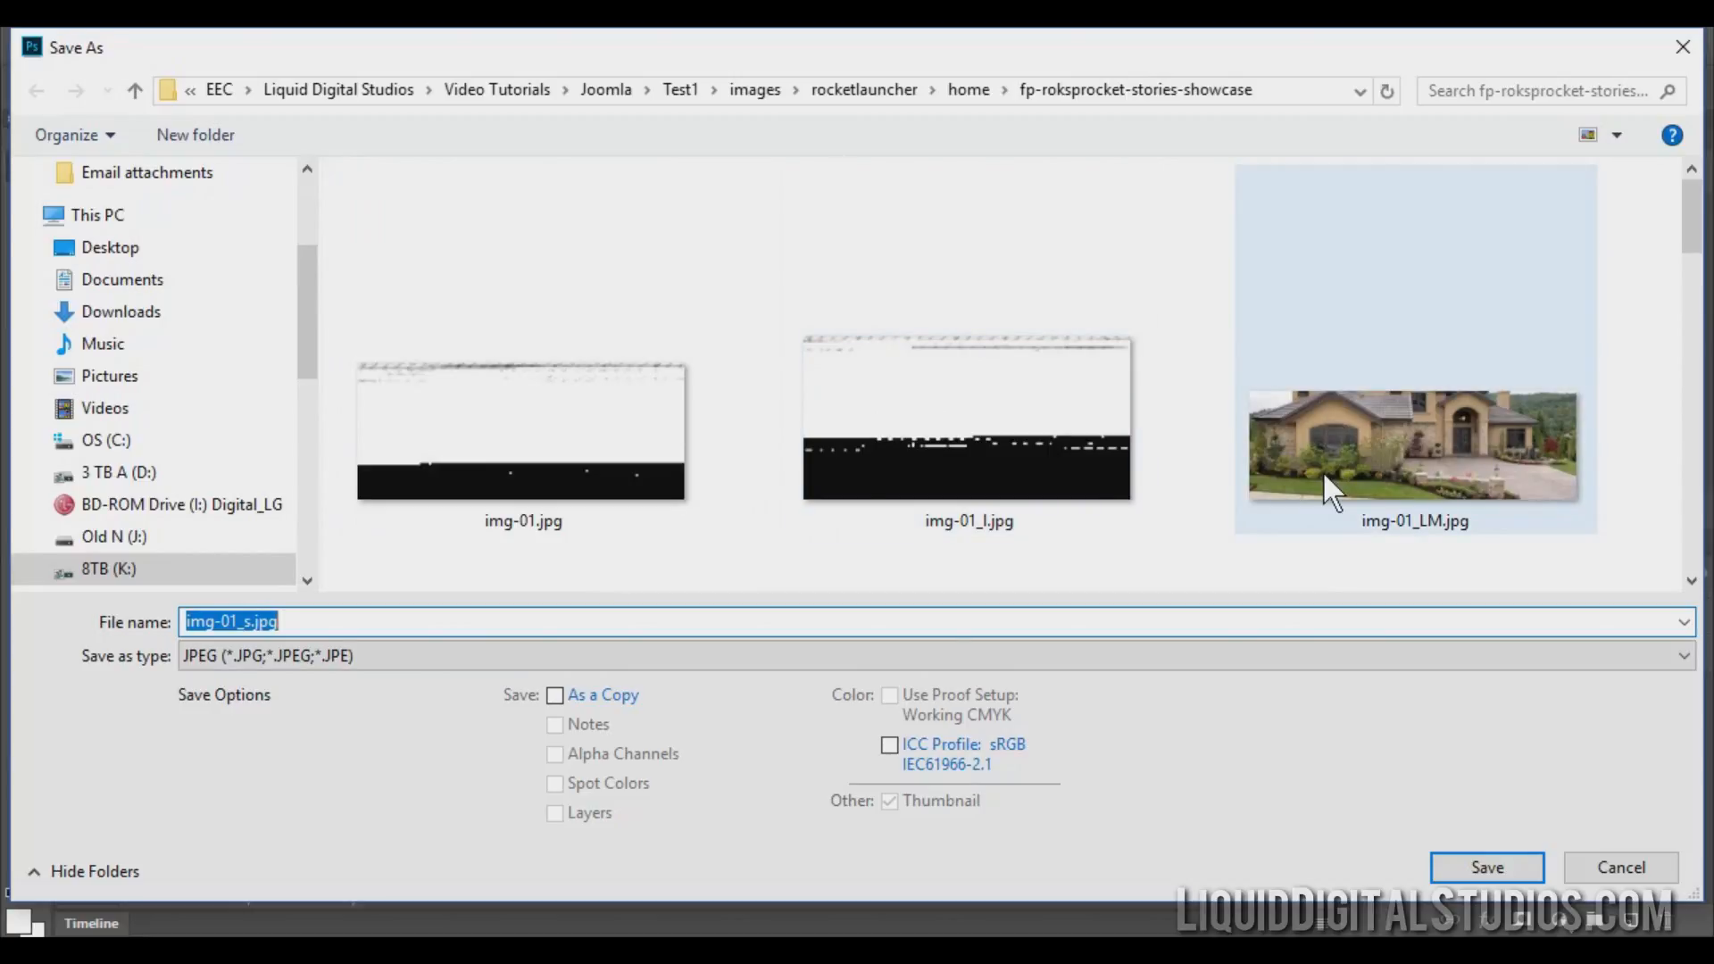
pyautogui.click(1380, 459)
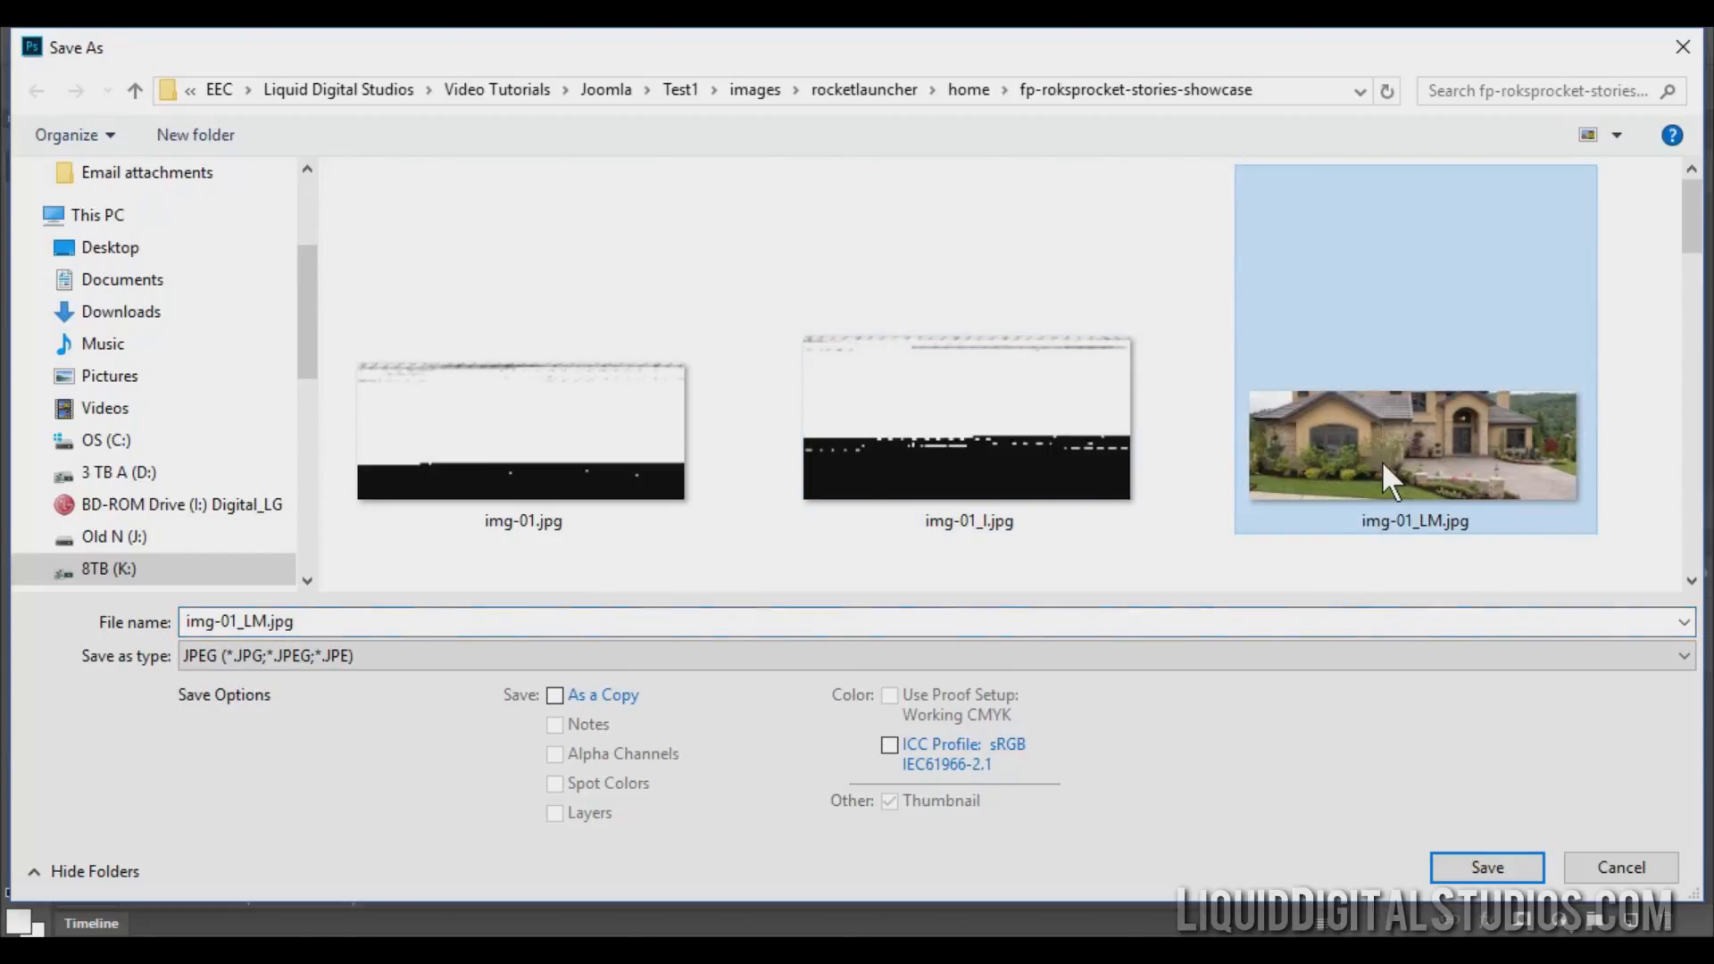
pyautogui.doubleClick(1474, 411)
pyautogui.click(923, 501)
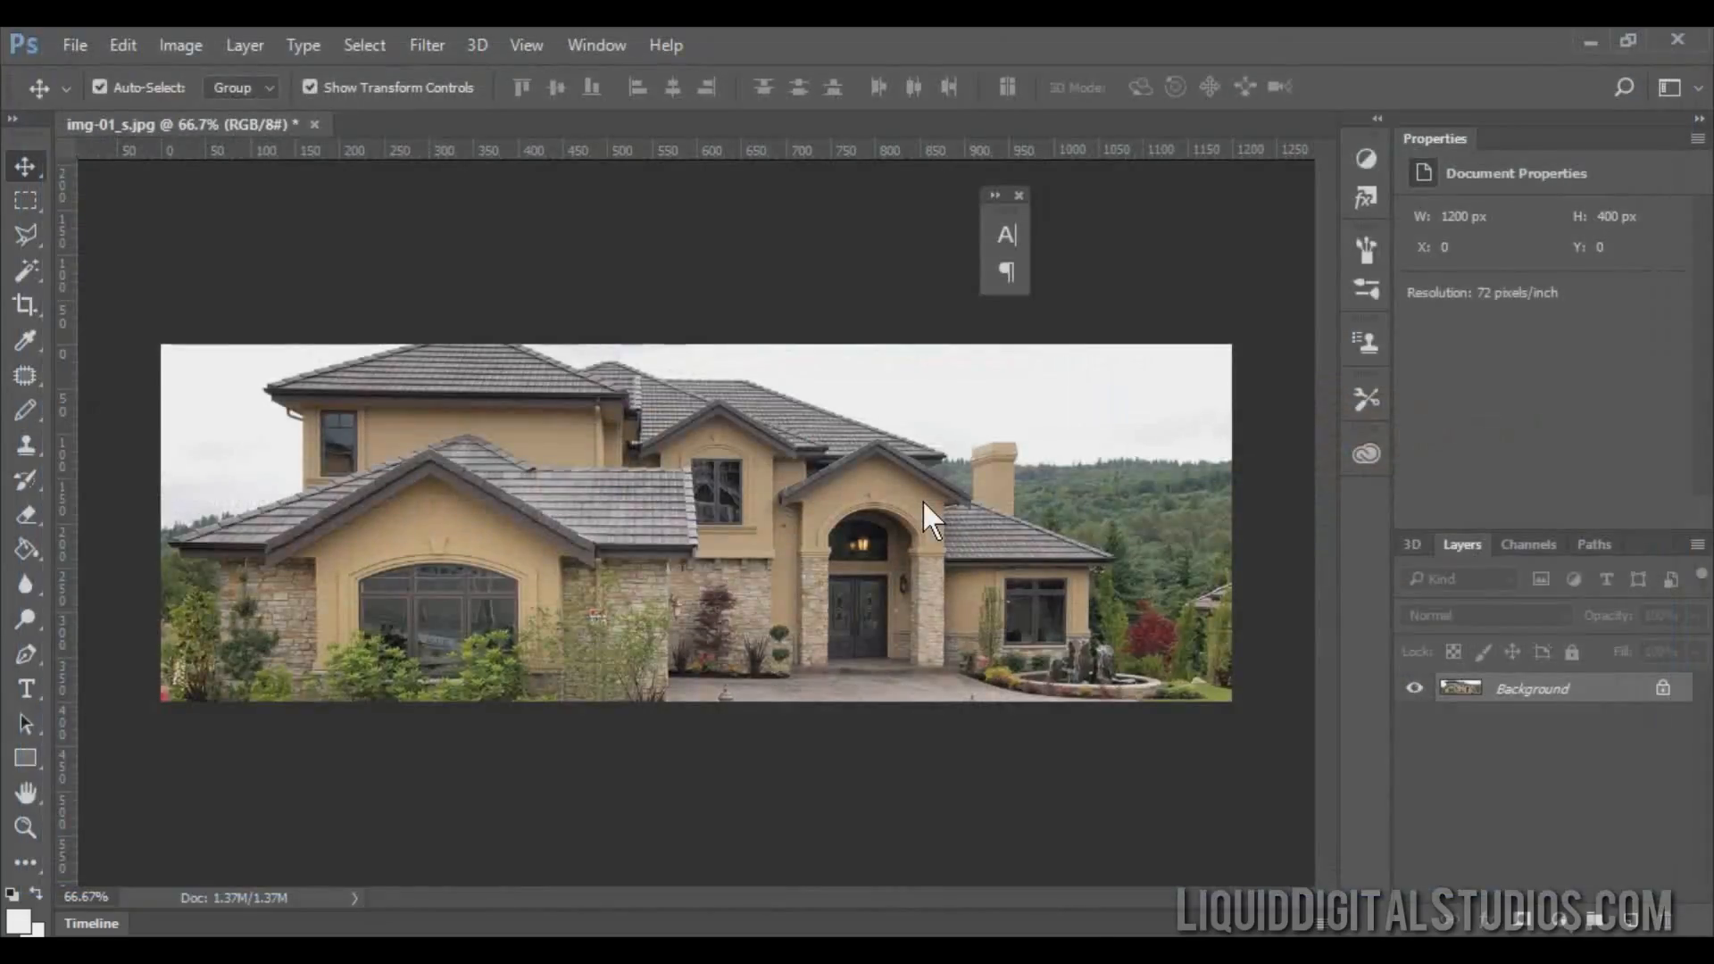
pyautogui.click(585, 413)
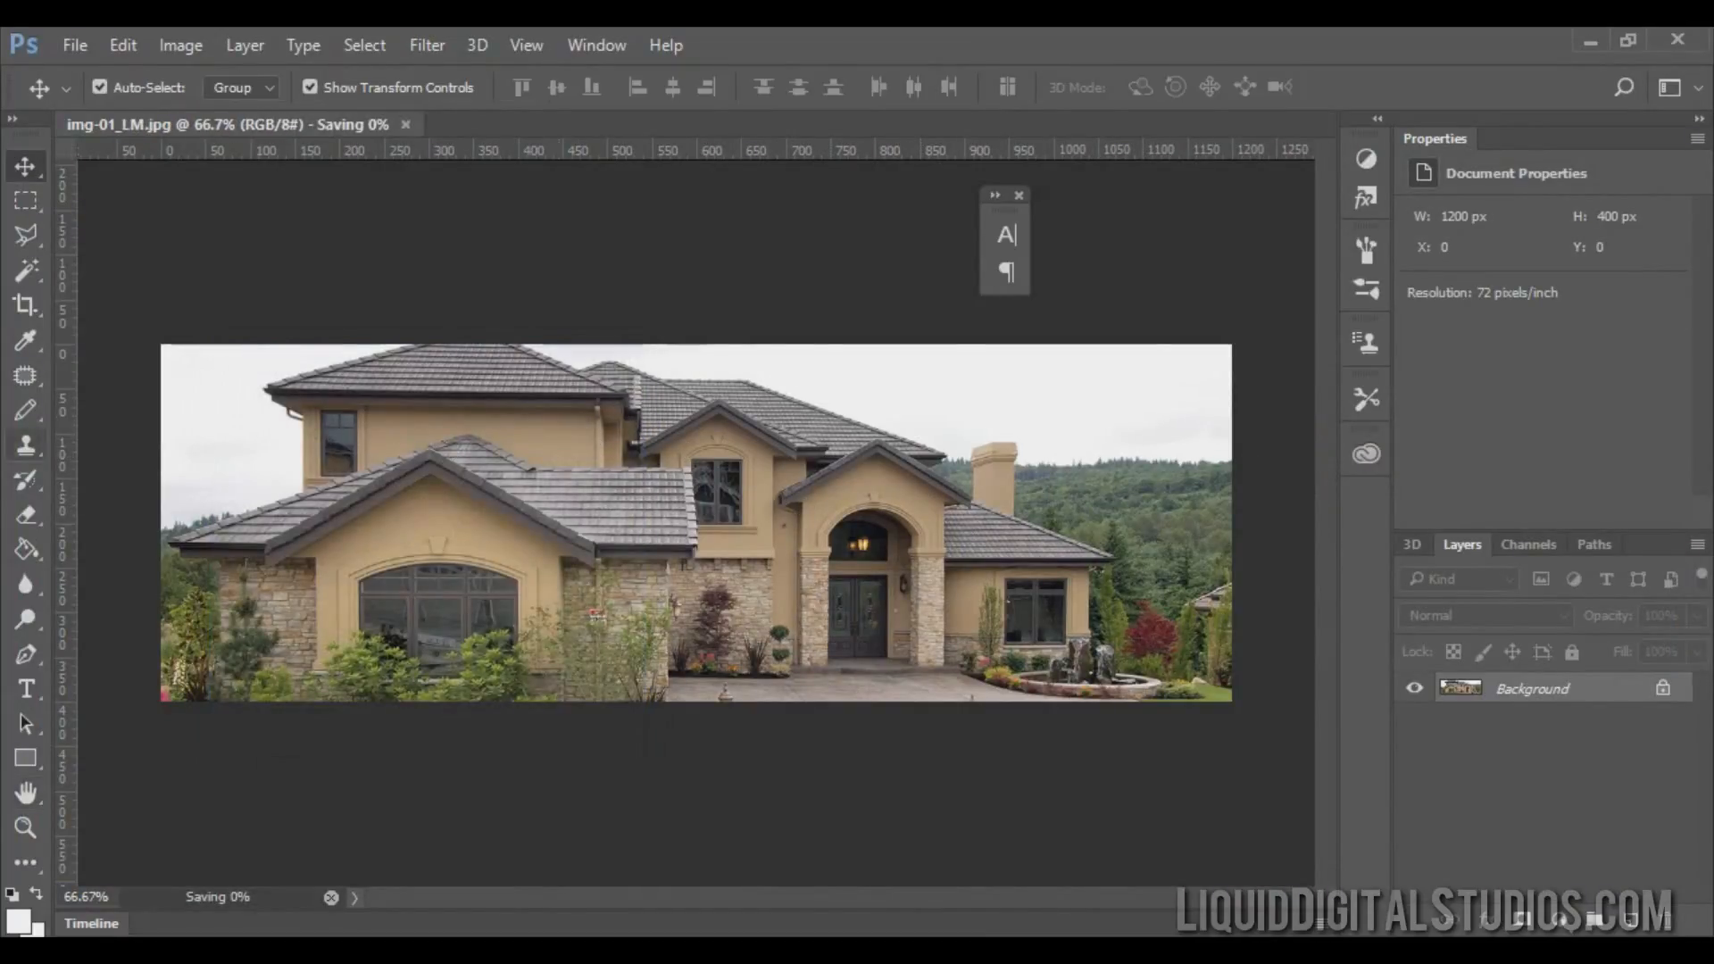
# Close the AdobeStock_920722.jpeg document without saving its changes and minimise Photoshop.
pyautogui.hotkey('ctrl', 'w')
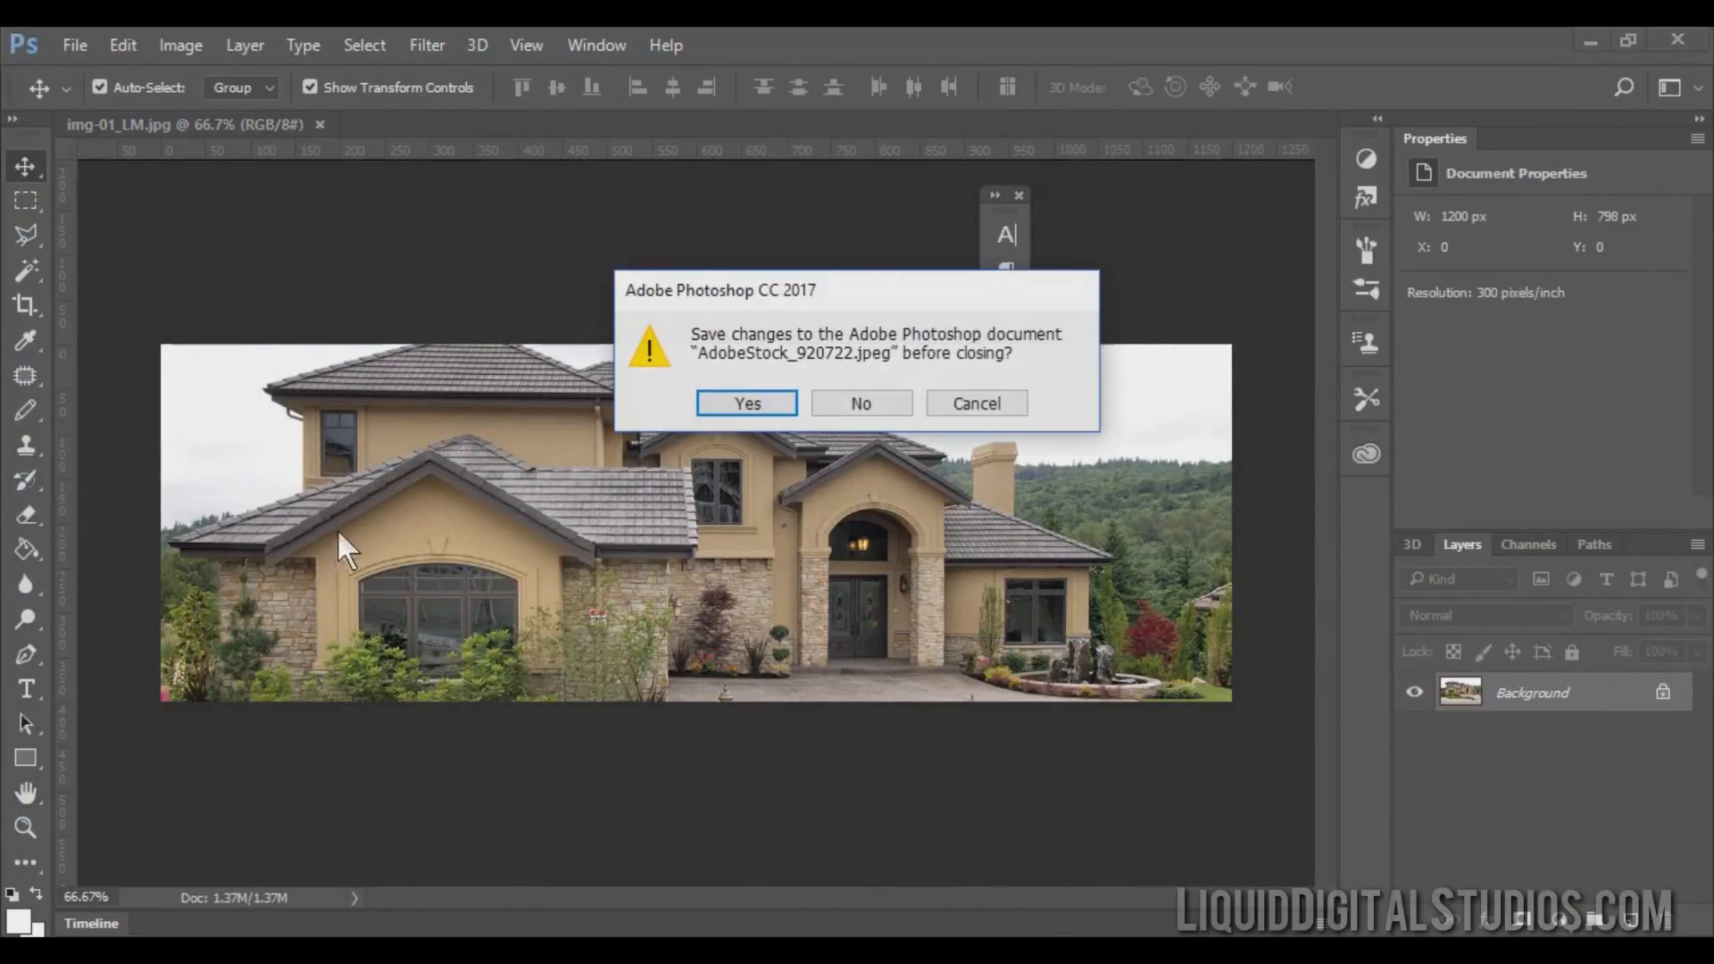
pyautogui.click(839, 407)
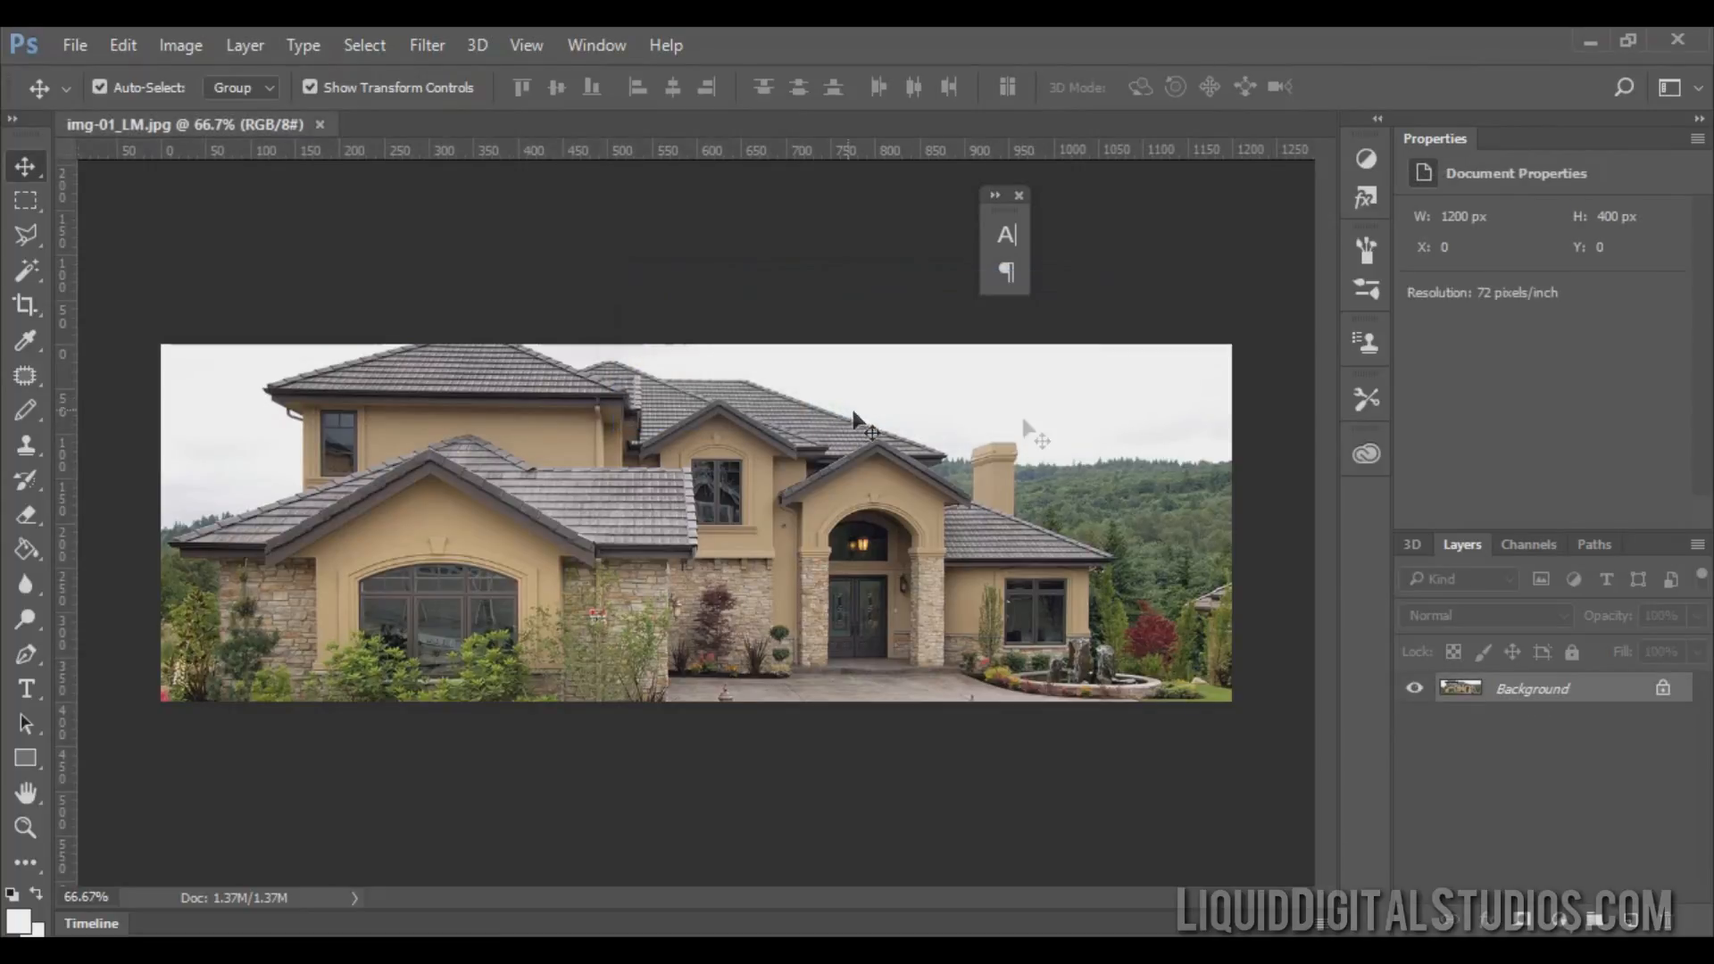
pyautogui.click(1590, 42)
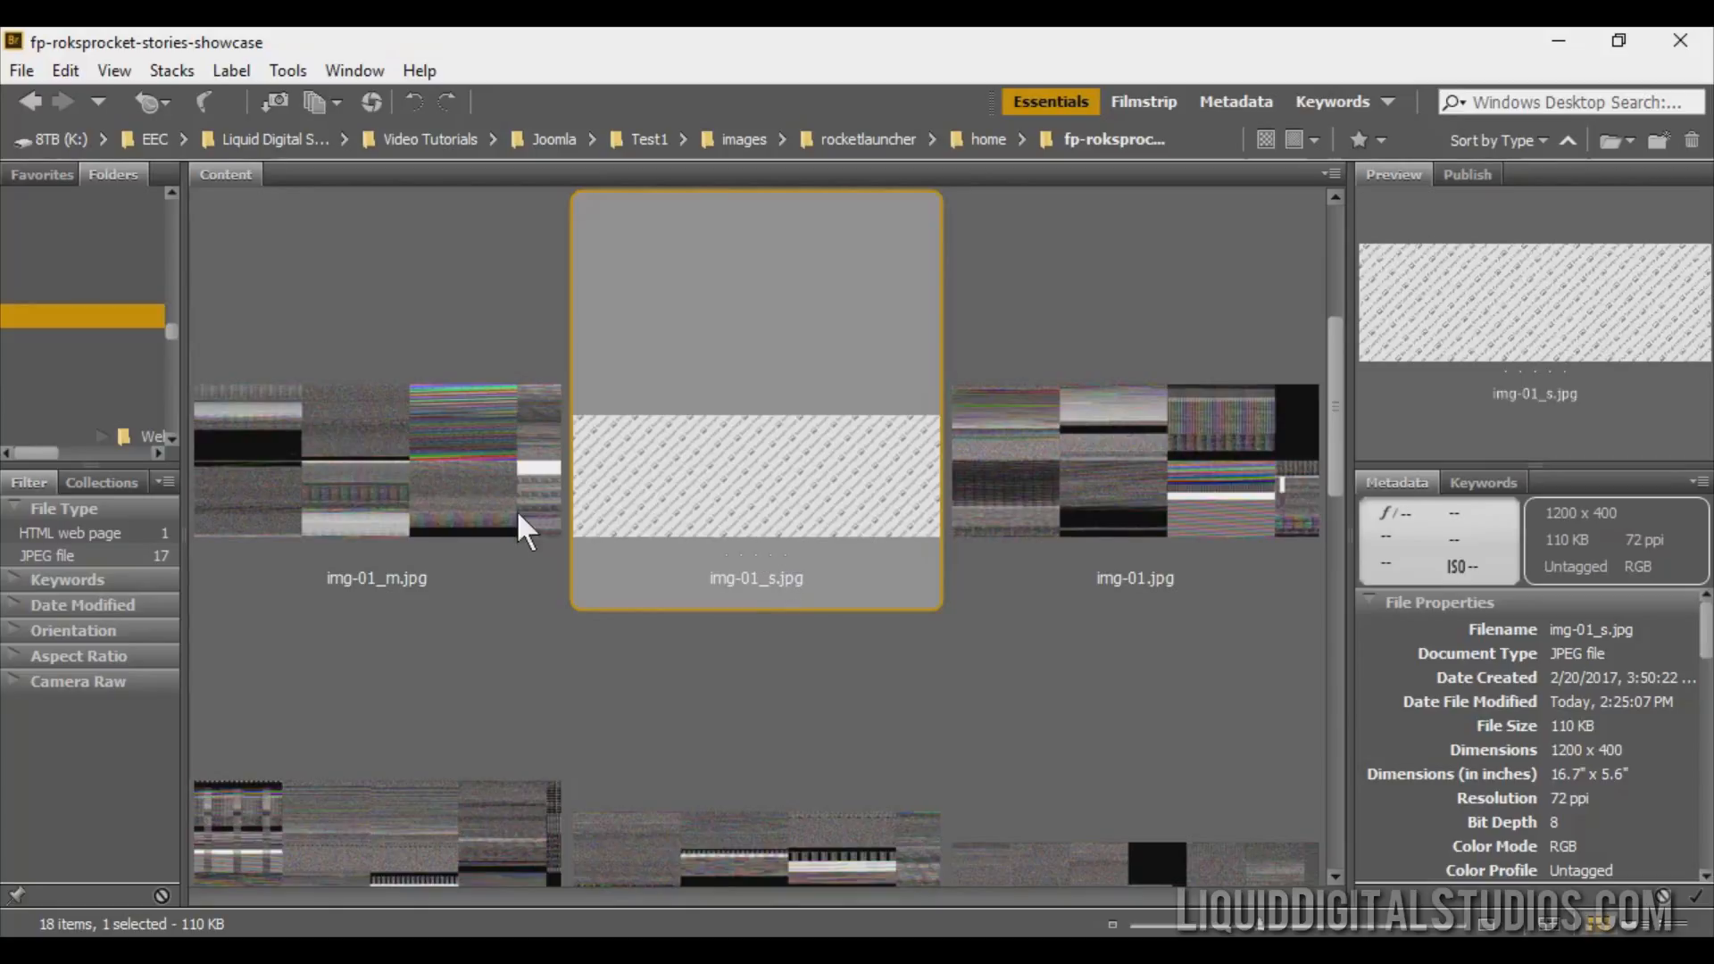
# Browse the showcase folder in Bridge and inspect the new img-01_LM.jpg file's properties.
pyautogui.scroll(-5, 706, 500)
pyautogui.scroll(5, 703, 485)
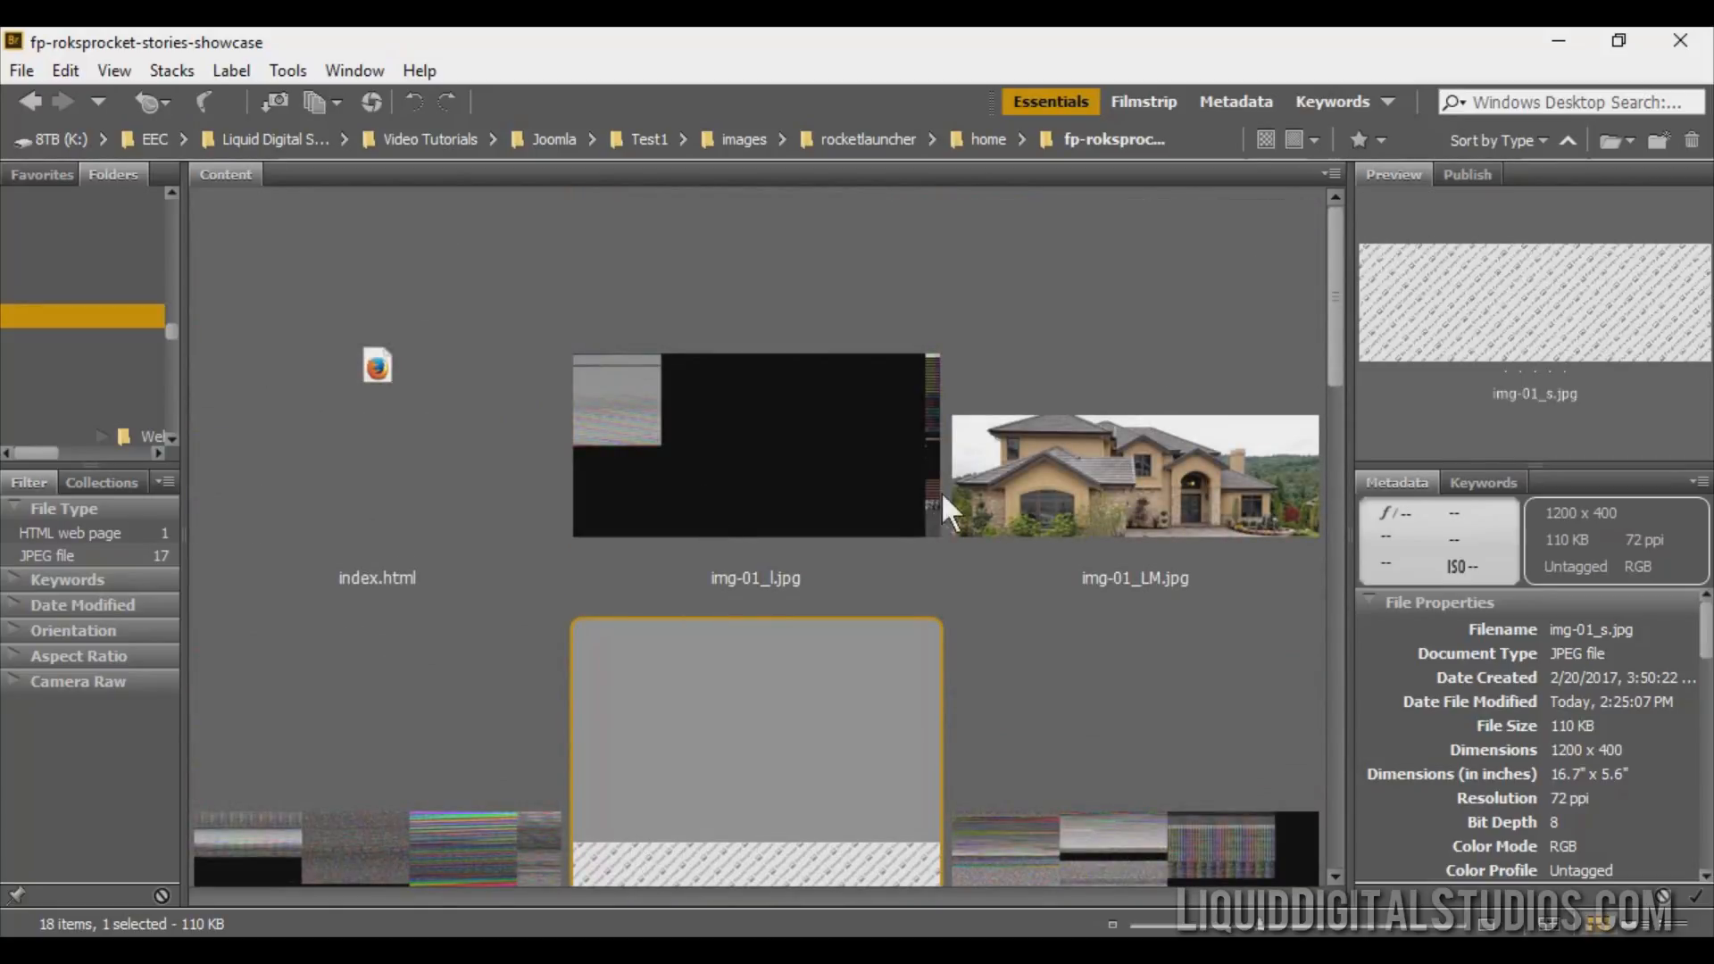
pyautogui.click(1068, 522)
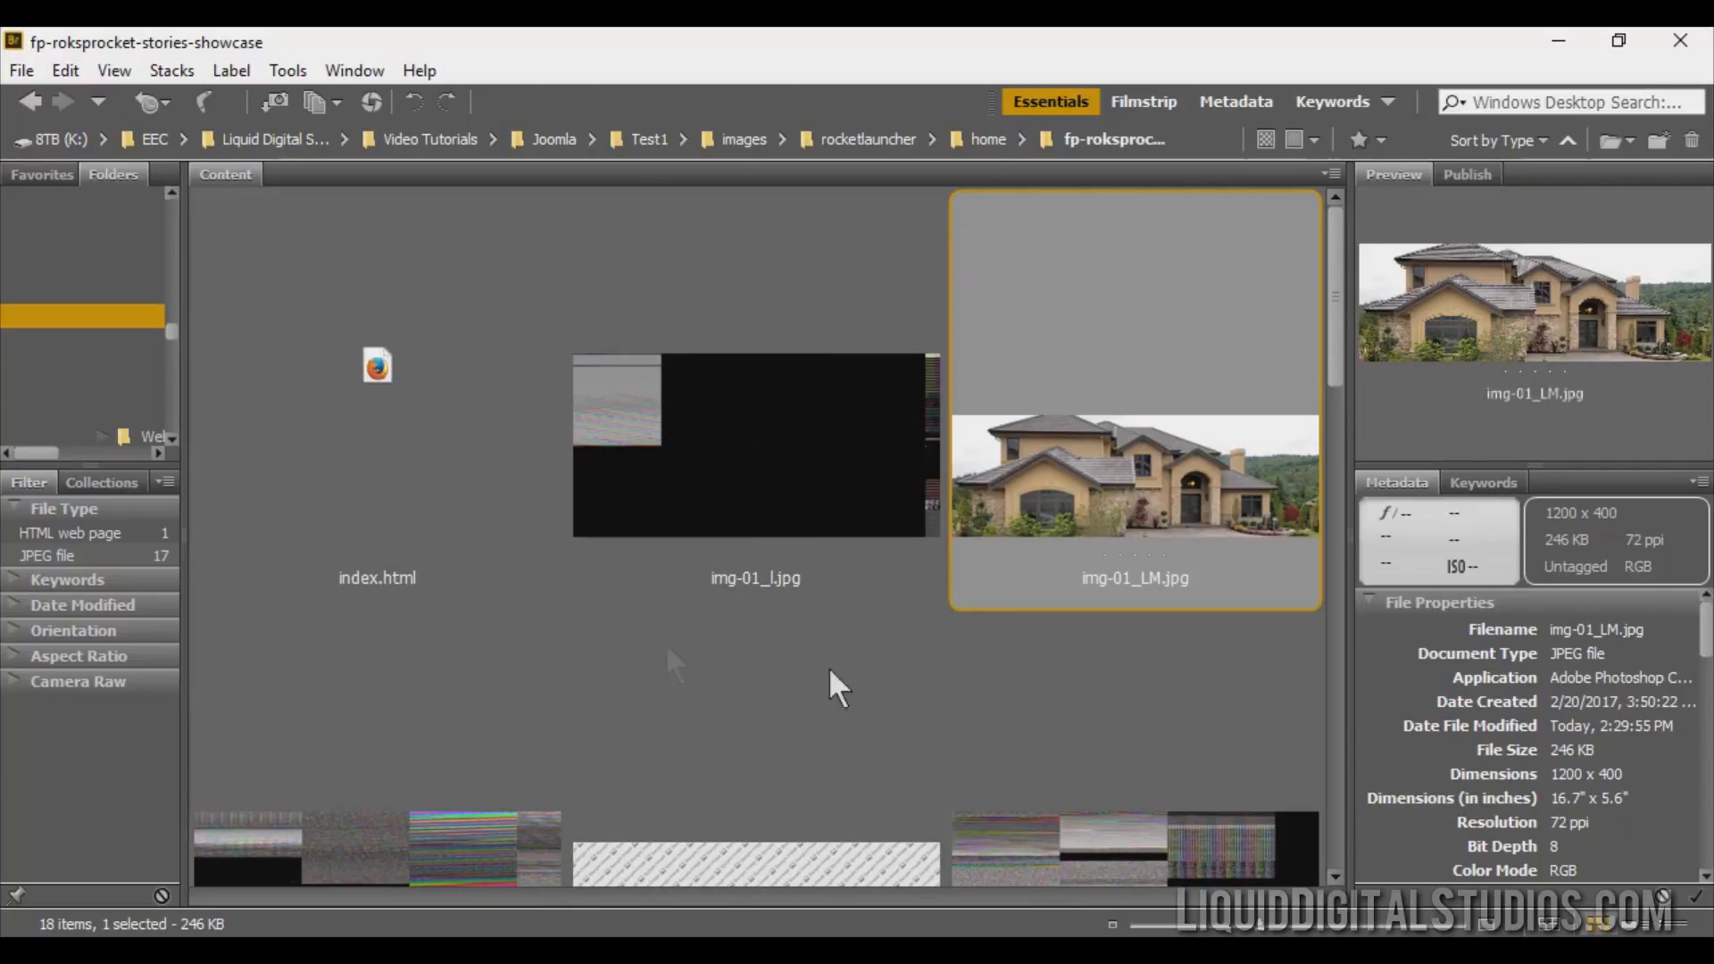
pyautogui.scroll(-3, 883, 683)
pyautogui.scroll(3, 881, 677)
pyautogui.scroll(-3, 911, 848)
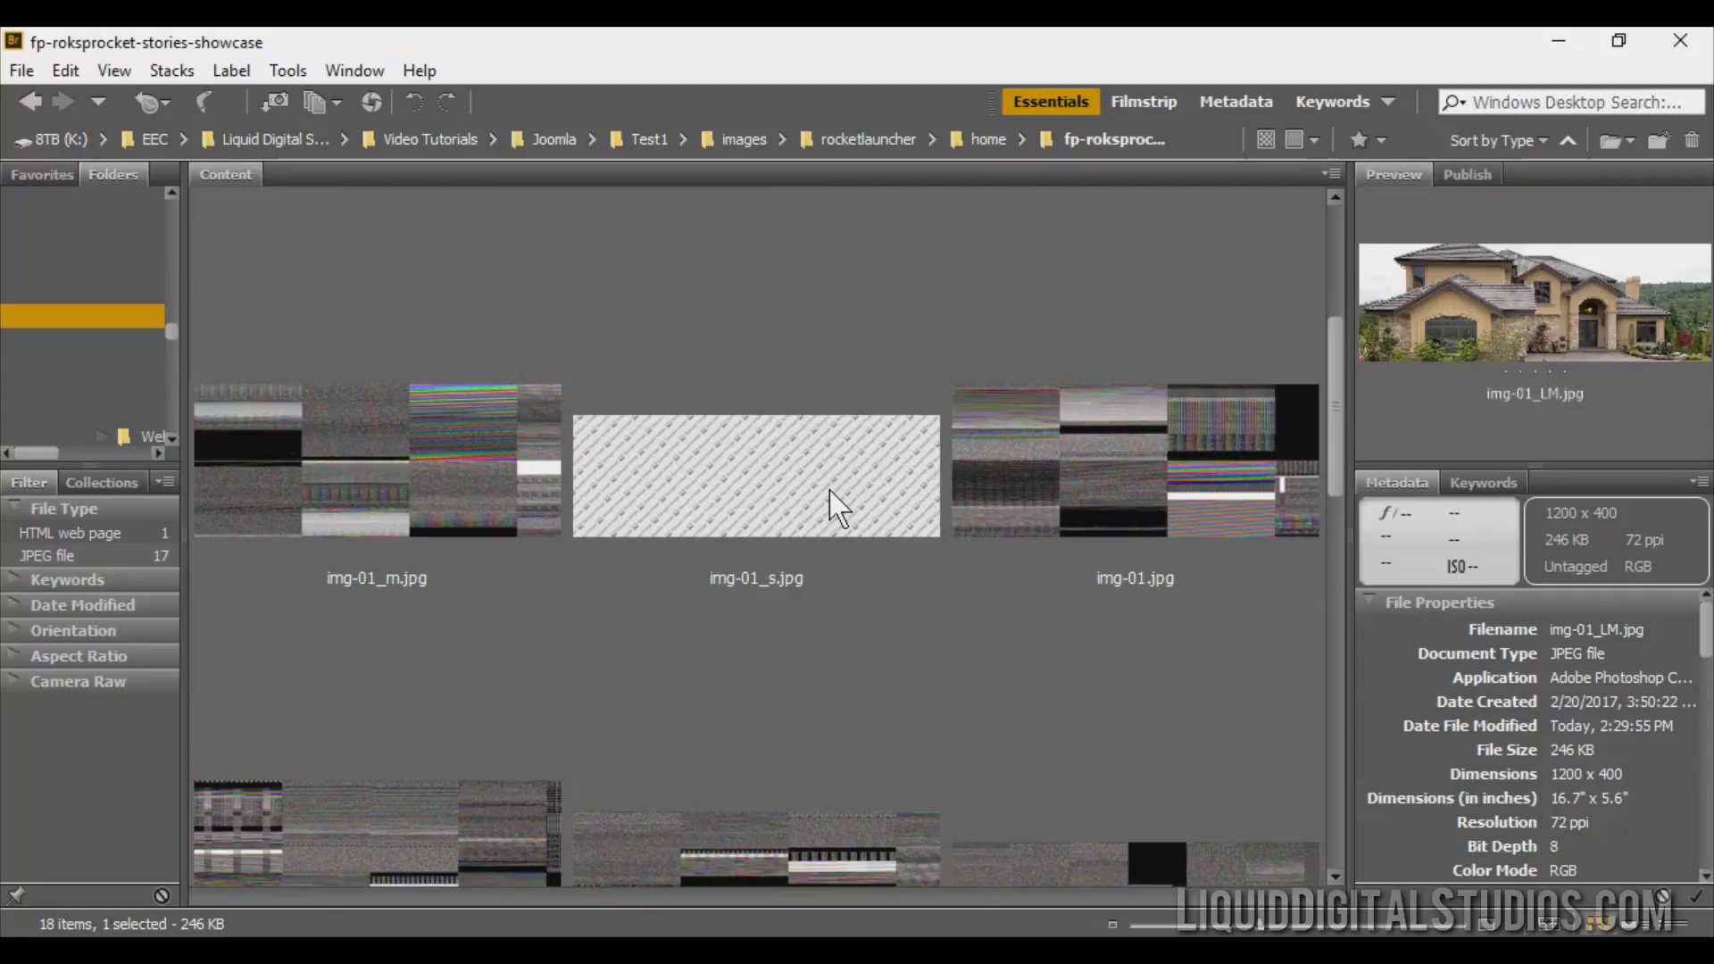
pyautogui.scroll(3, 964, 337)
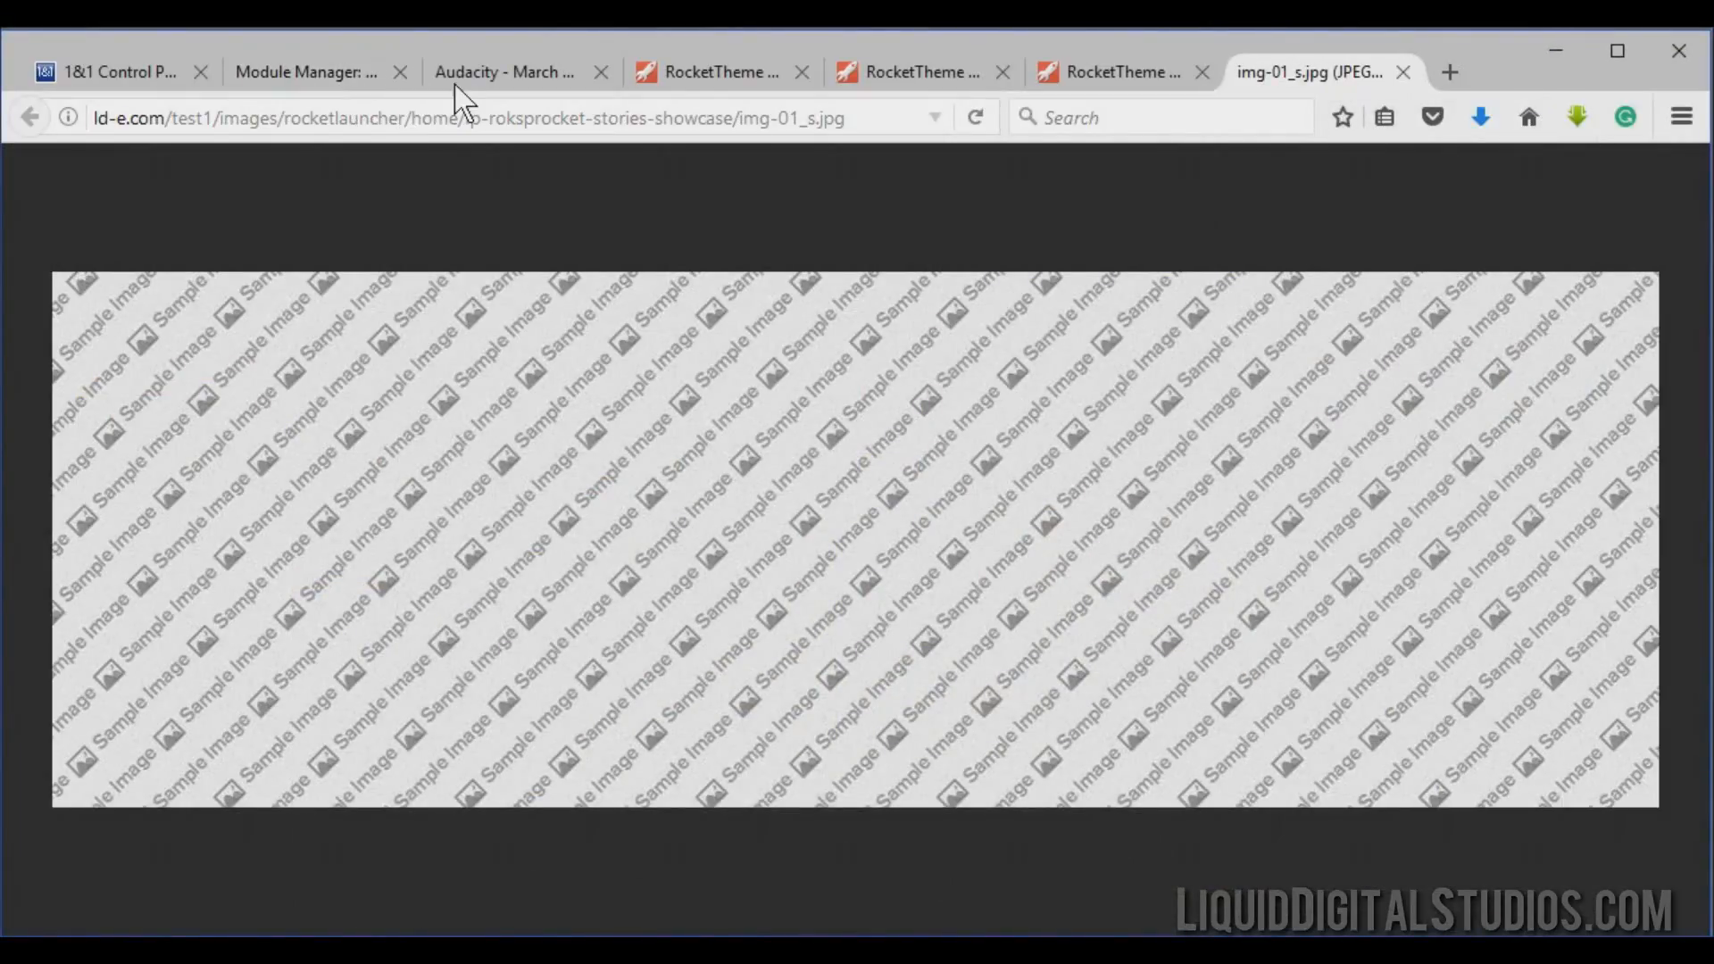
# Upload img-01_LM.jpg through the module's image picker and insert it as Item 01's image.
pyautogui.click(305, 75)
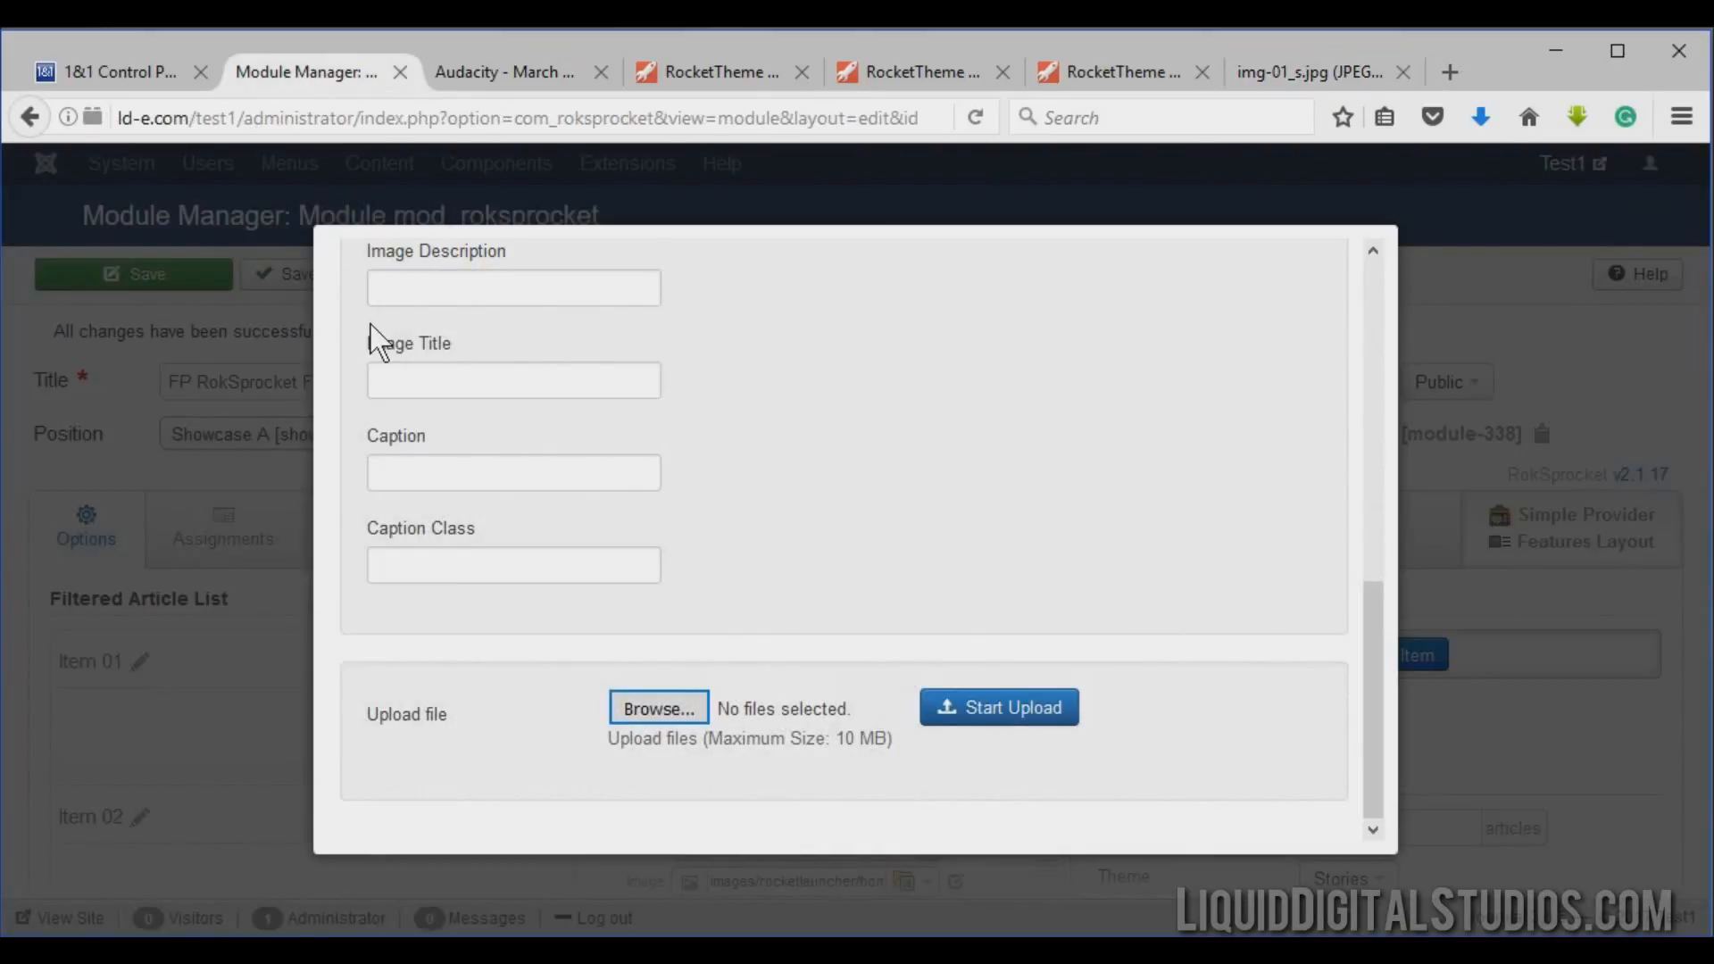
pyautogui.click(656, 712)
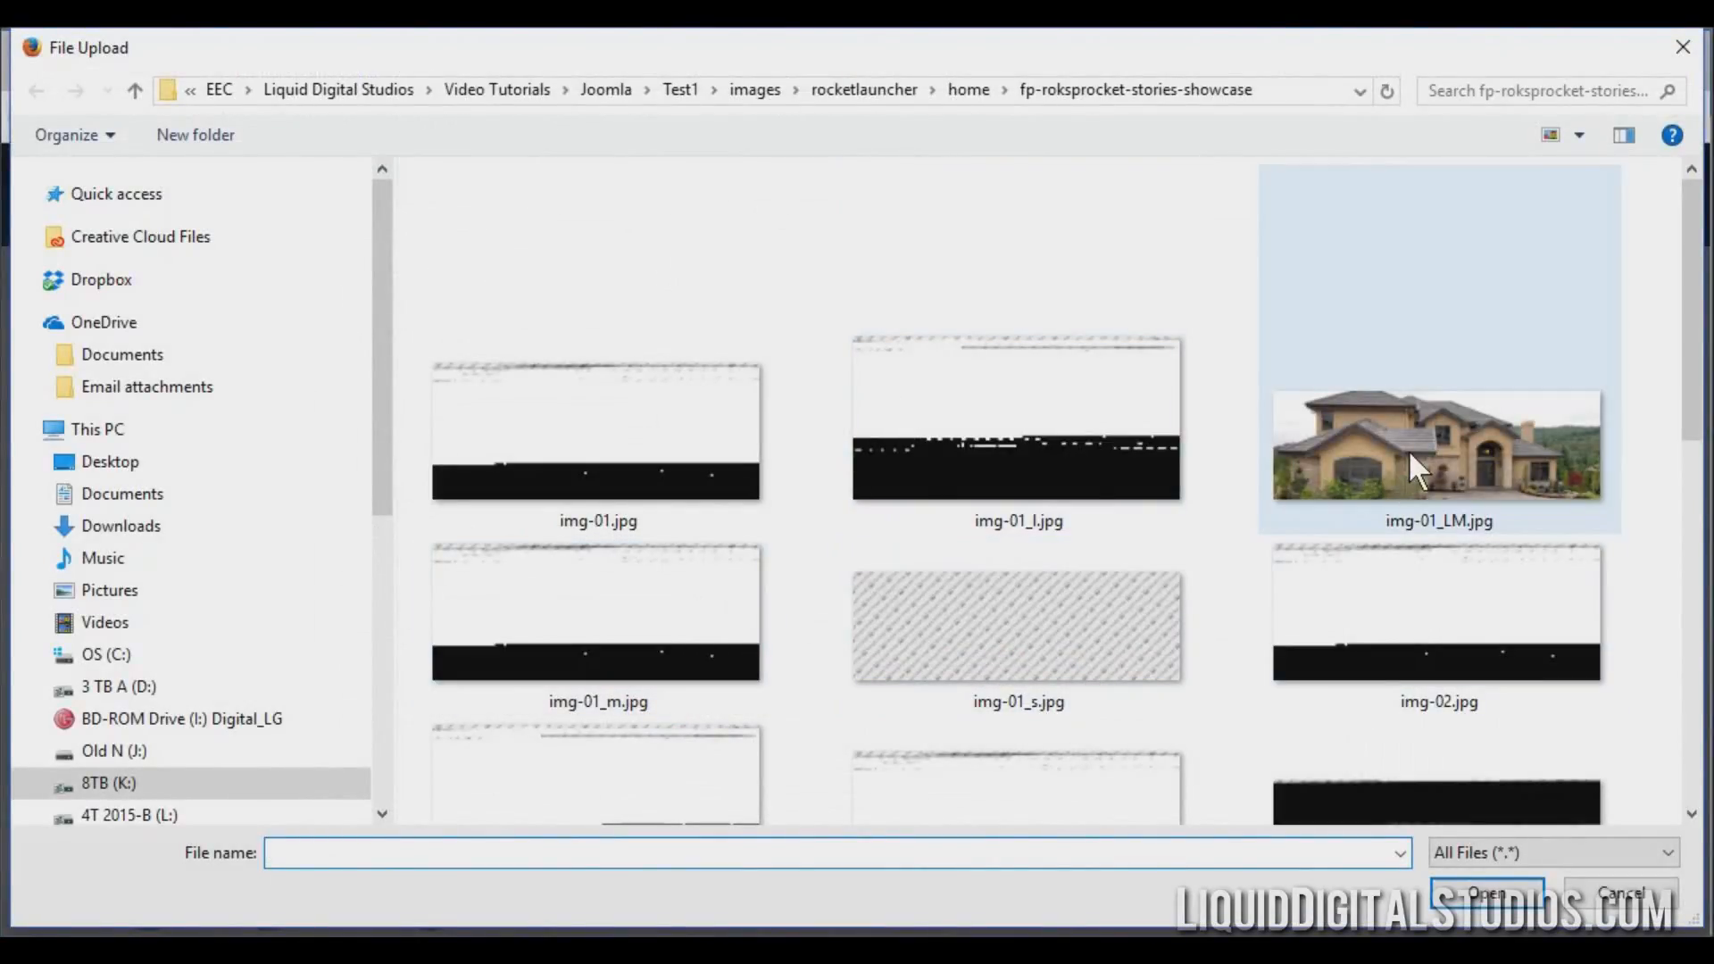
pyautogui.click(1409, 454)
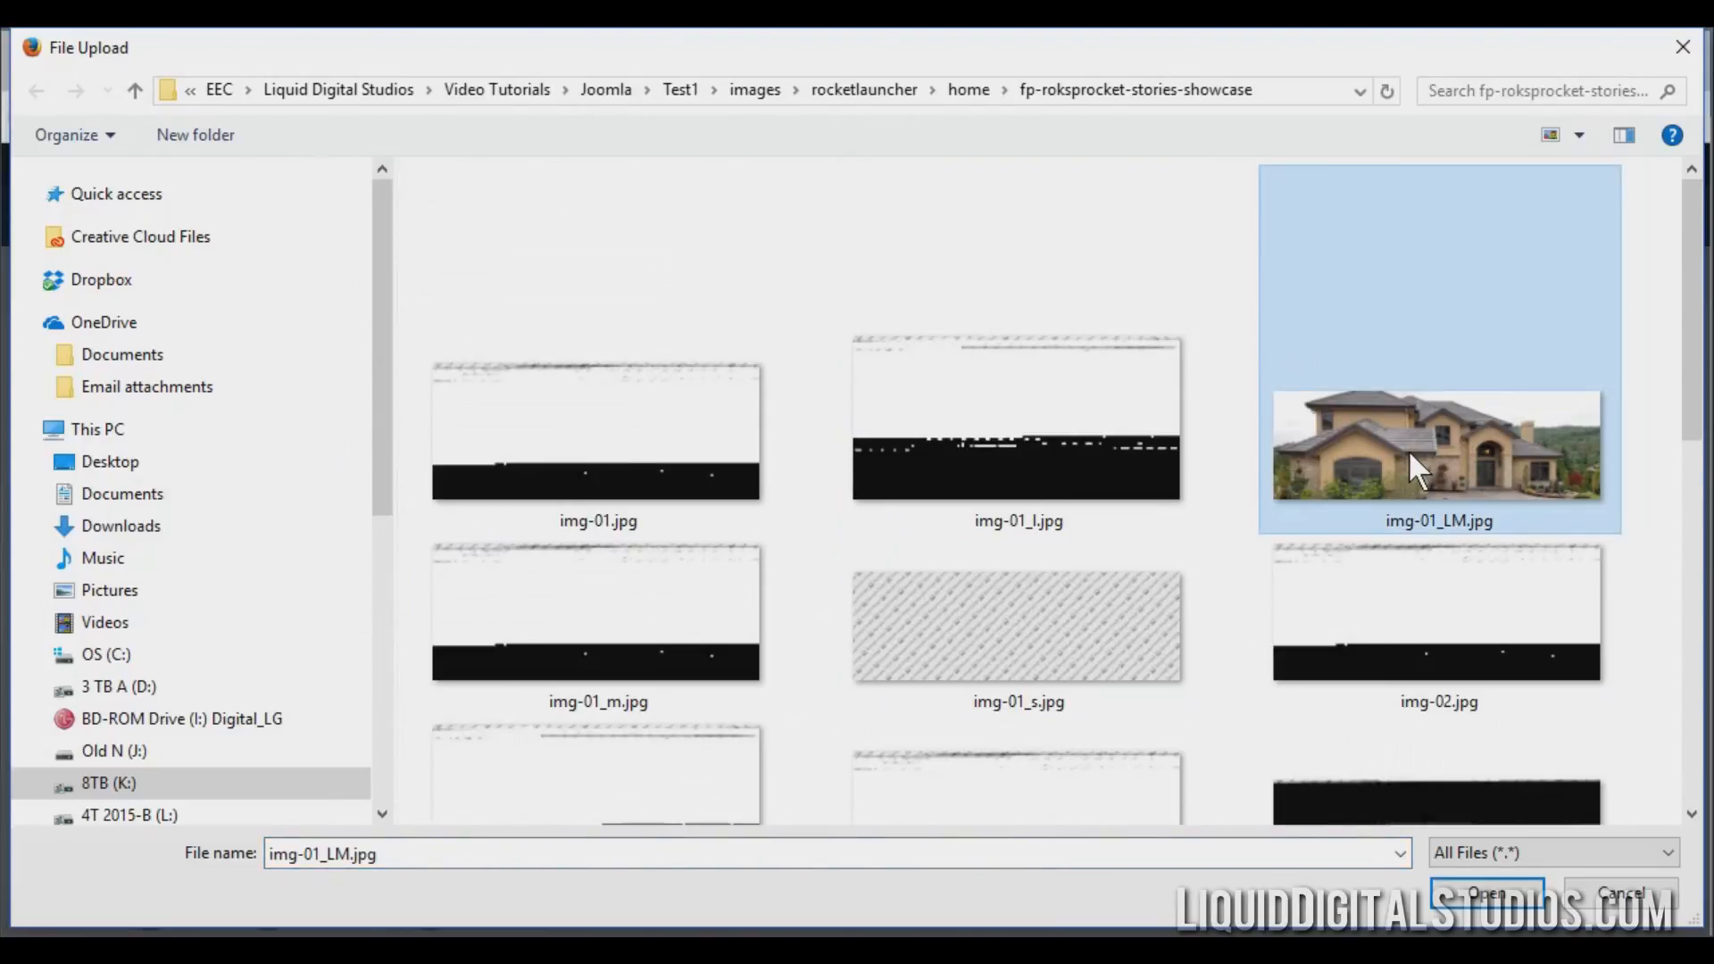
pyautogui.doubleClick(1407, 448)
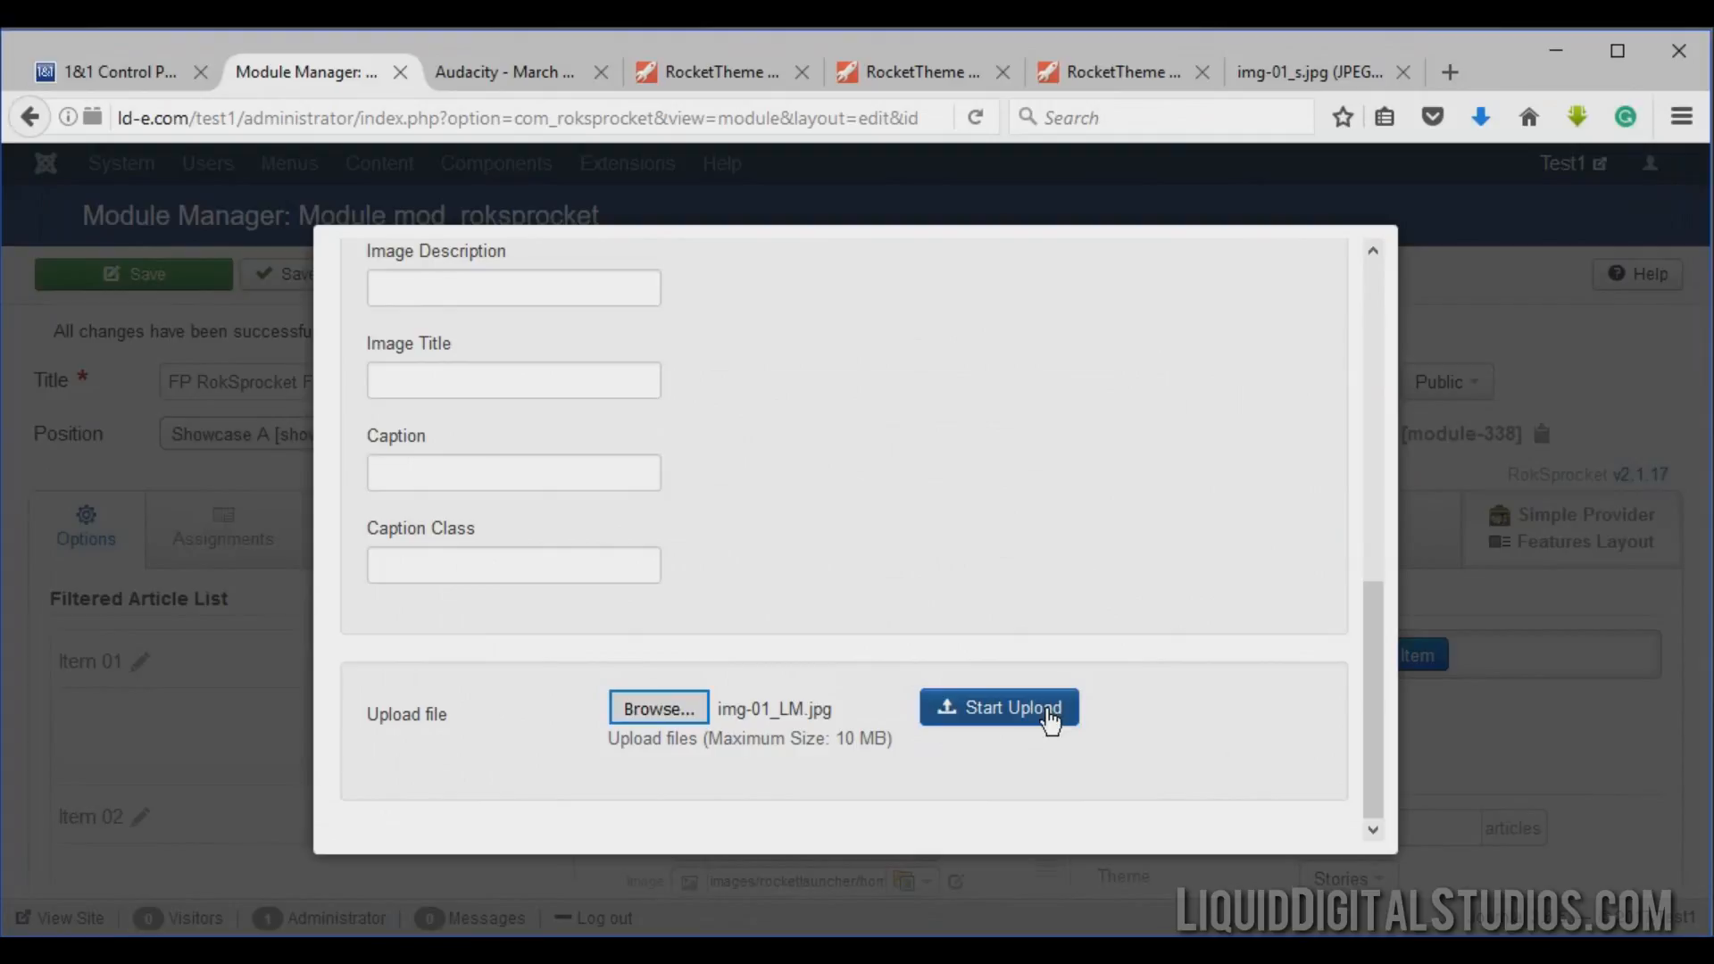
pyautogui.click(1051, 719)
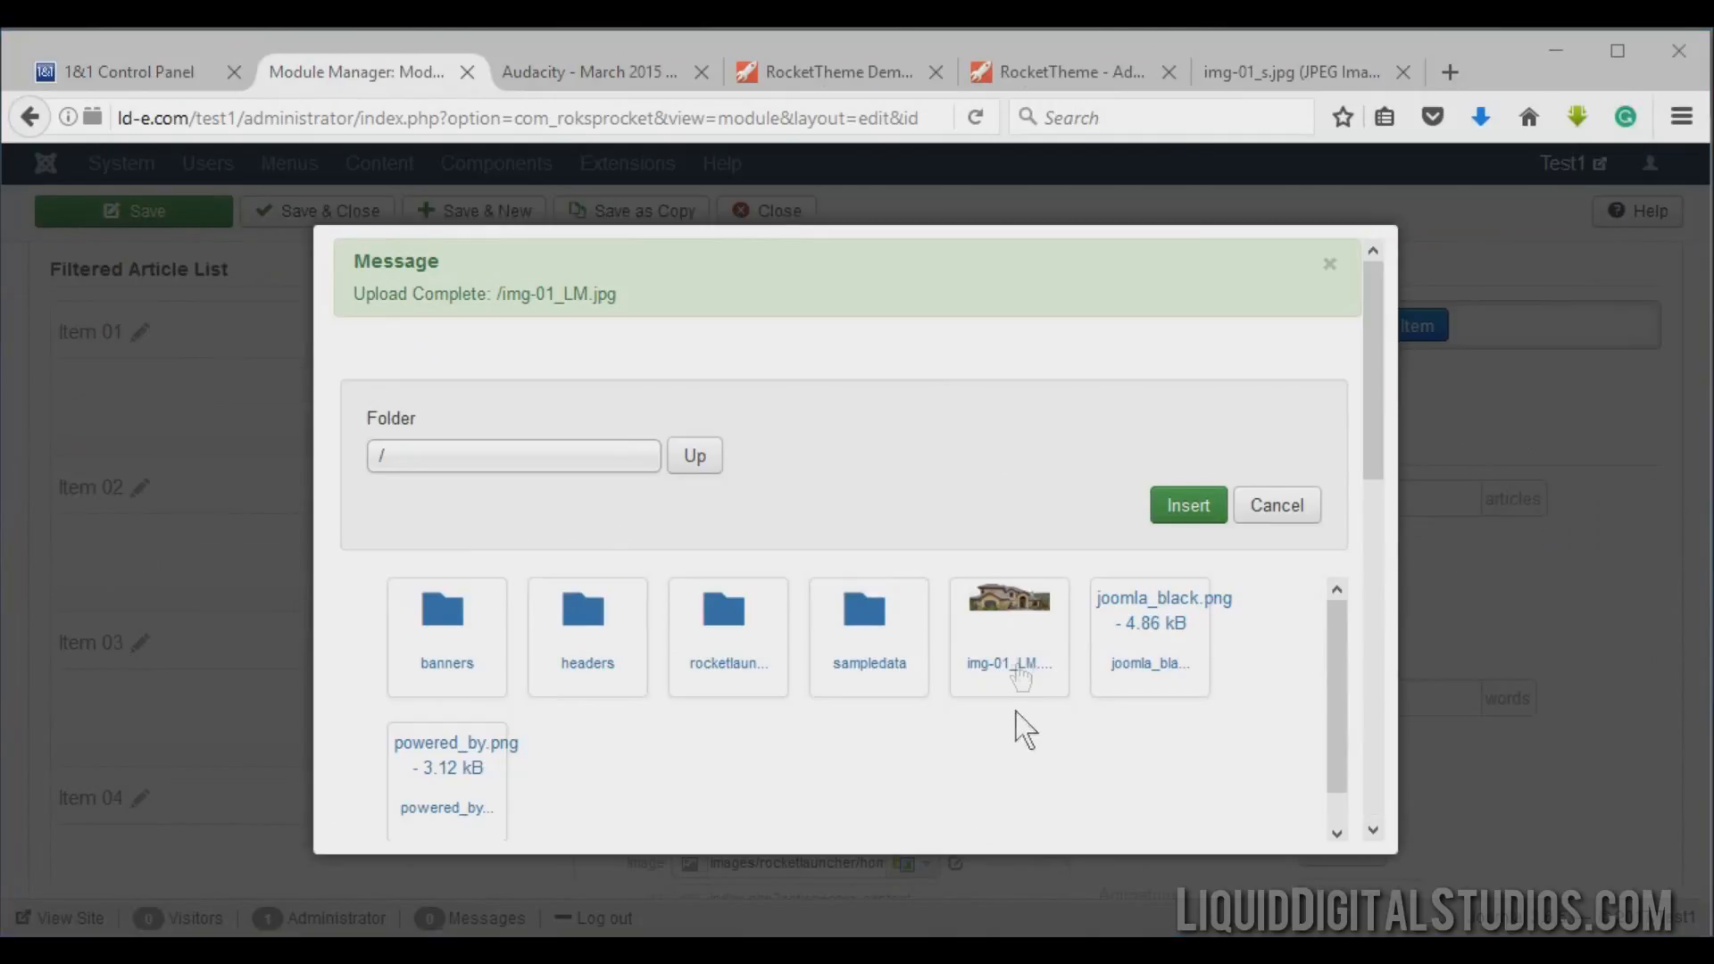
pyautogui.click(1027, 603)
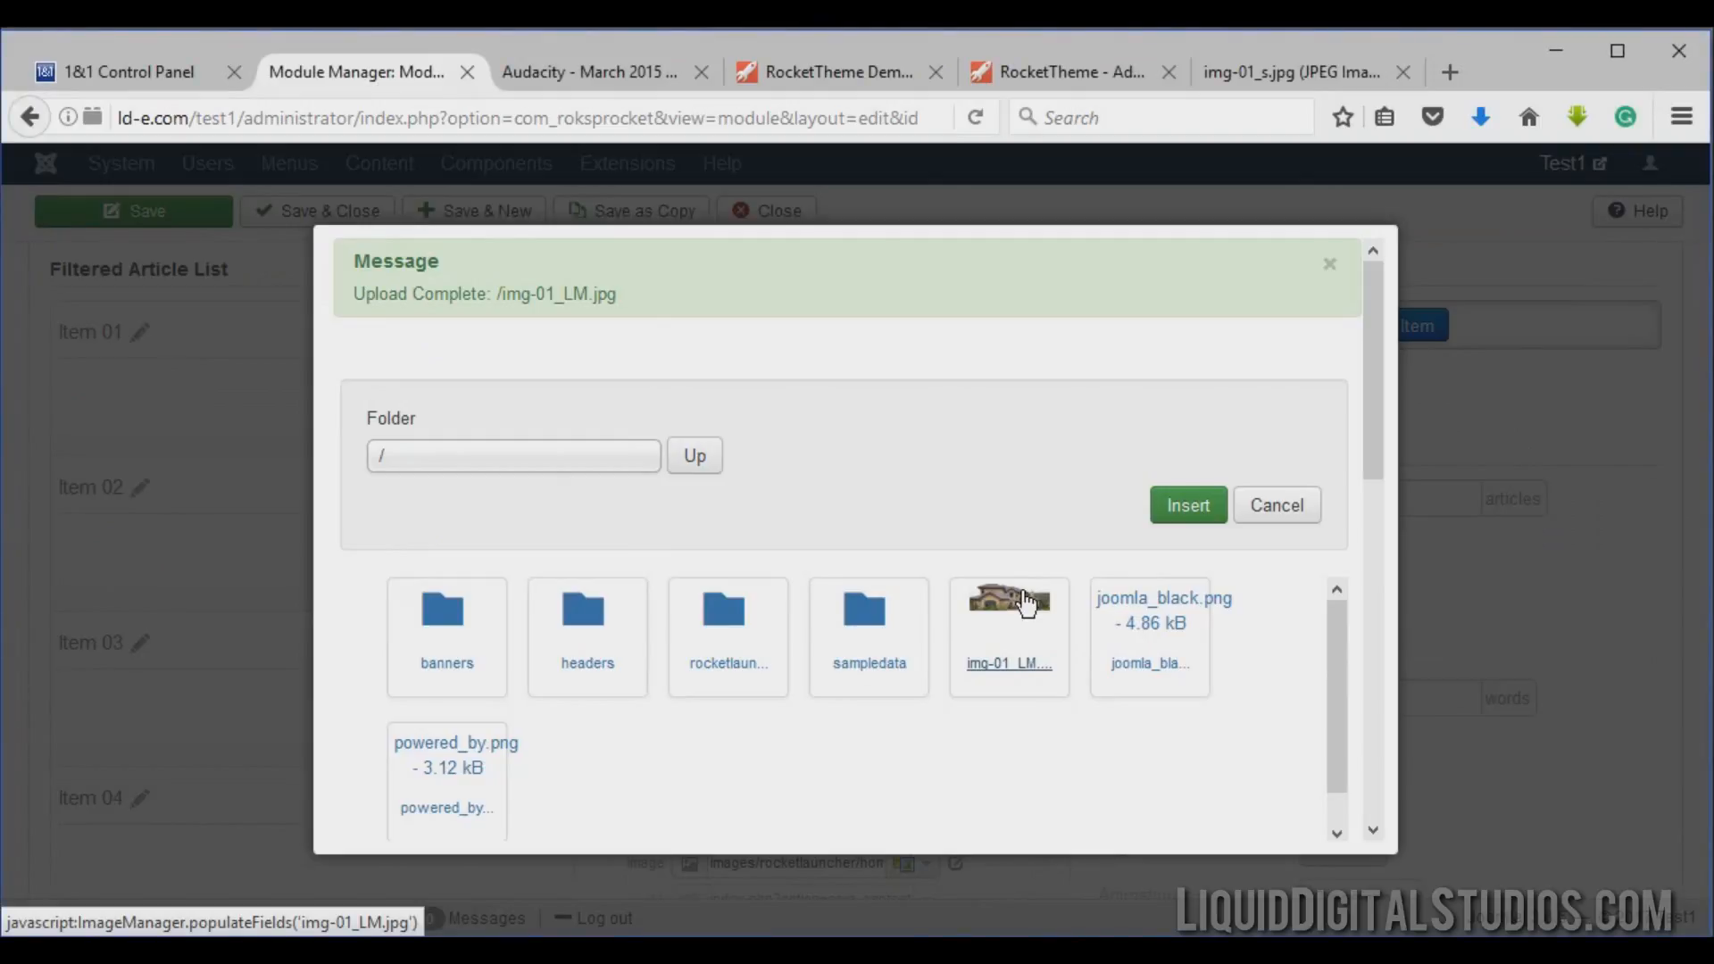
pyautogui.click(1175, 514)
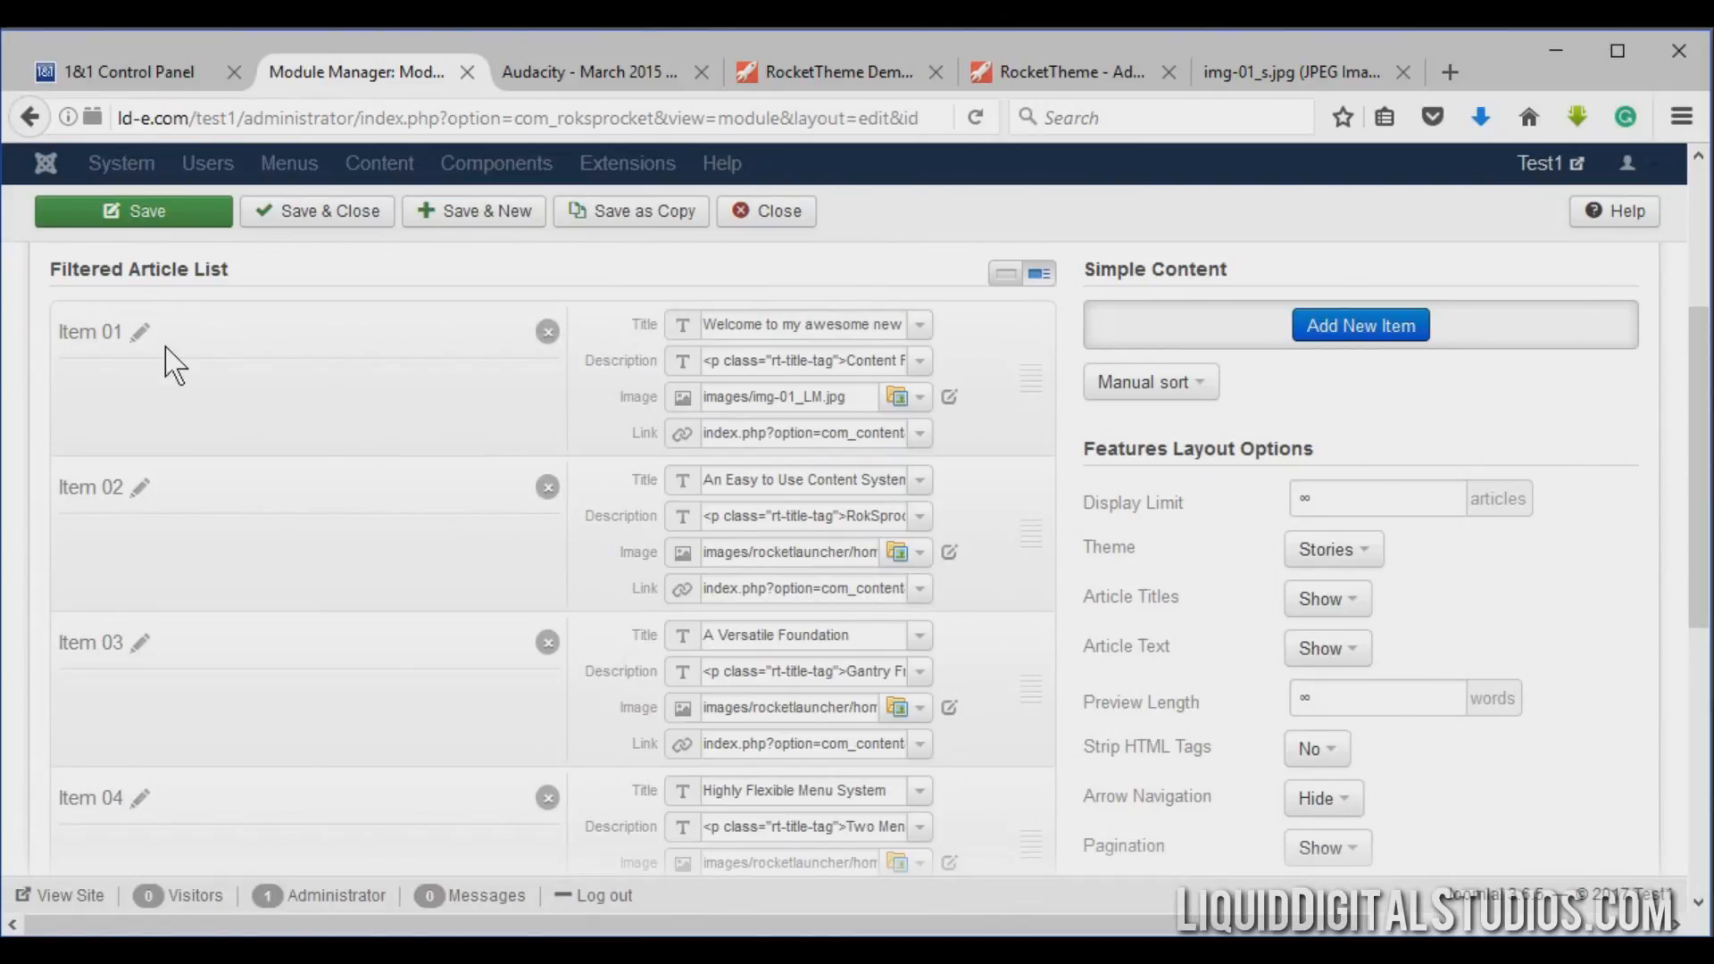
# Save the RokSprocket module and reload the front page to preview the new Item 01 image.
pyautogui.moveTo(717, 394)
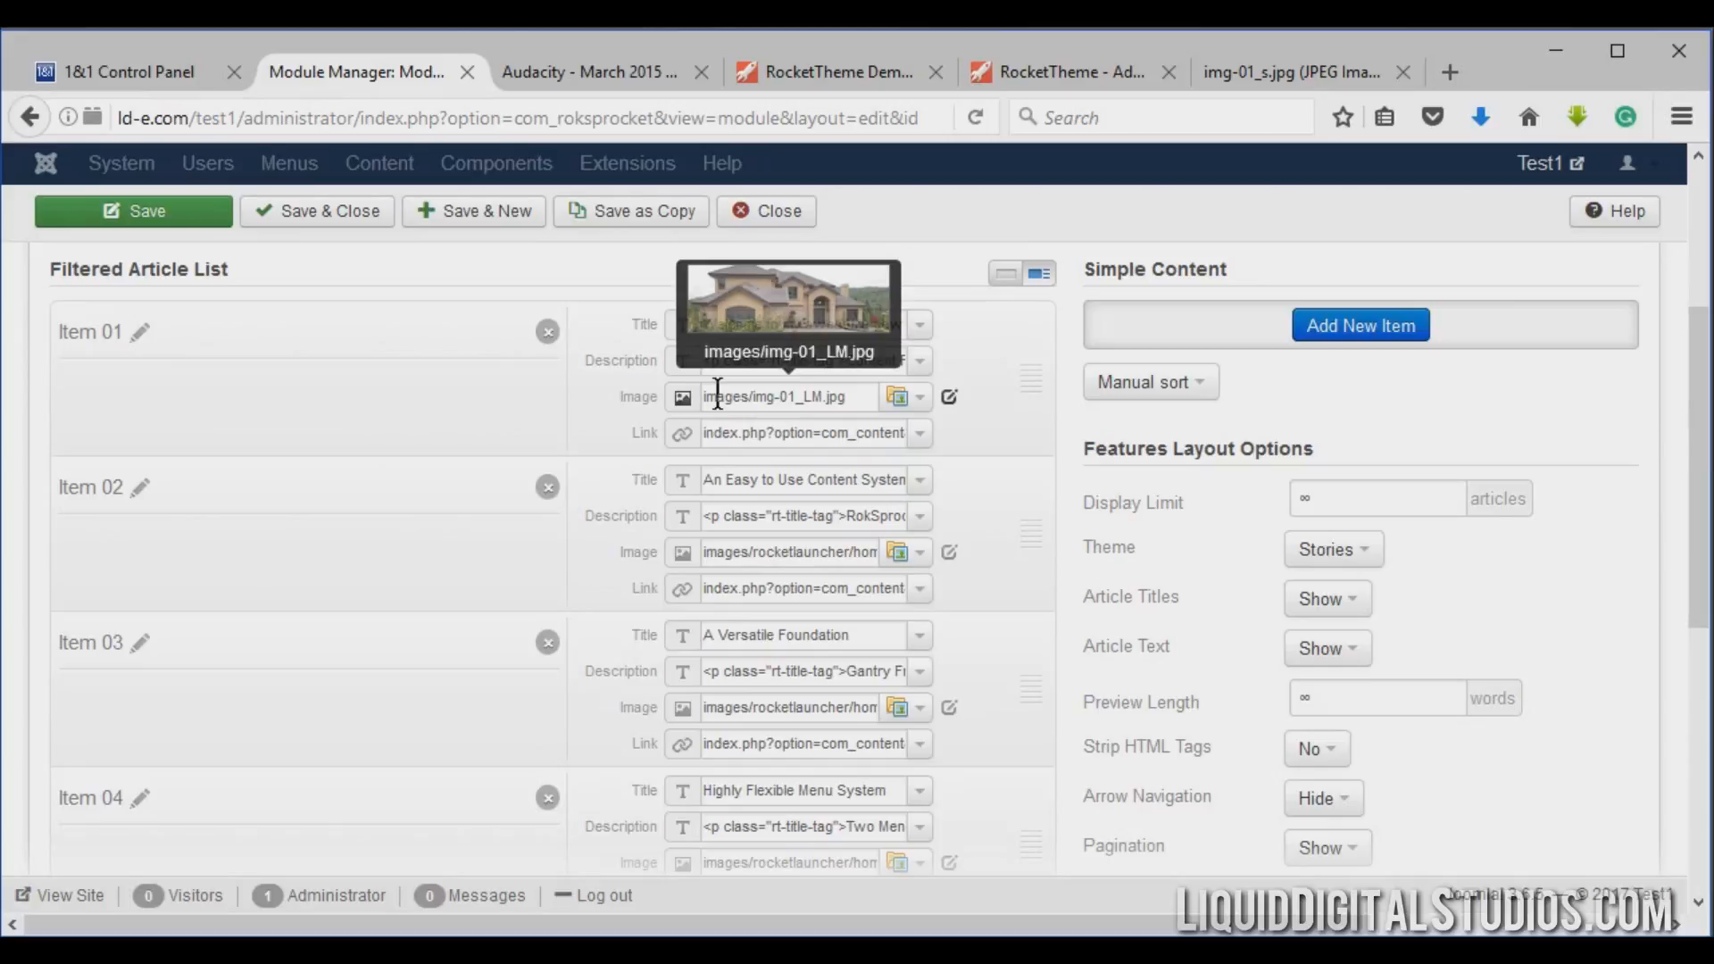
pyautogui.click(203, 214)
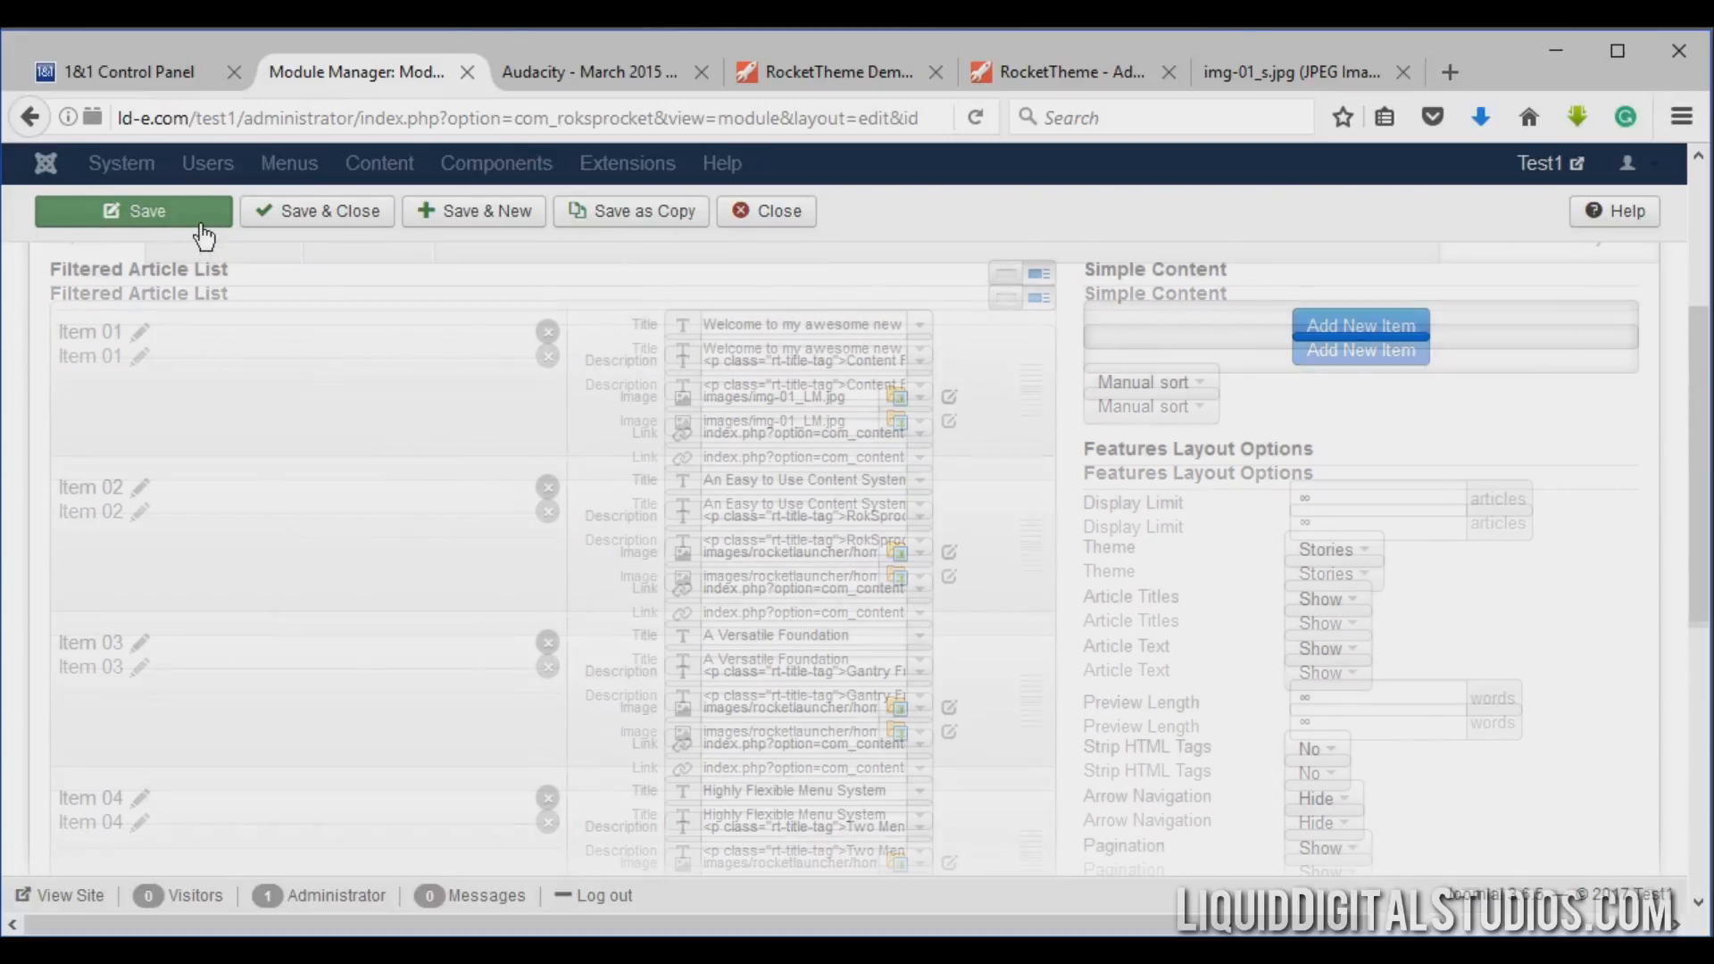
pyautogui.click(560, 81)
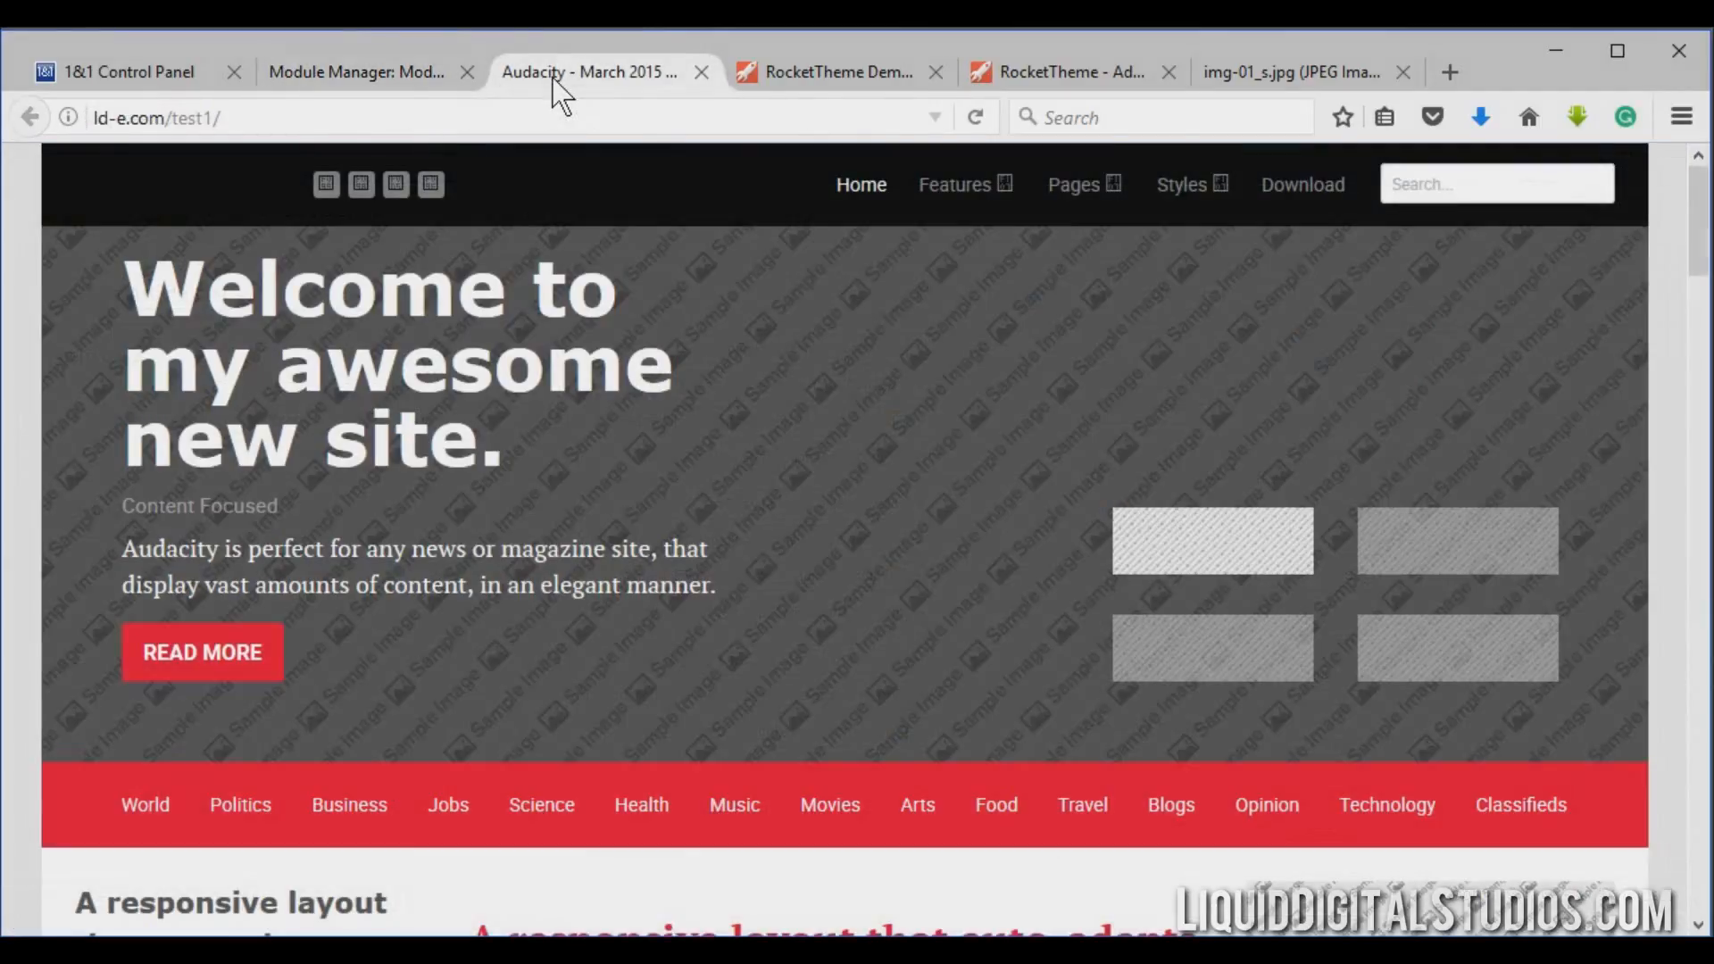
pyautogui.click(975, 117)
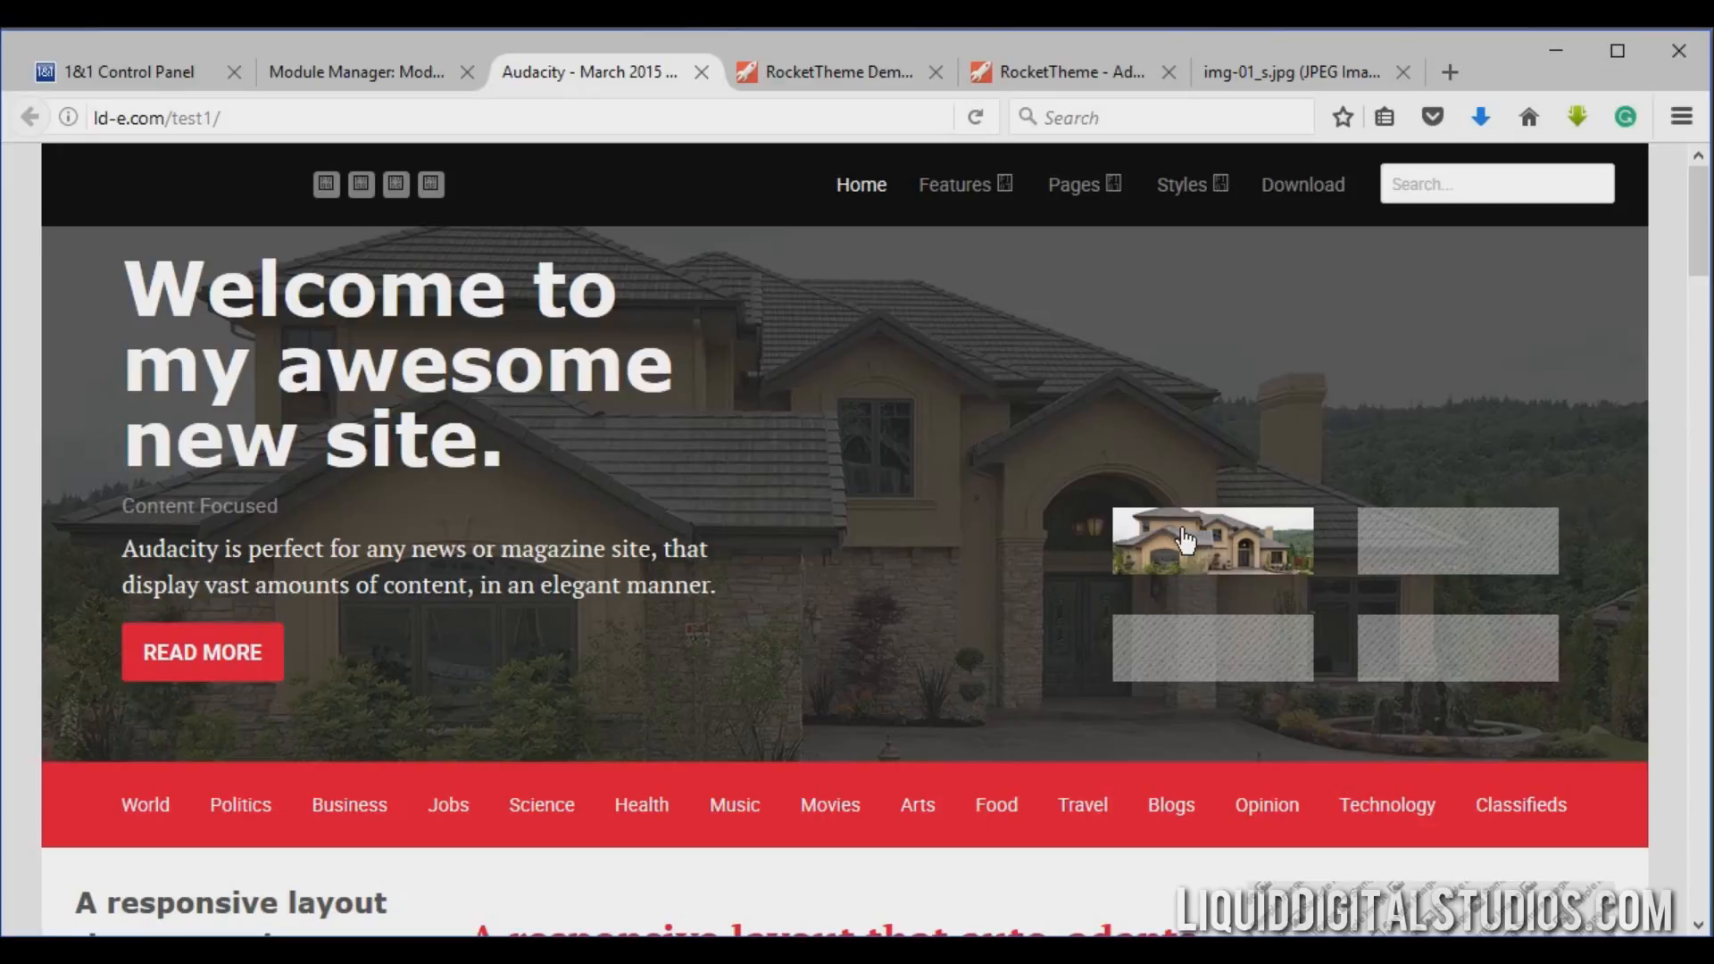
pyautogui.click(1389, 547)
pyautogui.click(1277, 555)
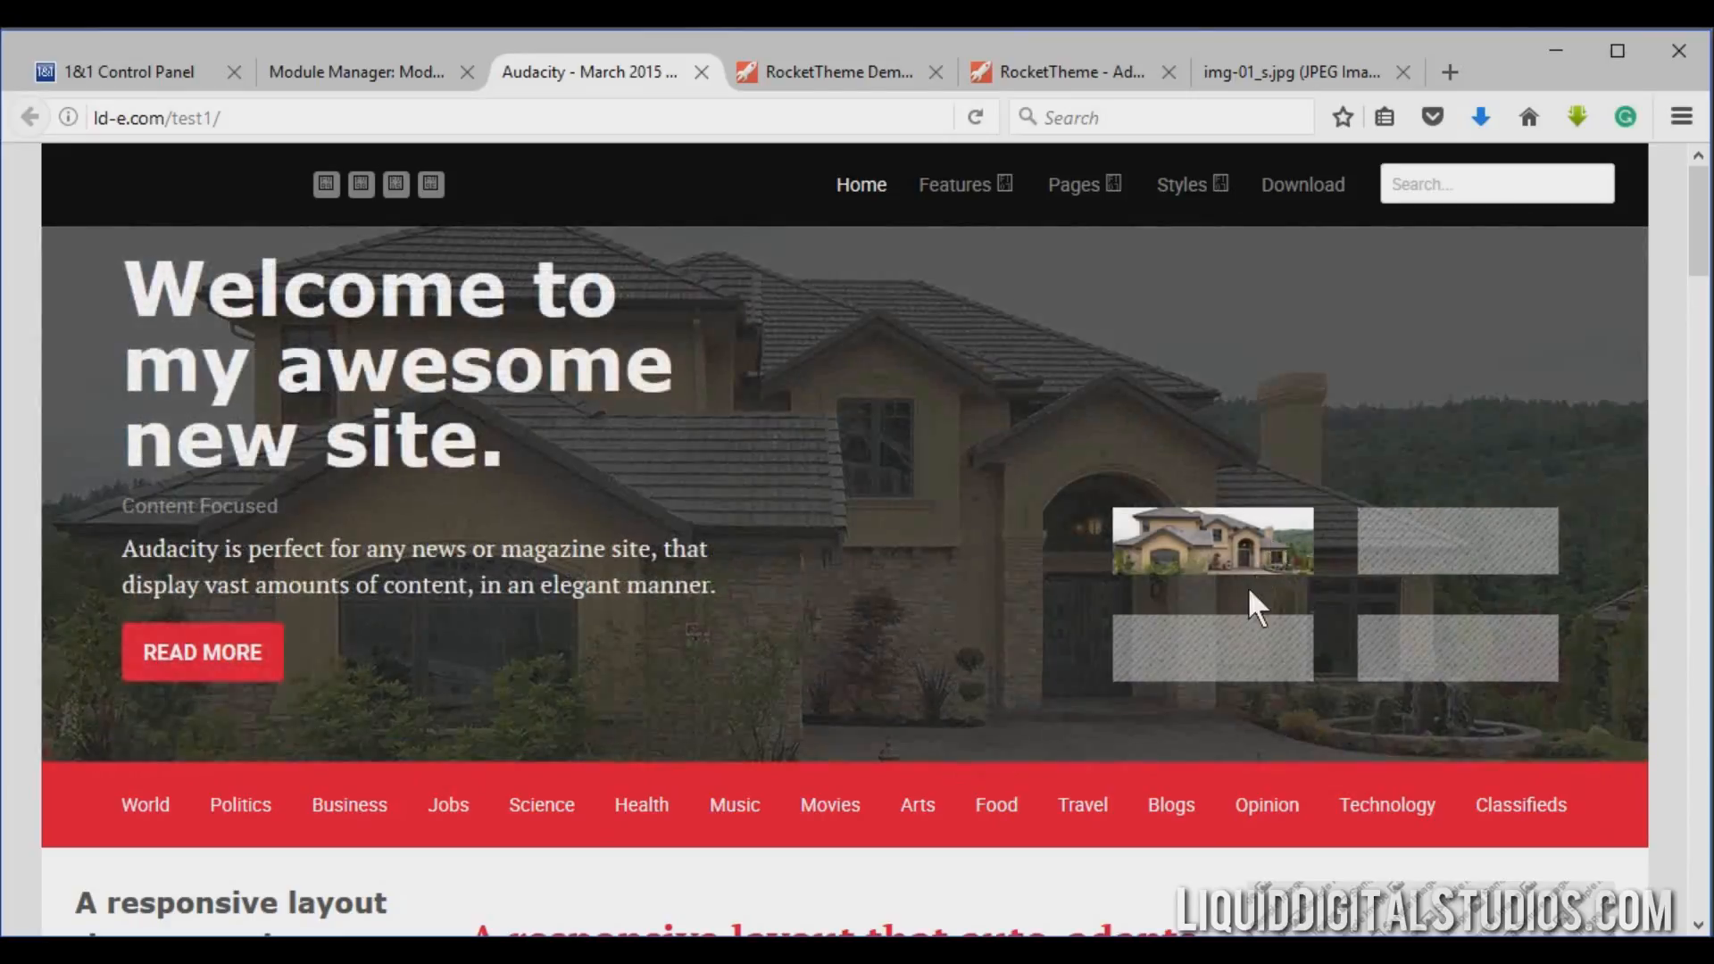